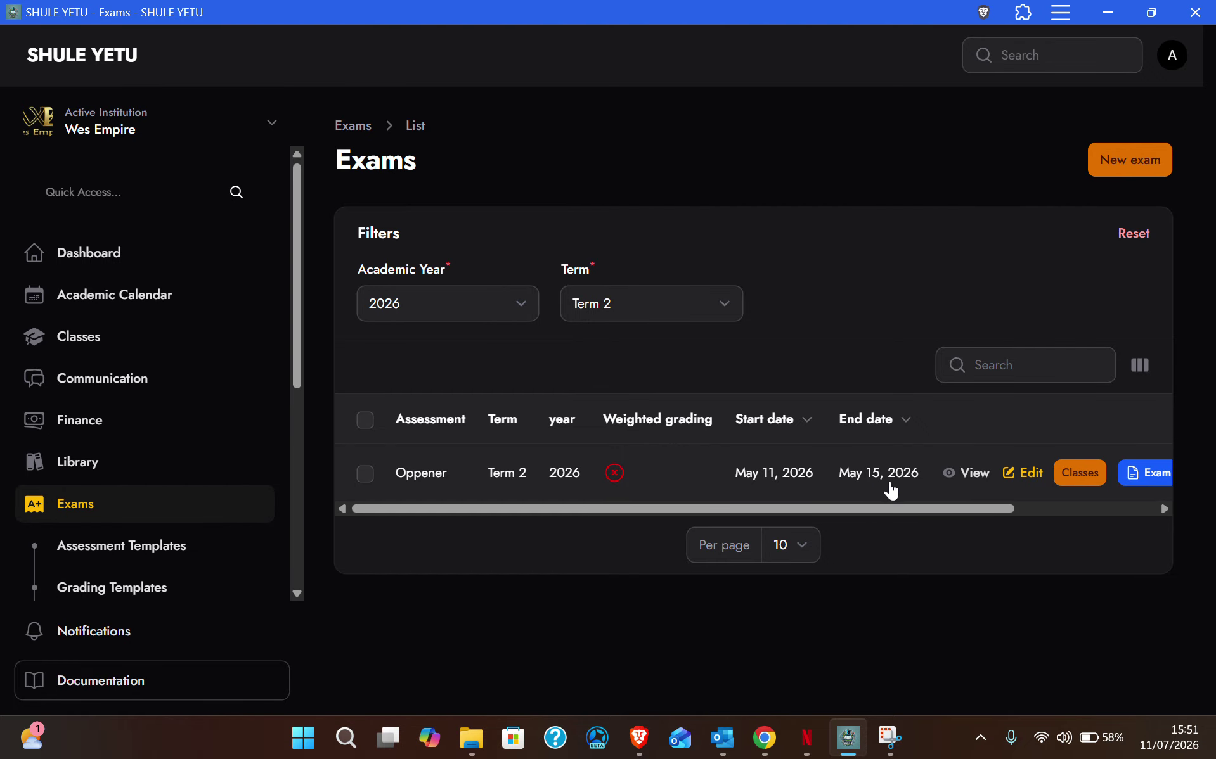
Step: Confirm the Exams list is filtered to 2026, Term 2, and start a new exam
left_click_drag(857, 511, 777, 512)
left_click(470, 305)
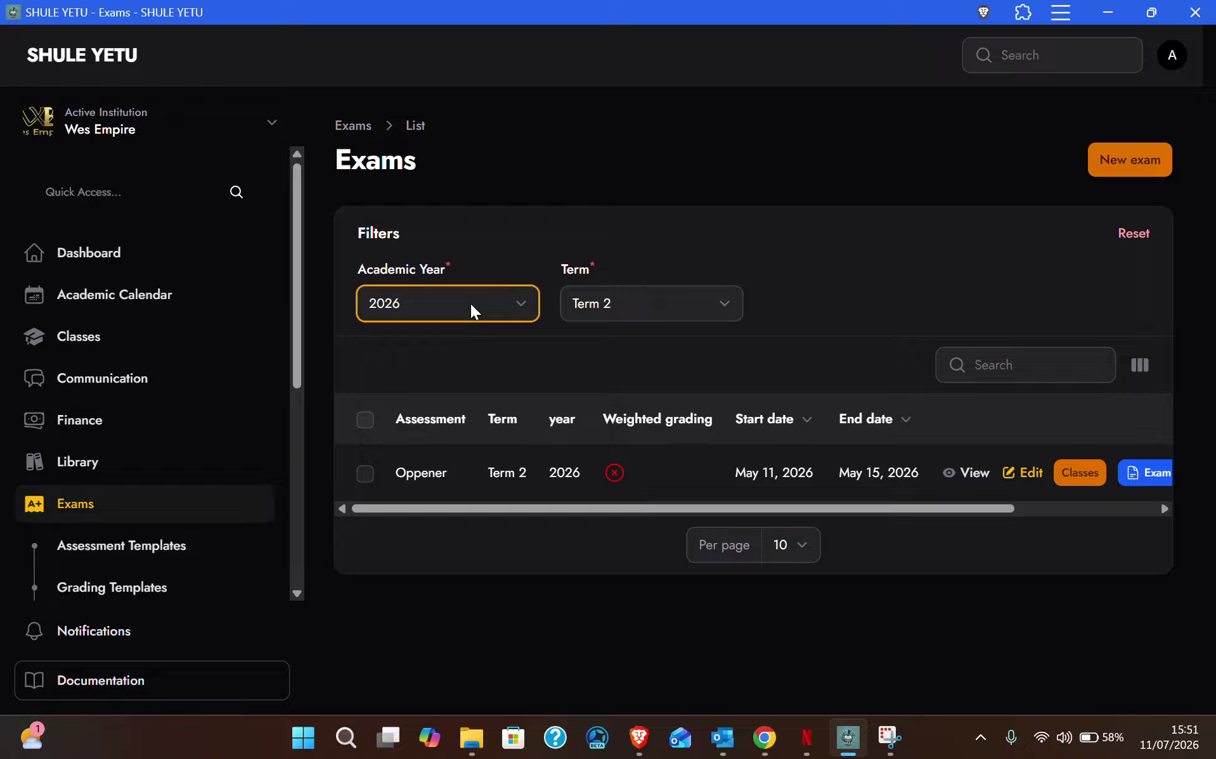
left_click(671, 308)
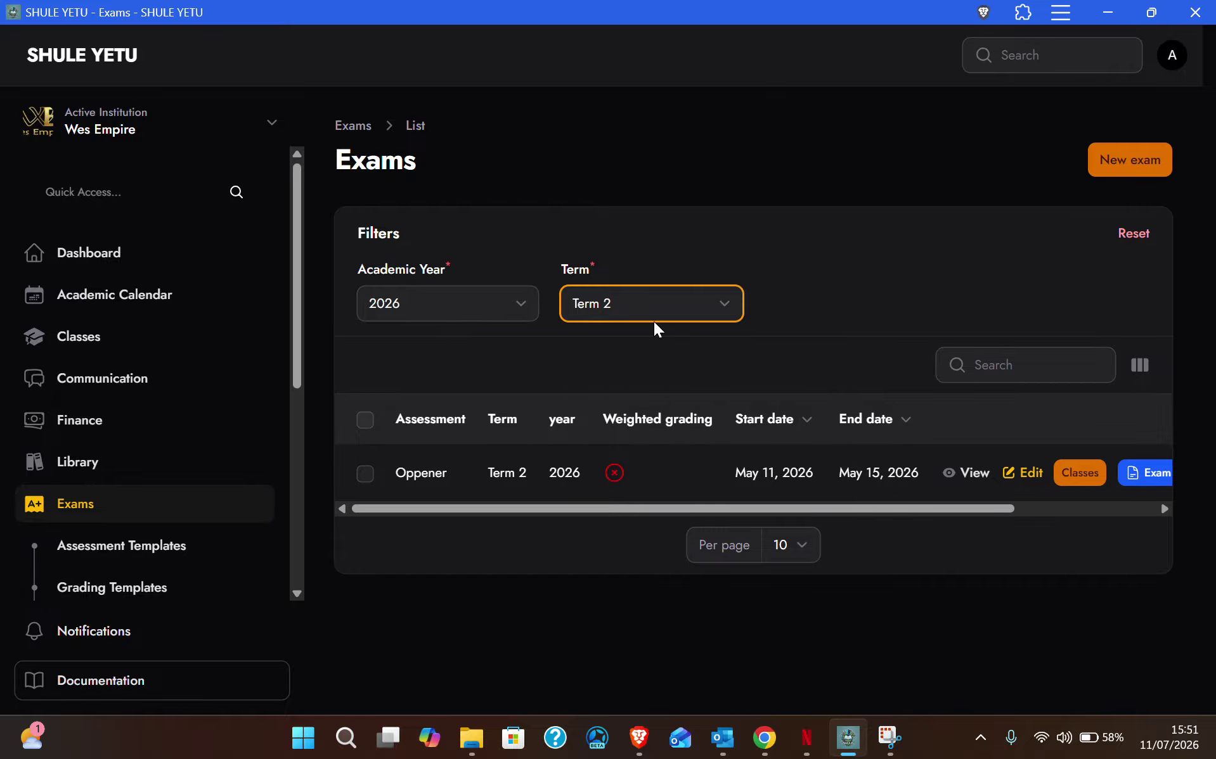
left_click(1153, 165)
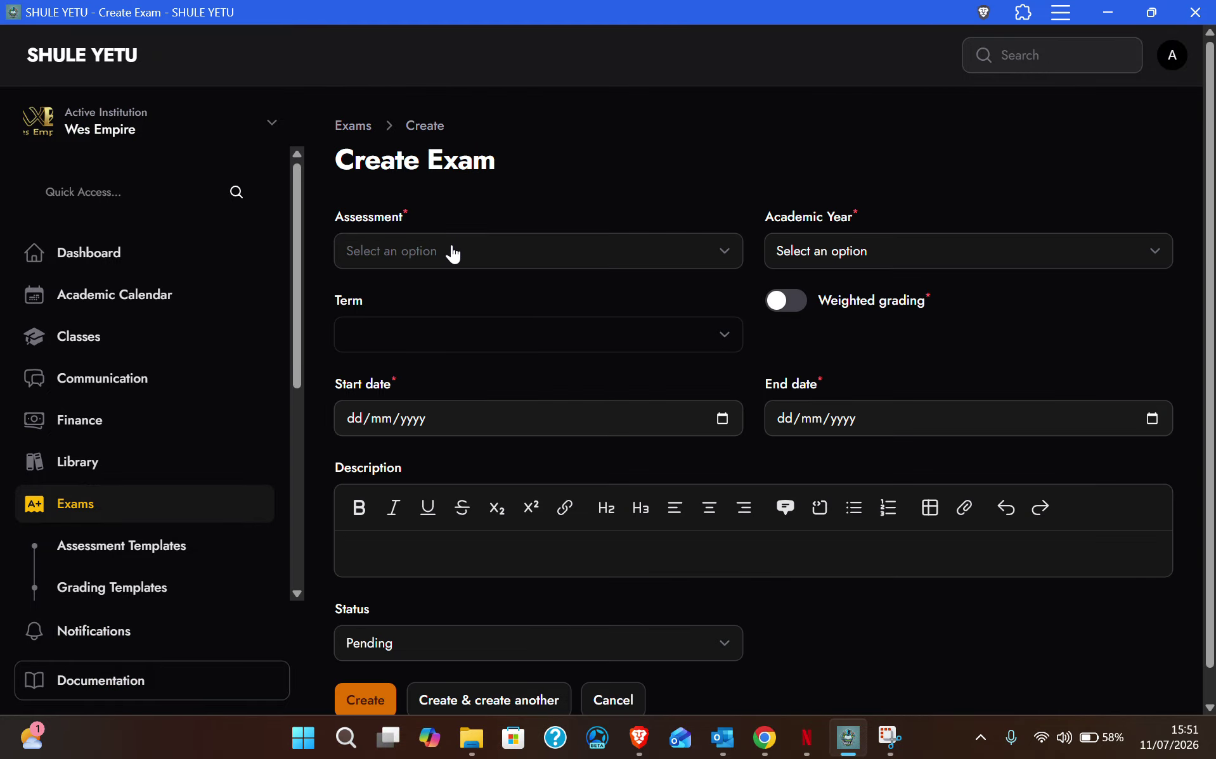
Step: Set the assessment to End-Term, academic year 2026 and Term 2
left_click(454, 251)
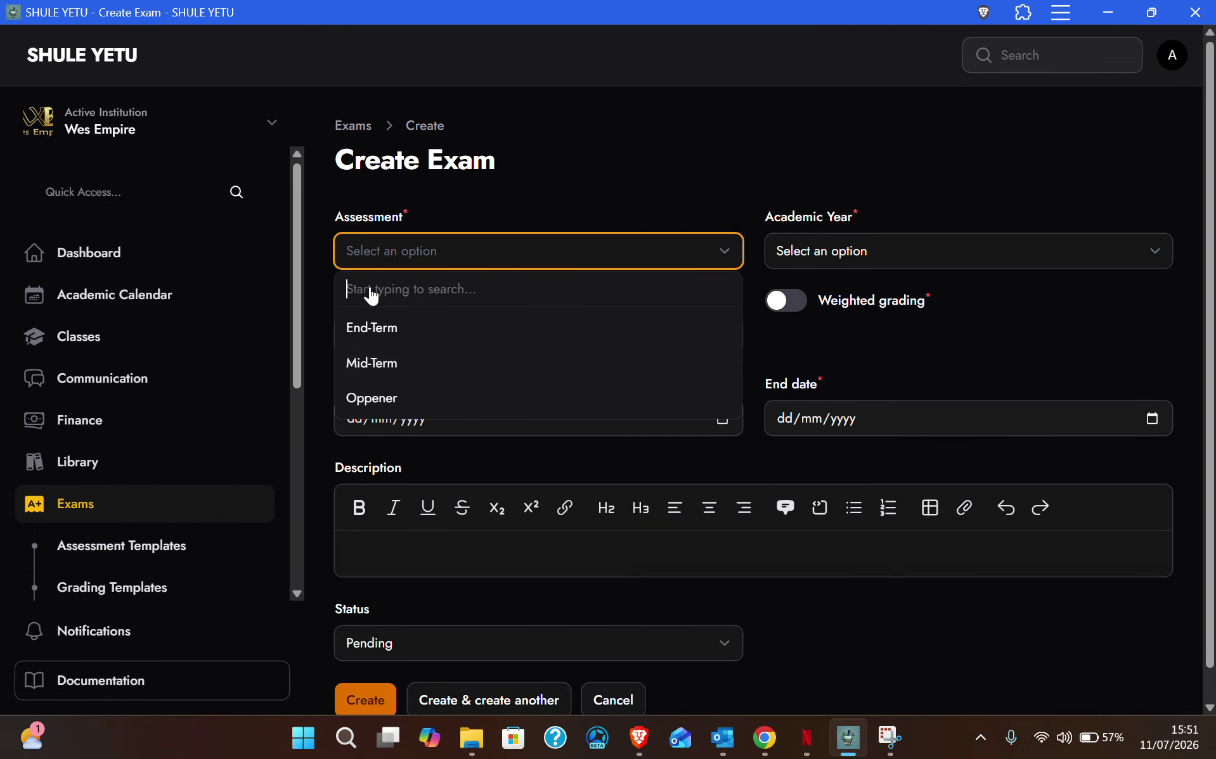
left_click(373, 331)
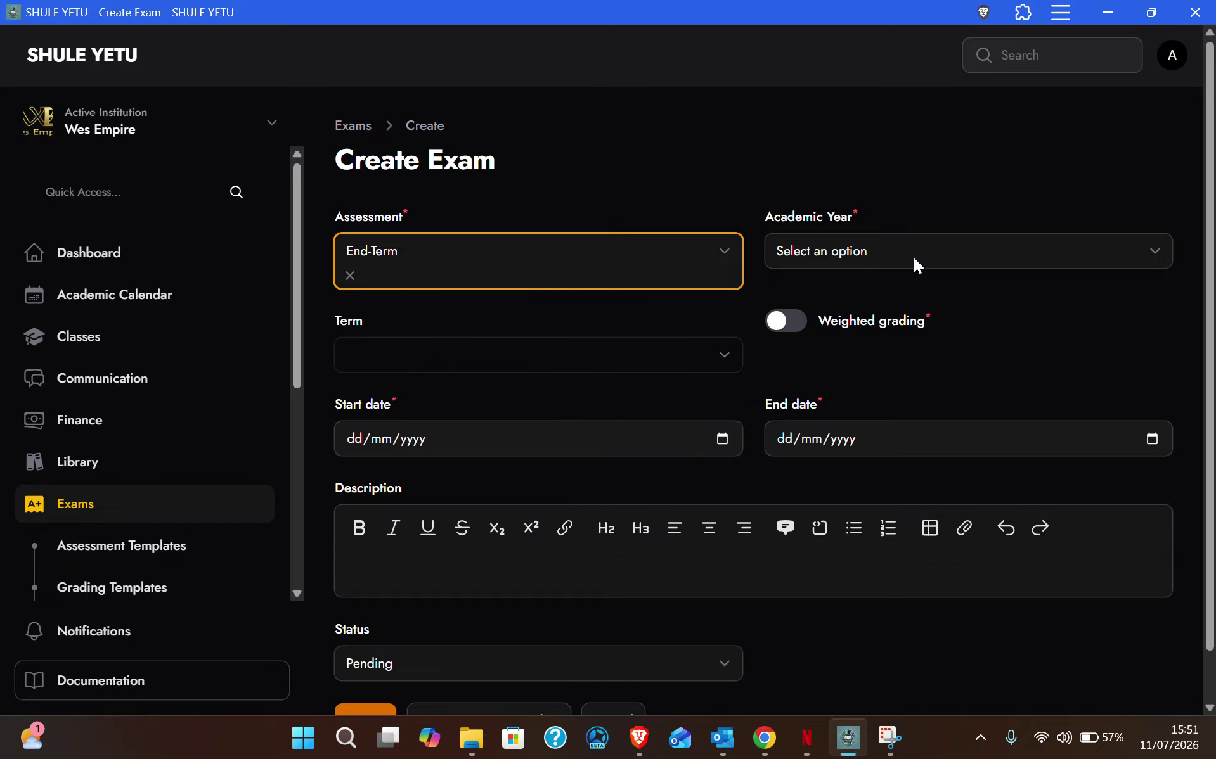
left_click(894, 252)
left_click(804, 309)
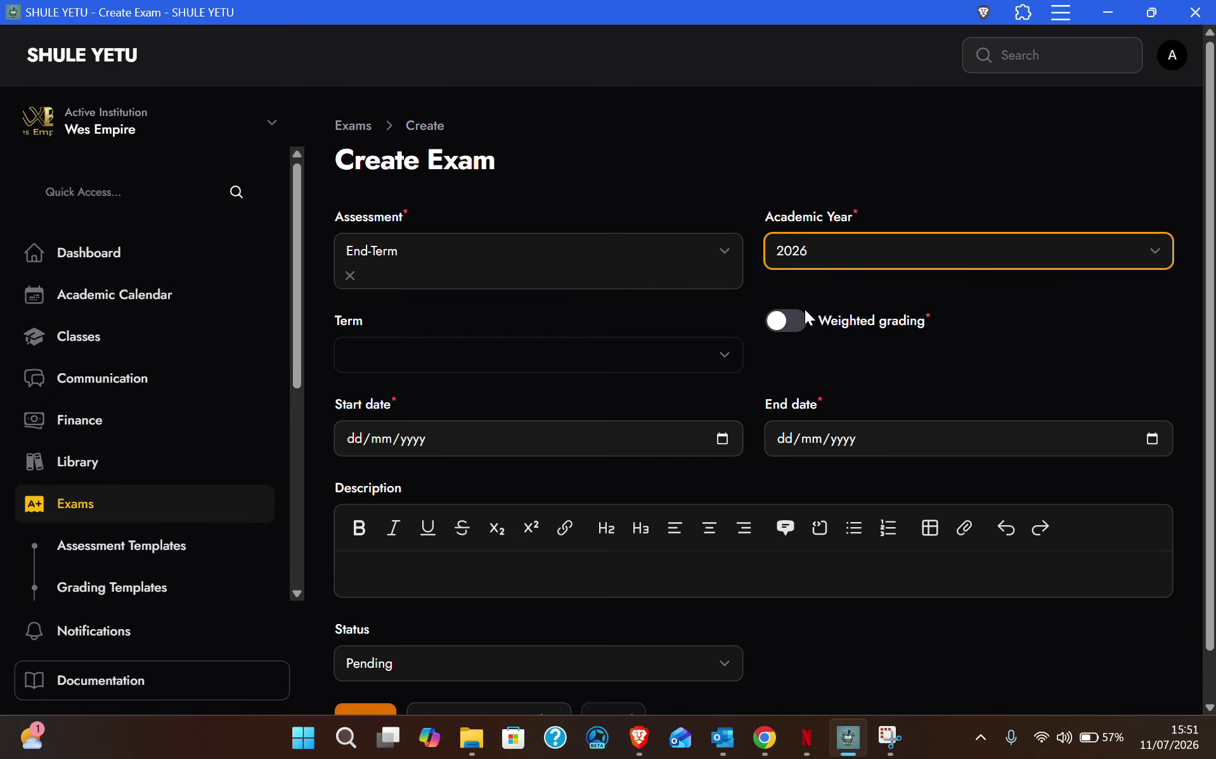
left_click(602, 363)
left_click(371, 437)
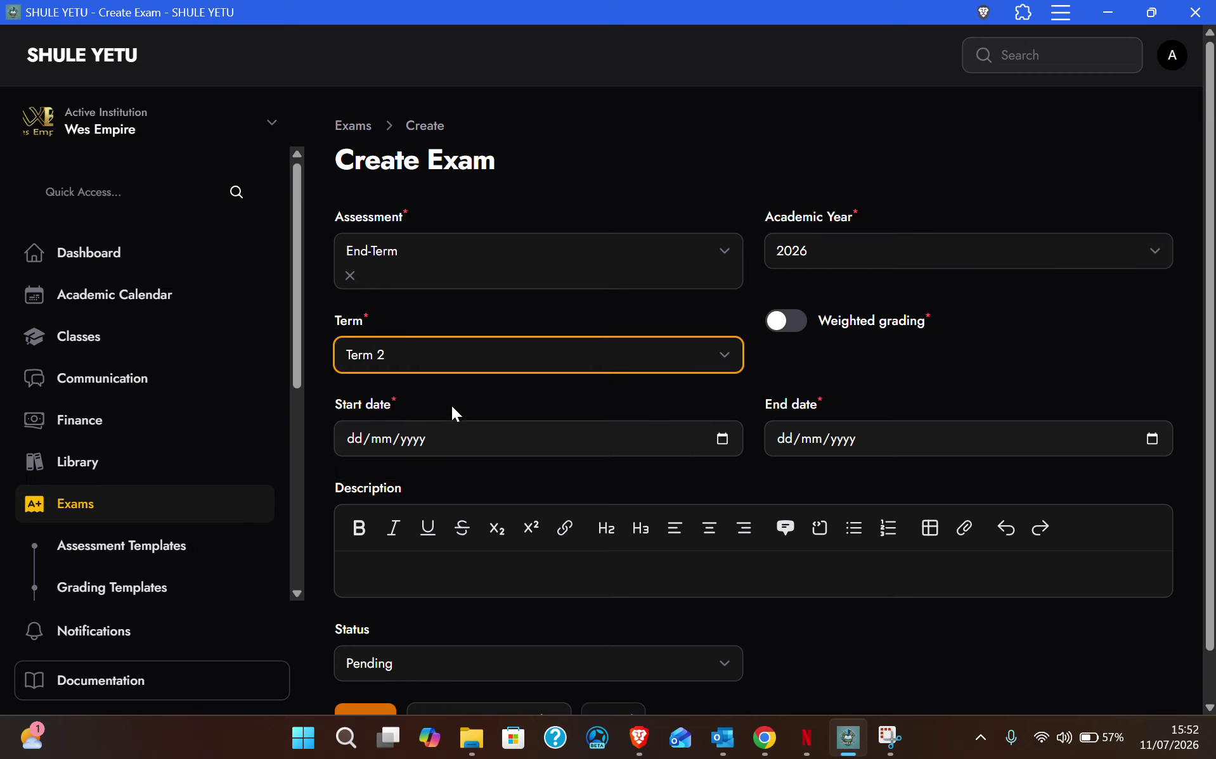
Step: Set the exam dates from 13/07/2026 to 17/07/2026
left_click(732, 440)
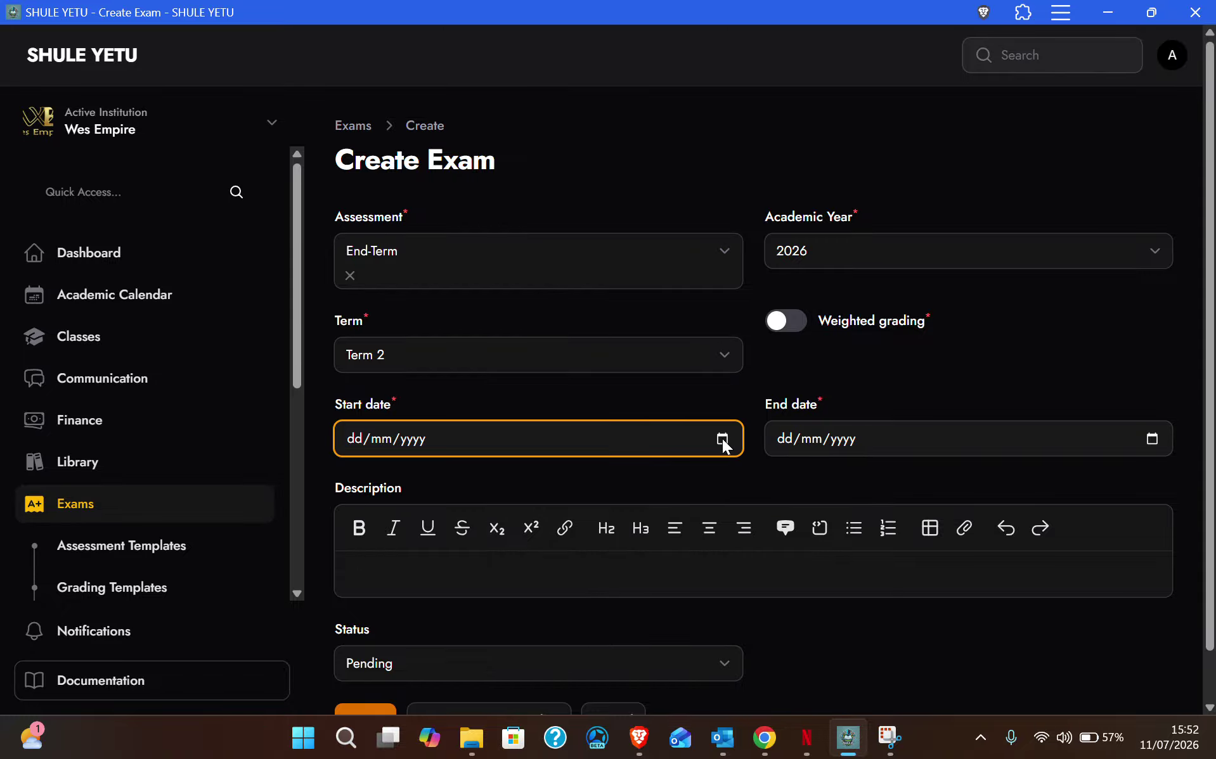
left_click(722, 439)
left_click(384, 292)
left_click(1159, 440)
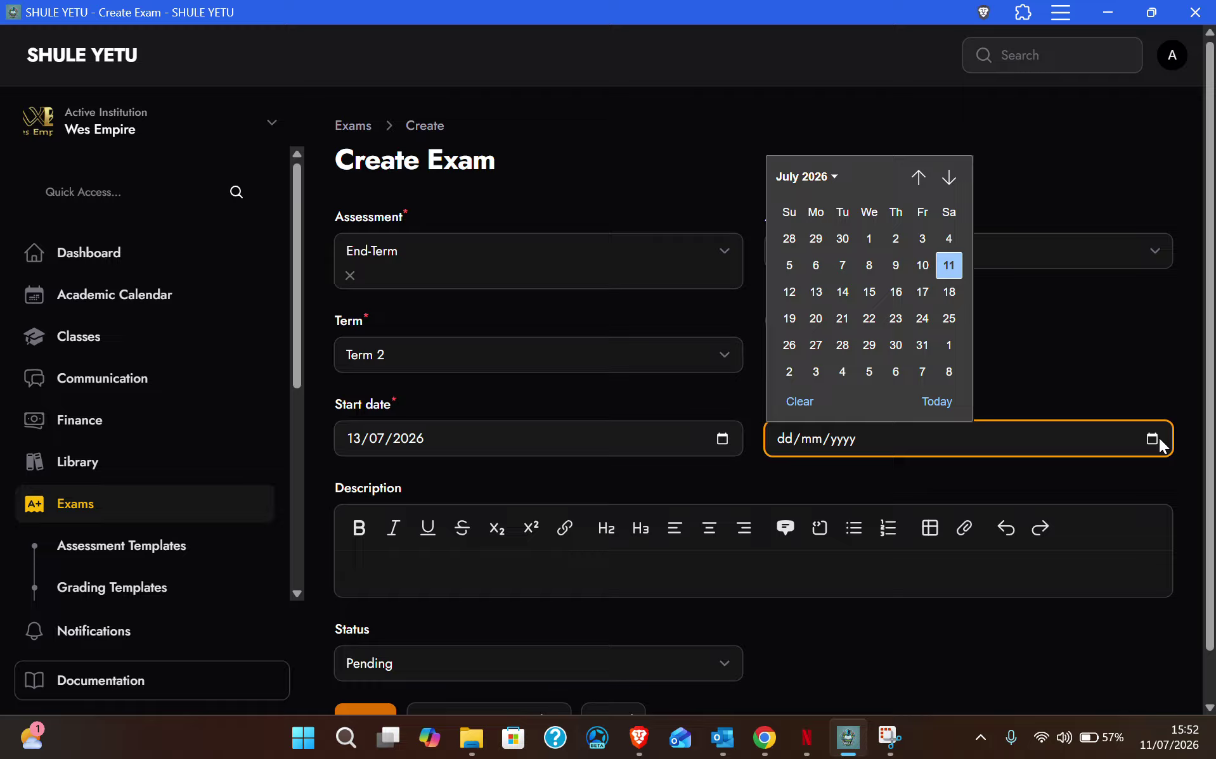
left_click(923, 291)
left_click(543, 575)
left_click(326, 479)
scroll(326, 479, "down", 1)
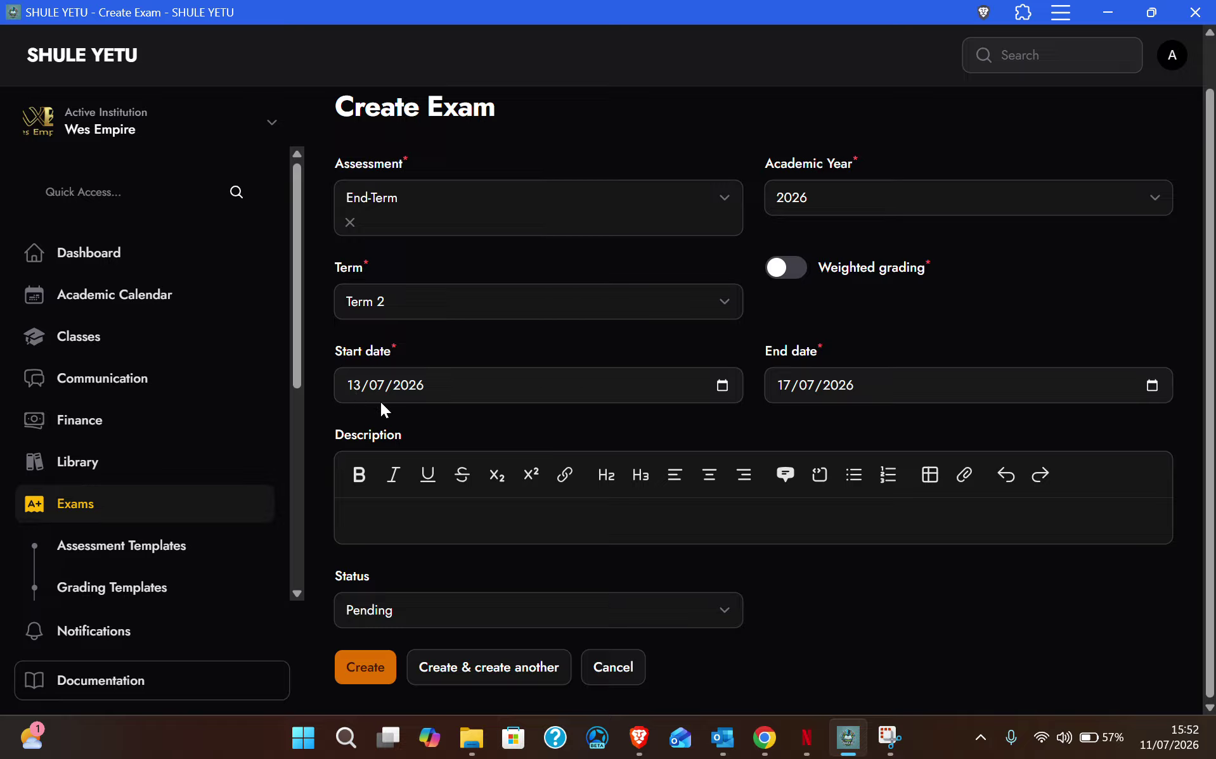
Step: Set the status to published and create the exam
left_click(415, 599)
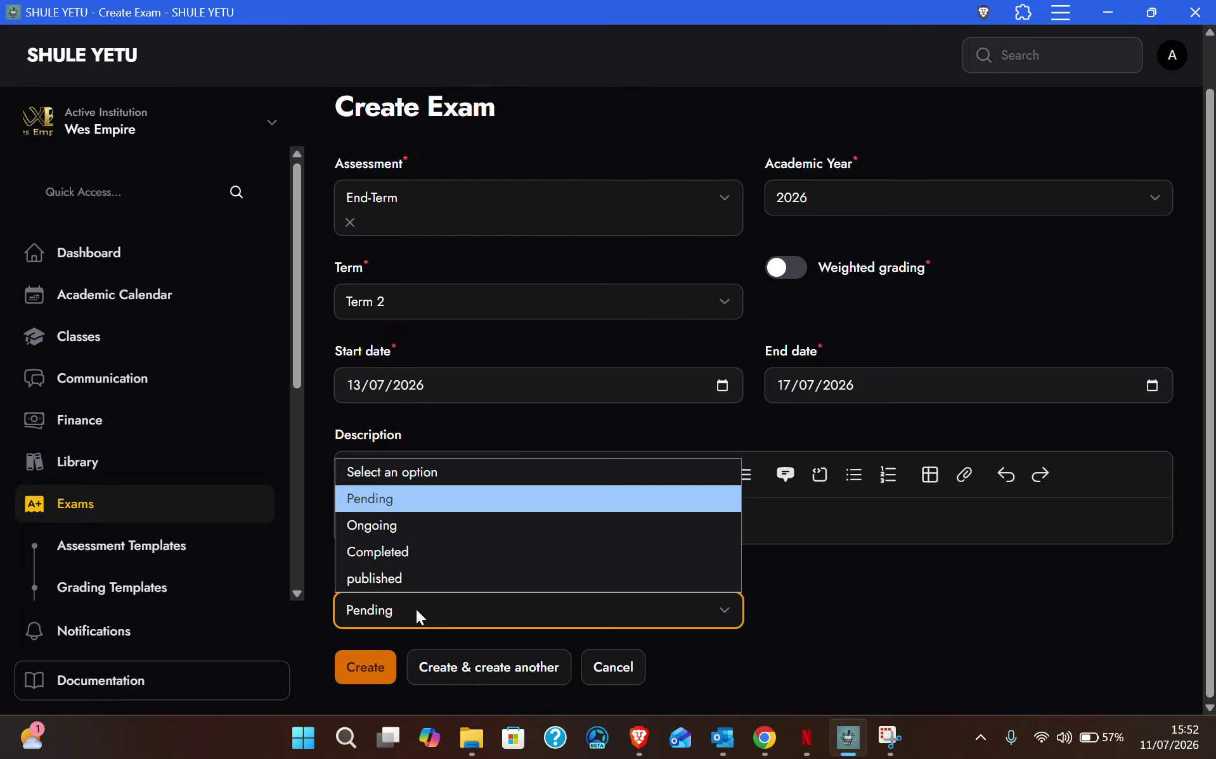
left_click(378, 530)
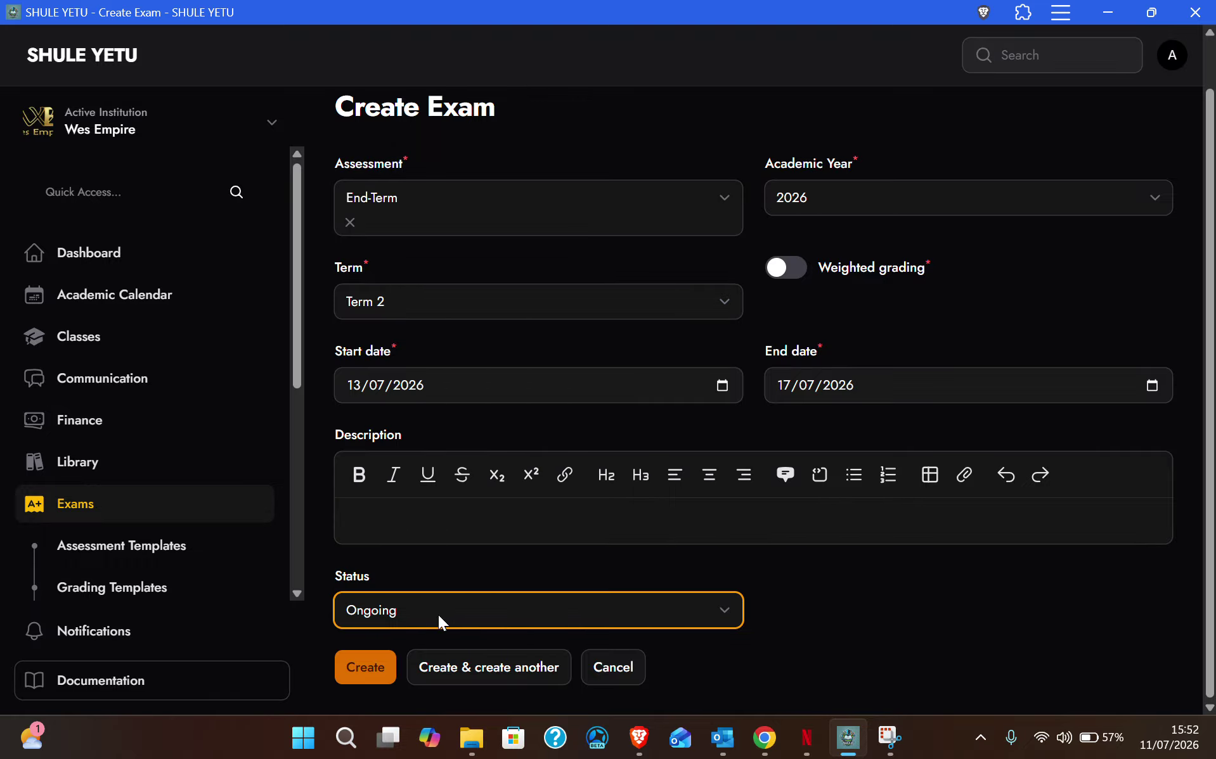
left_click(438, 614)
left_click(403, 578)
left_click(373, 668)
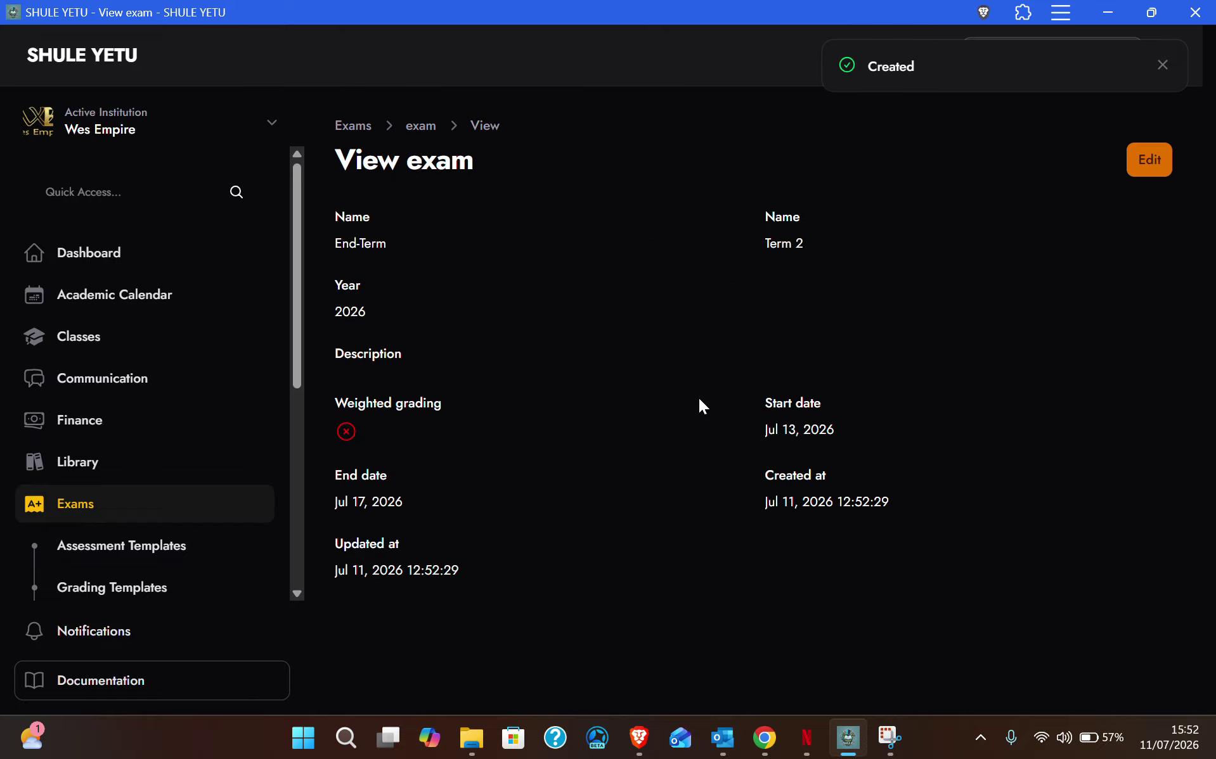
Step: Return to the Exams list and scroll to check the End-Term row dated Jul 13–17
left_click(72, 516)
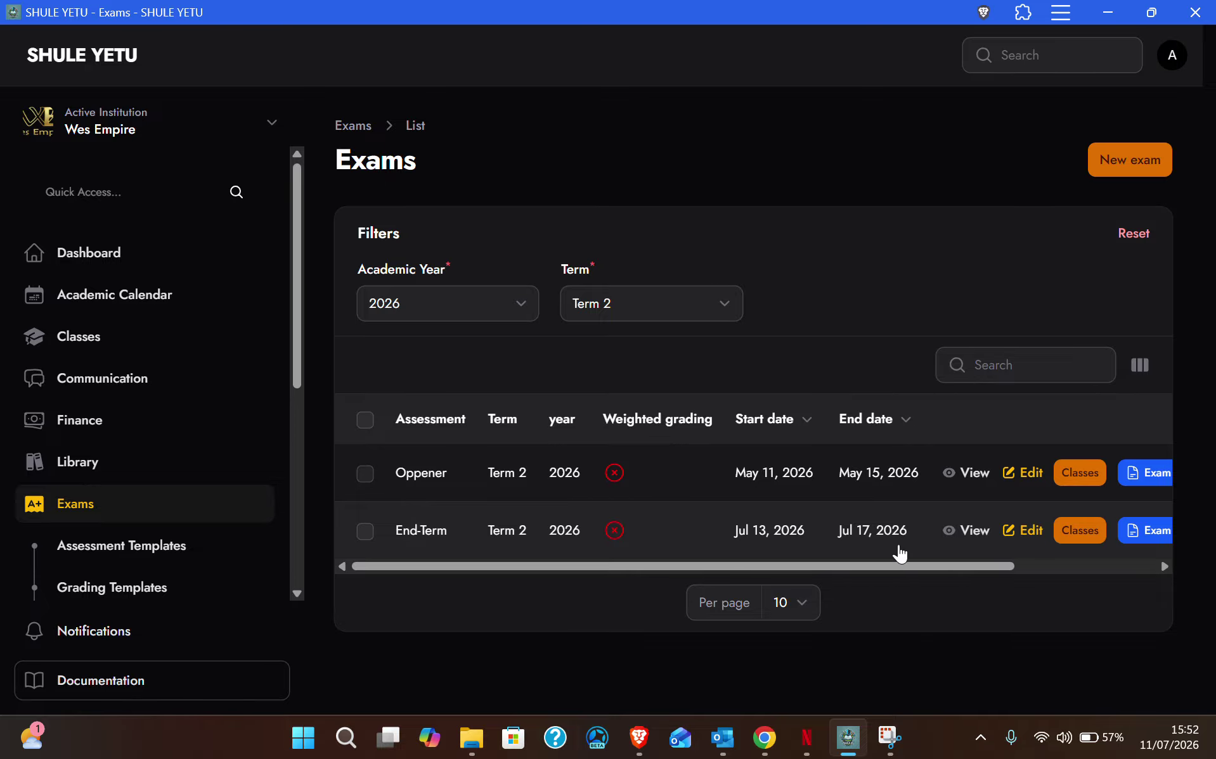
left_click_drag(895, 568, 1135, 562)
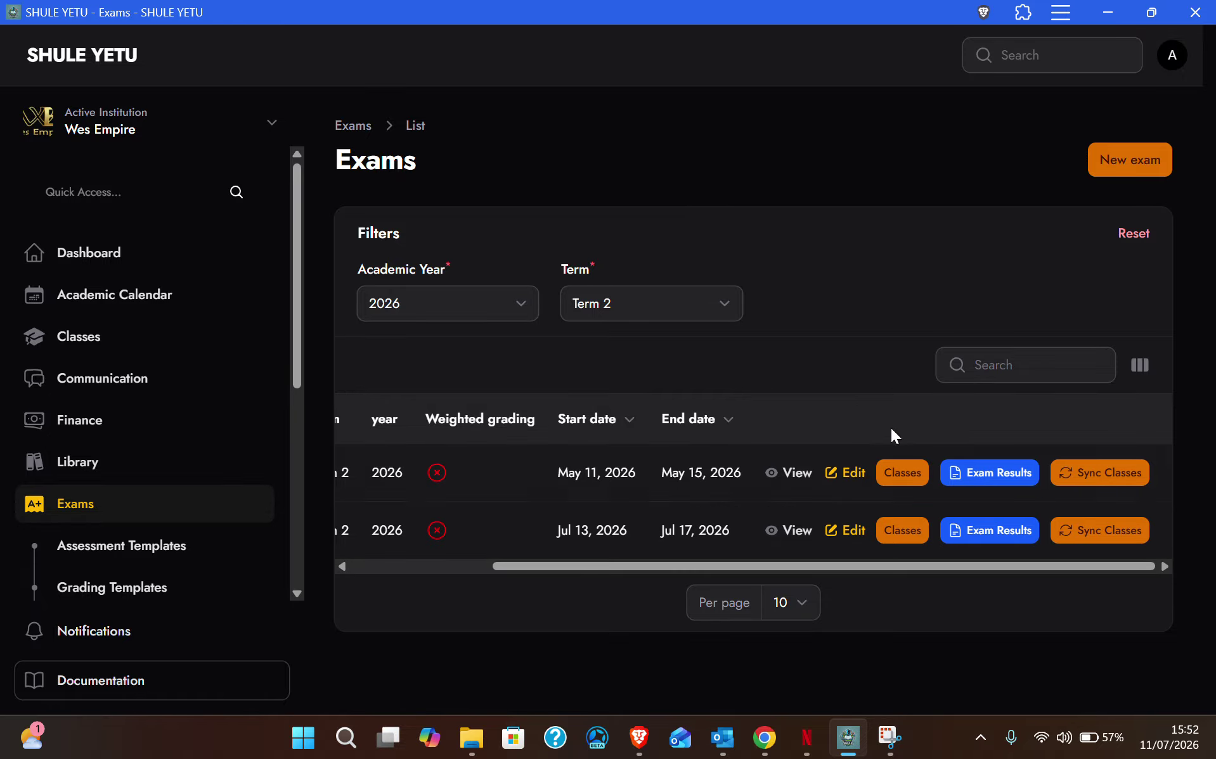
left_click_drag(991, 563, 841, 570)
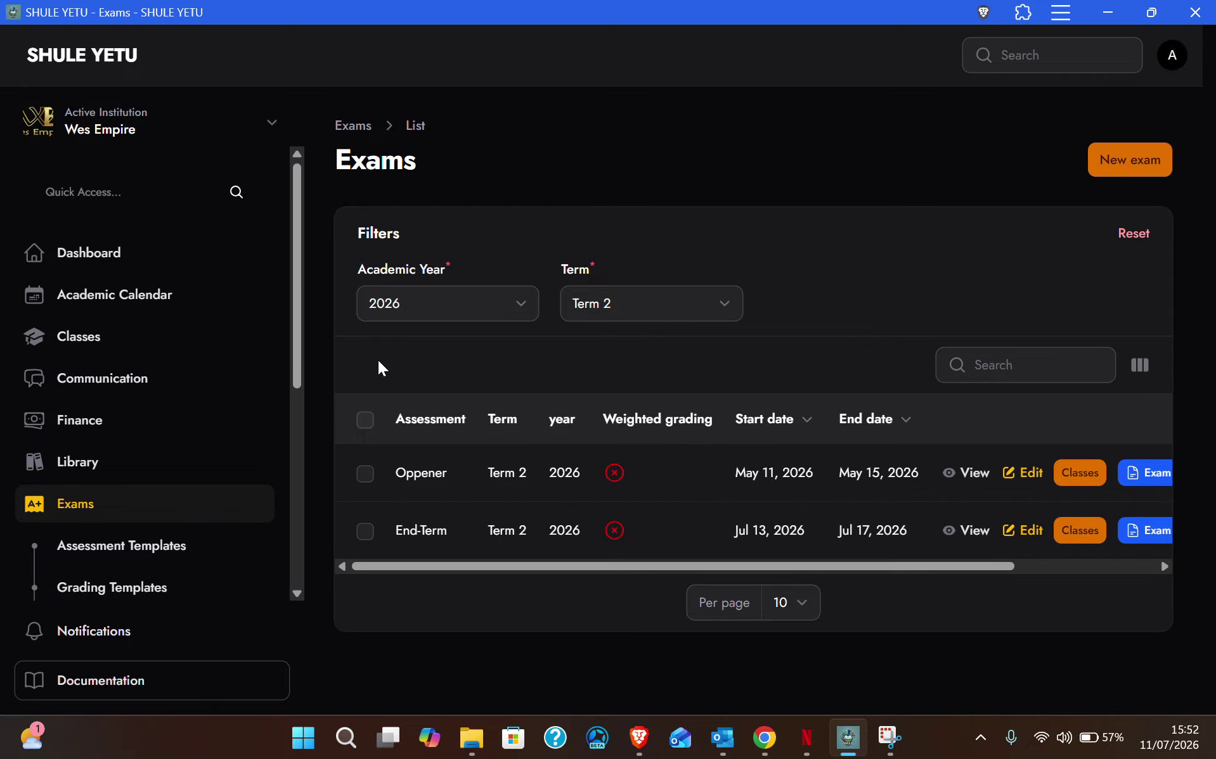
left_click_drag(298, 359, 290, 550)
Step: Review the Teachers and Users lists, then sign out of the admin account
left_click(98, 365)
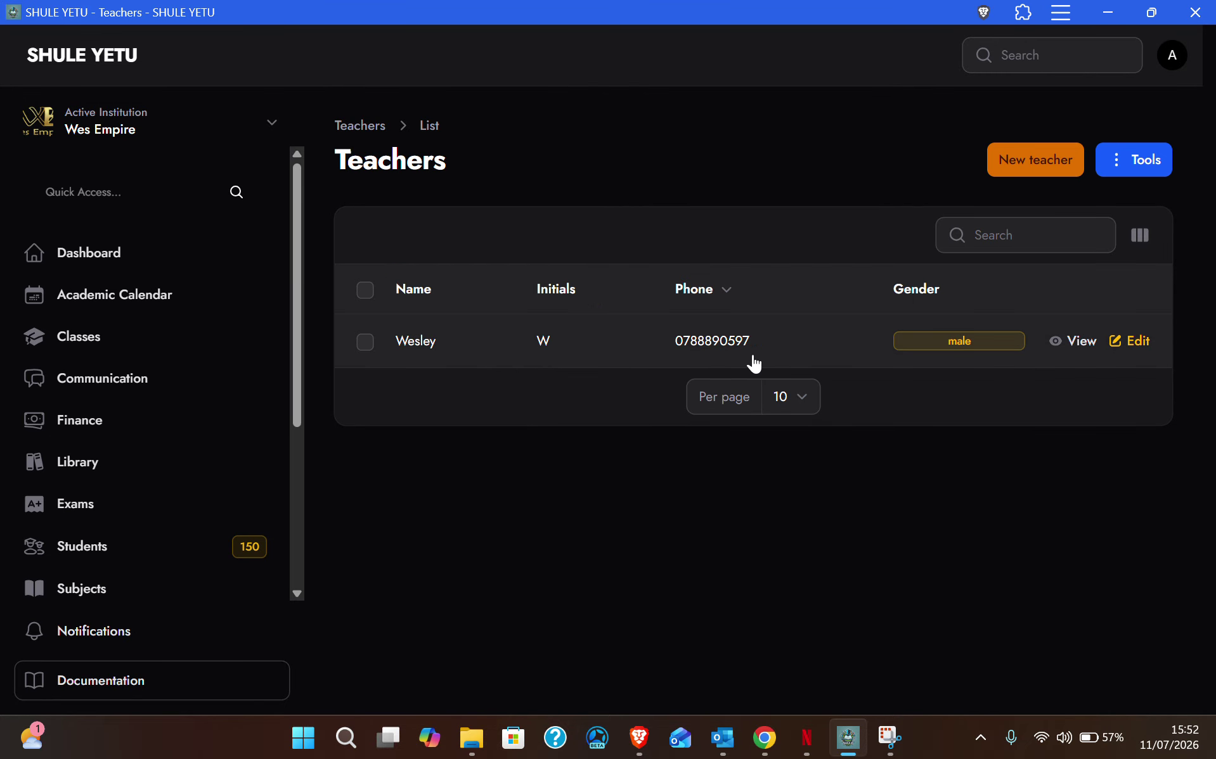
left_click_drag(296, 408, 308, 580)
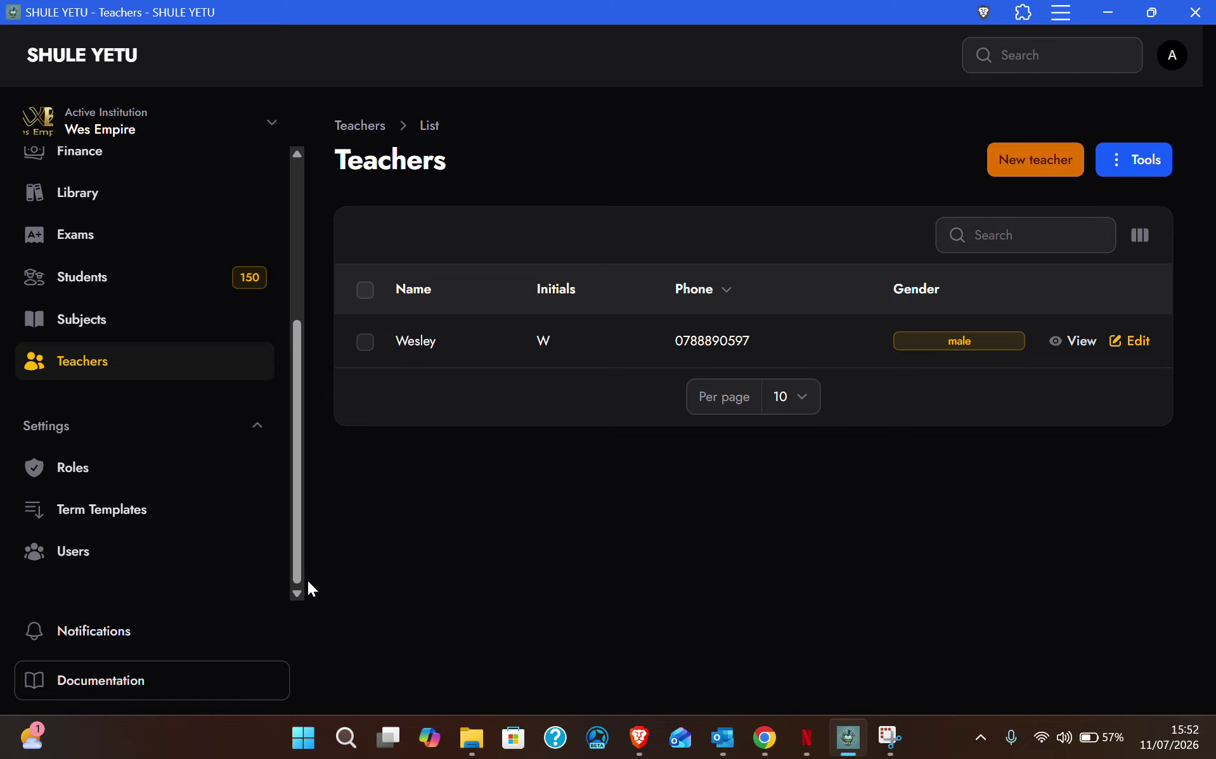
left_click(74, 569)
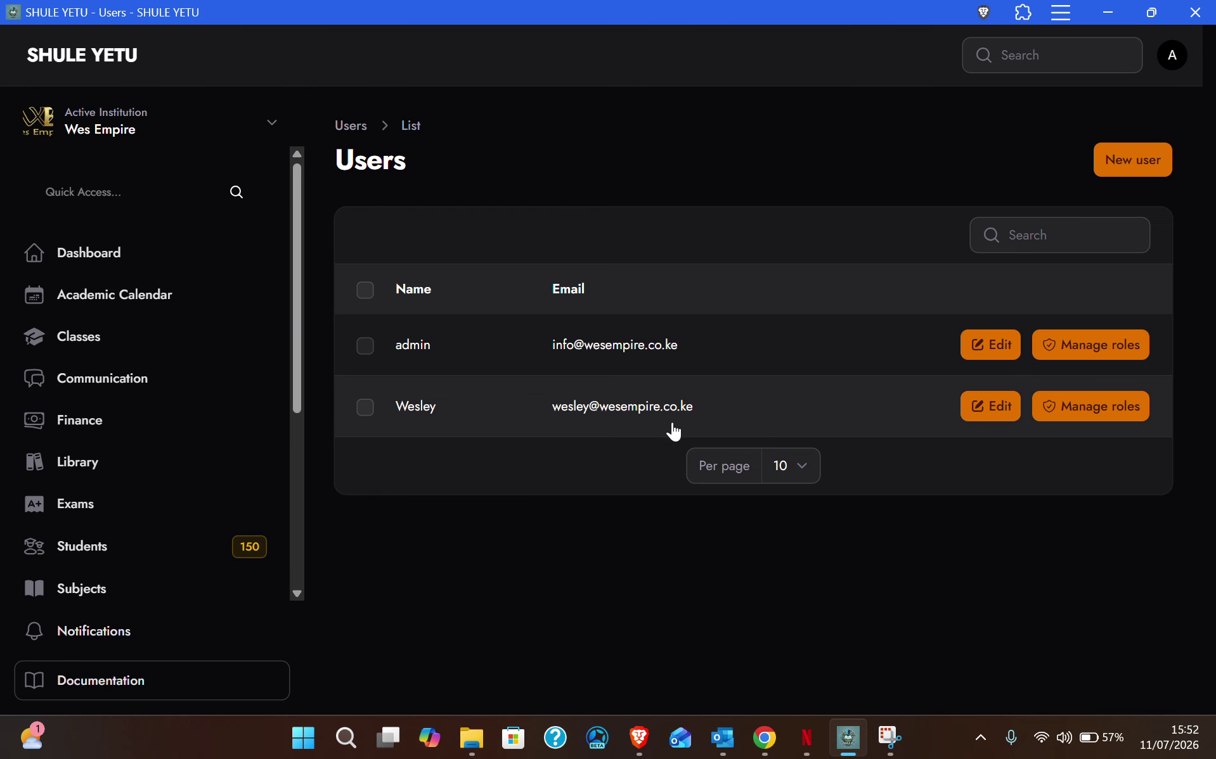
left_click(1175, 59)
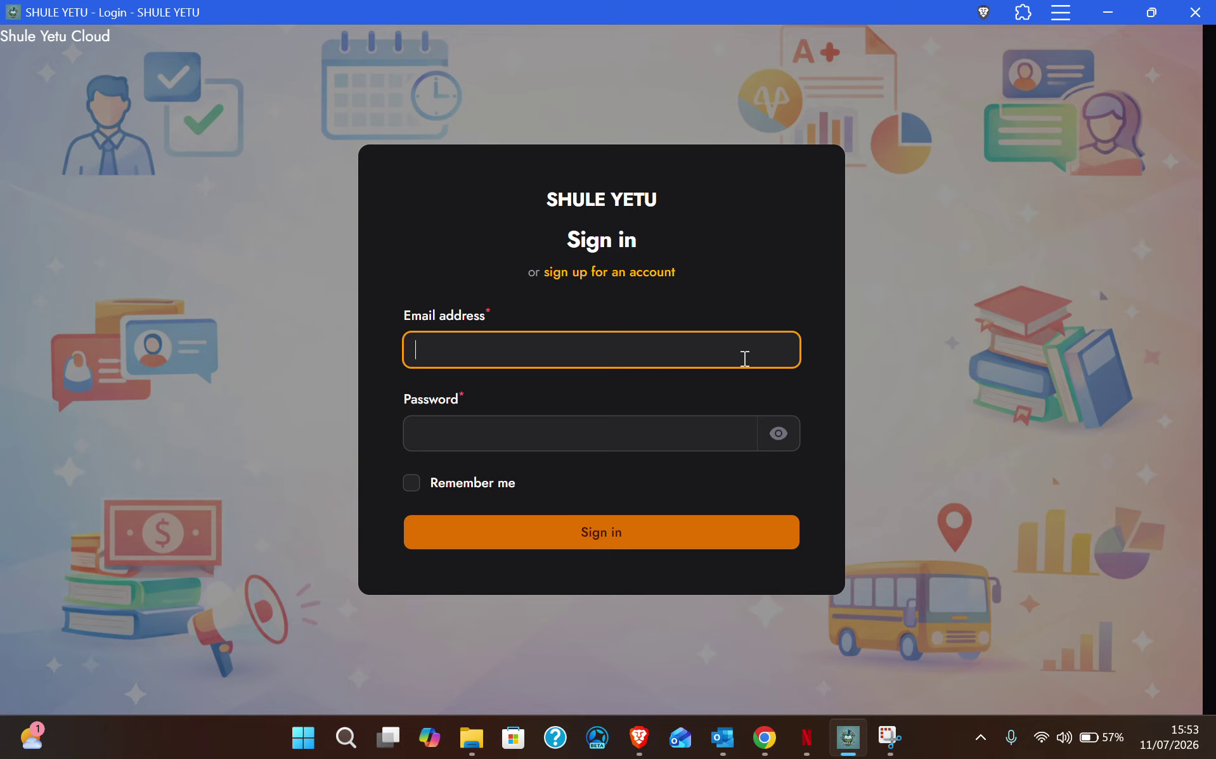
left_click(616, 356)
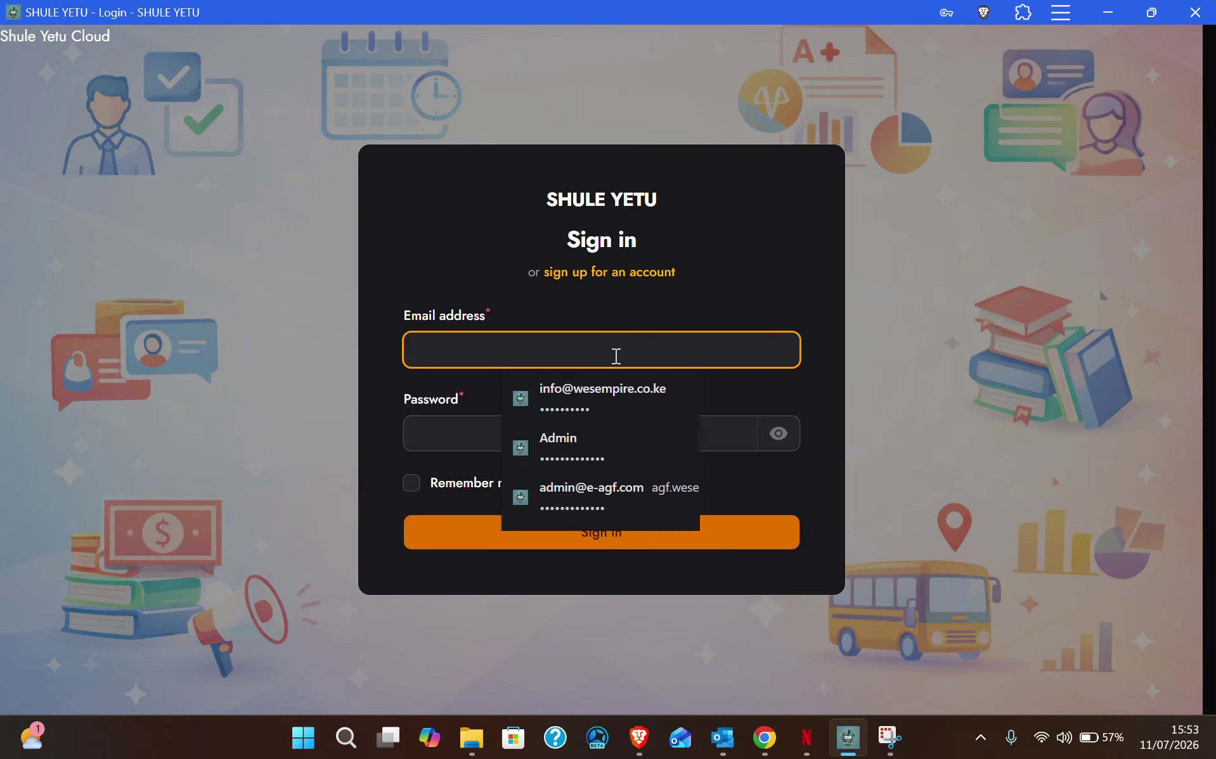
Step: Sign in using the teacher's saved login details
left_click(656, 439)
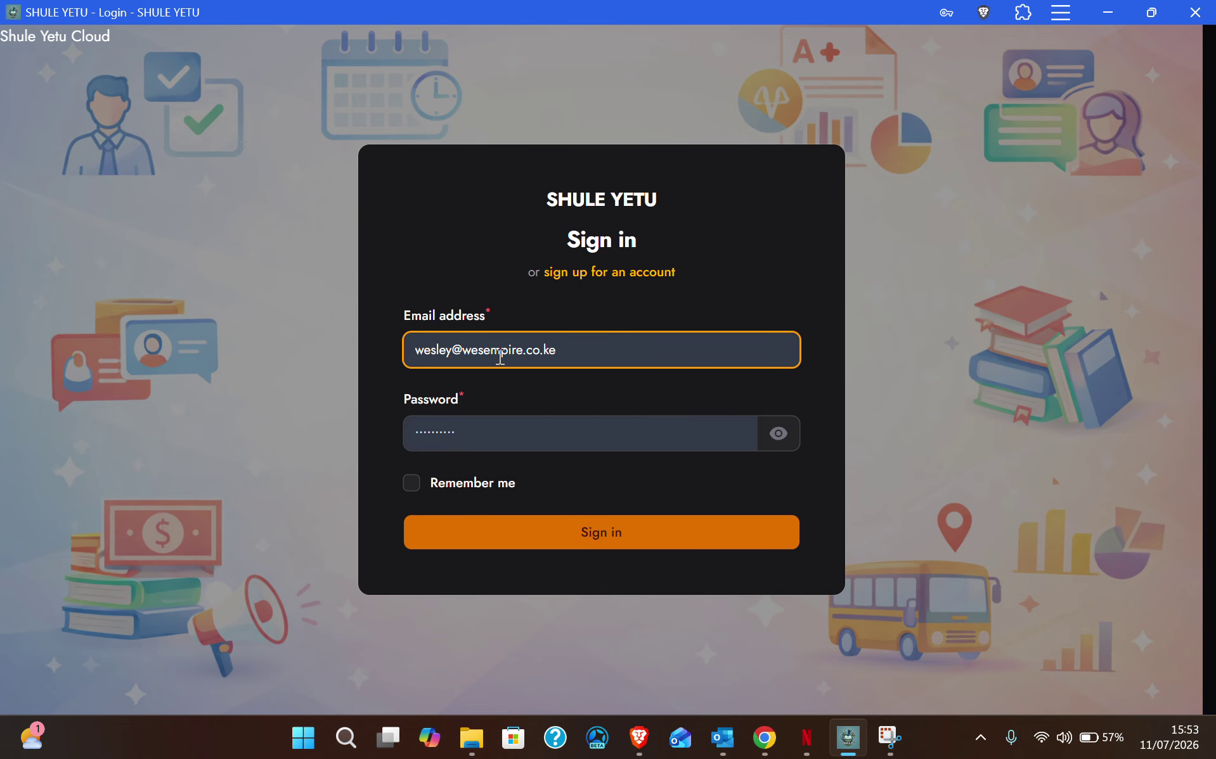
left_click(624, 539)
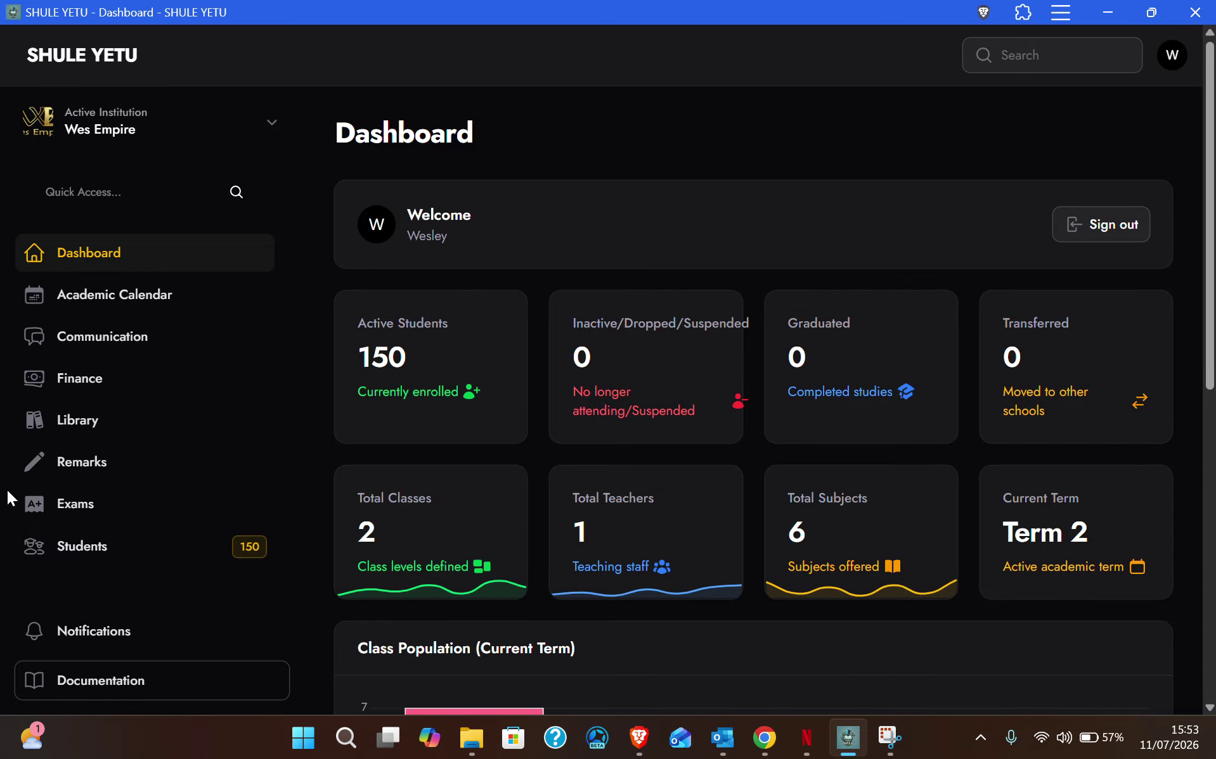
Step: Open Exam Results for the End-Term exam from the Exams list
left_click(79, 513)
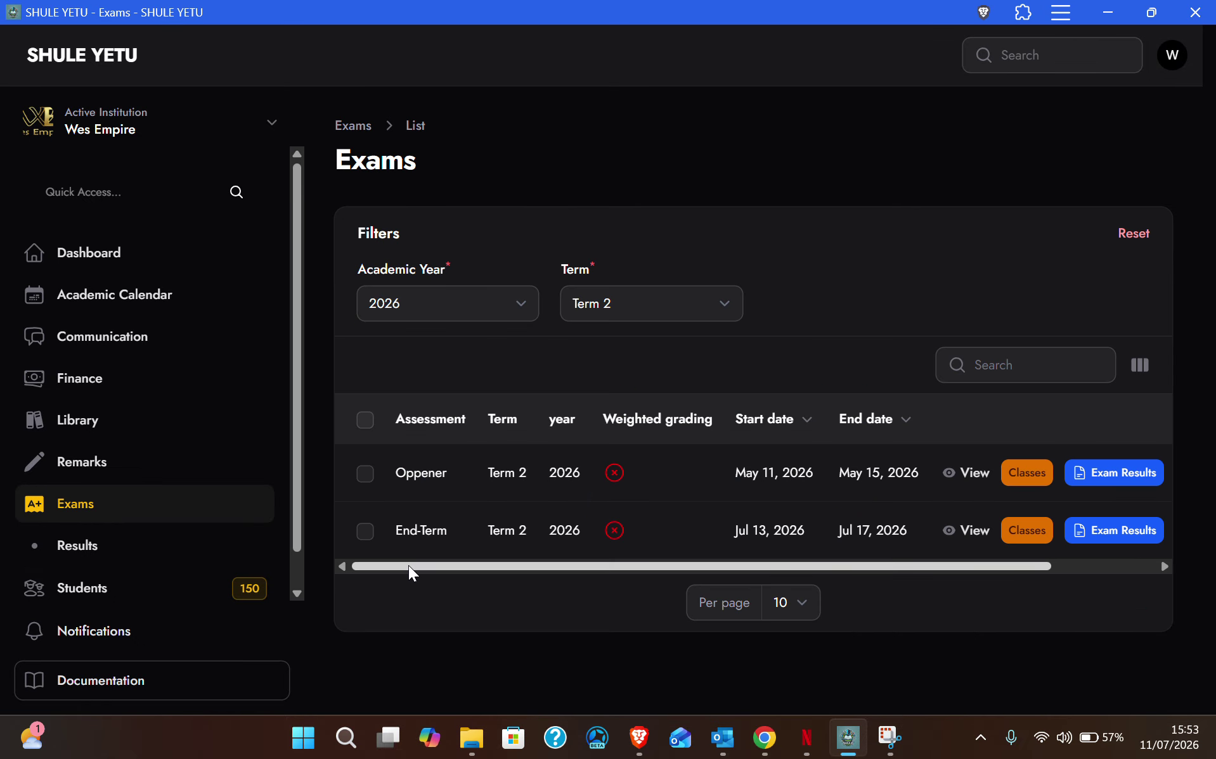
left_click_drag(409, 568, 545, 572)
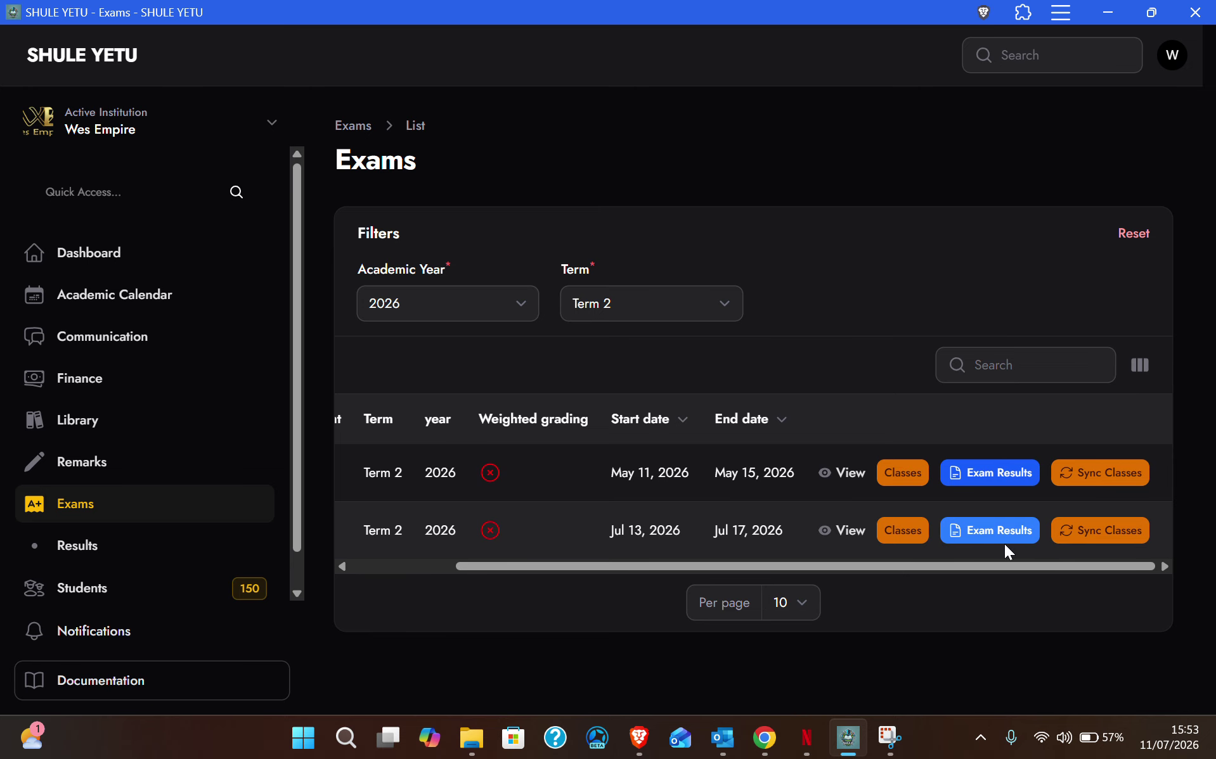
left_click(1008, 539)
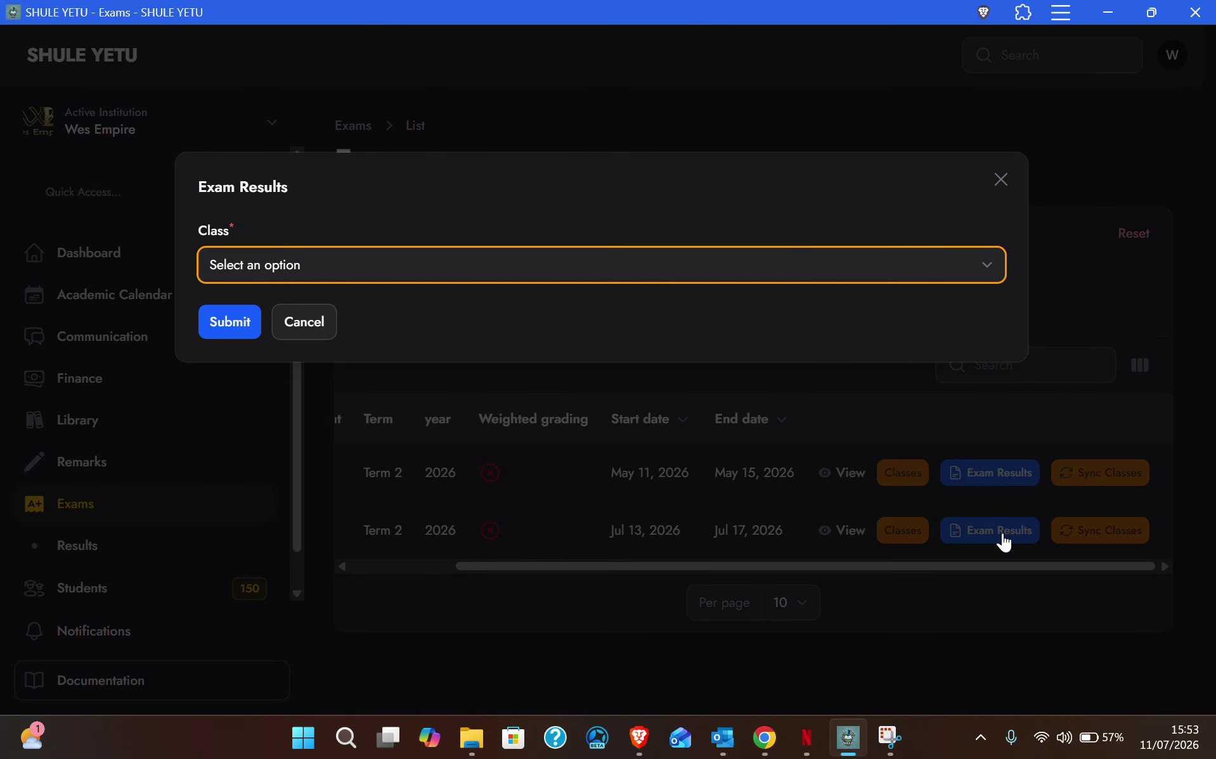
Step: Choose class 1 E in the Exam Results dialog
left_click(248, 258)
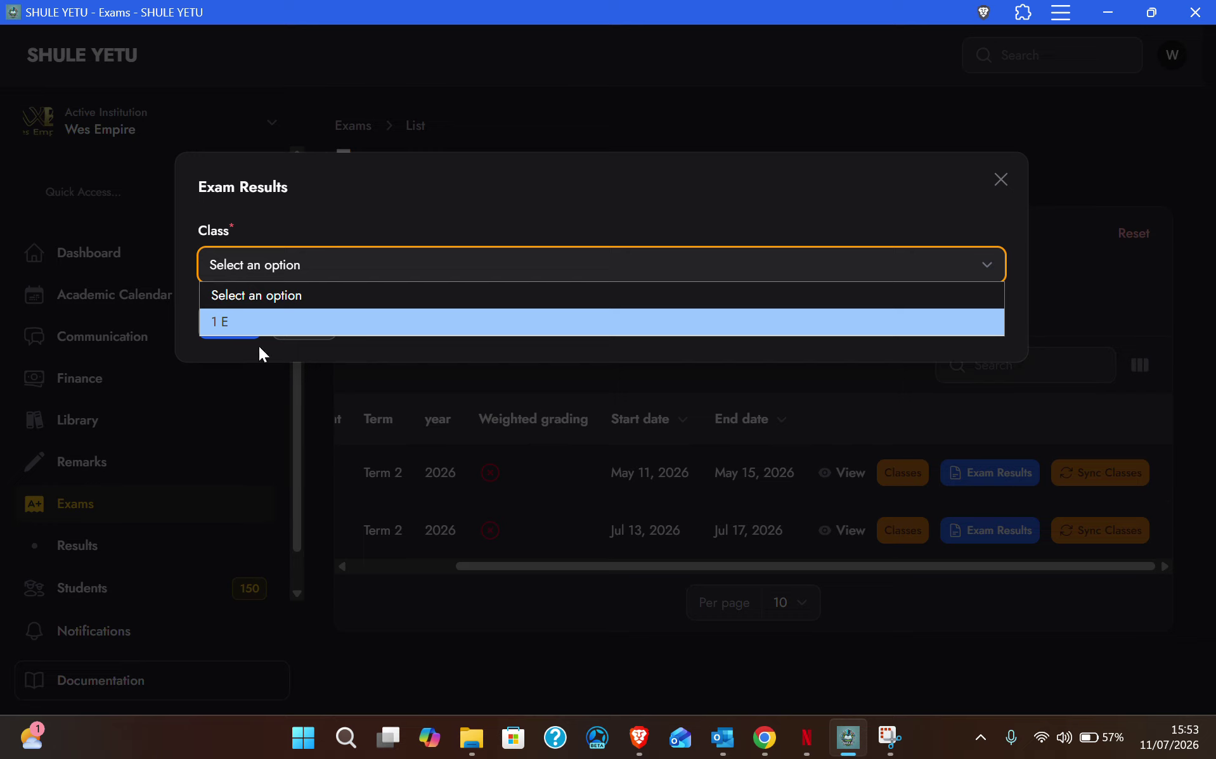
left_click(242, 322)
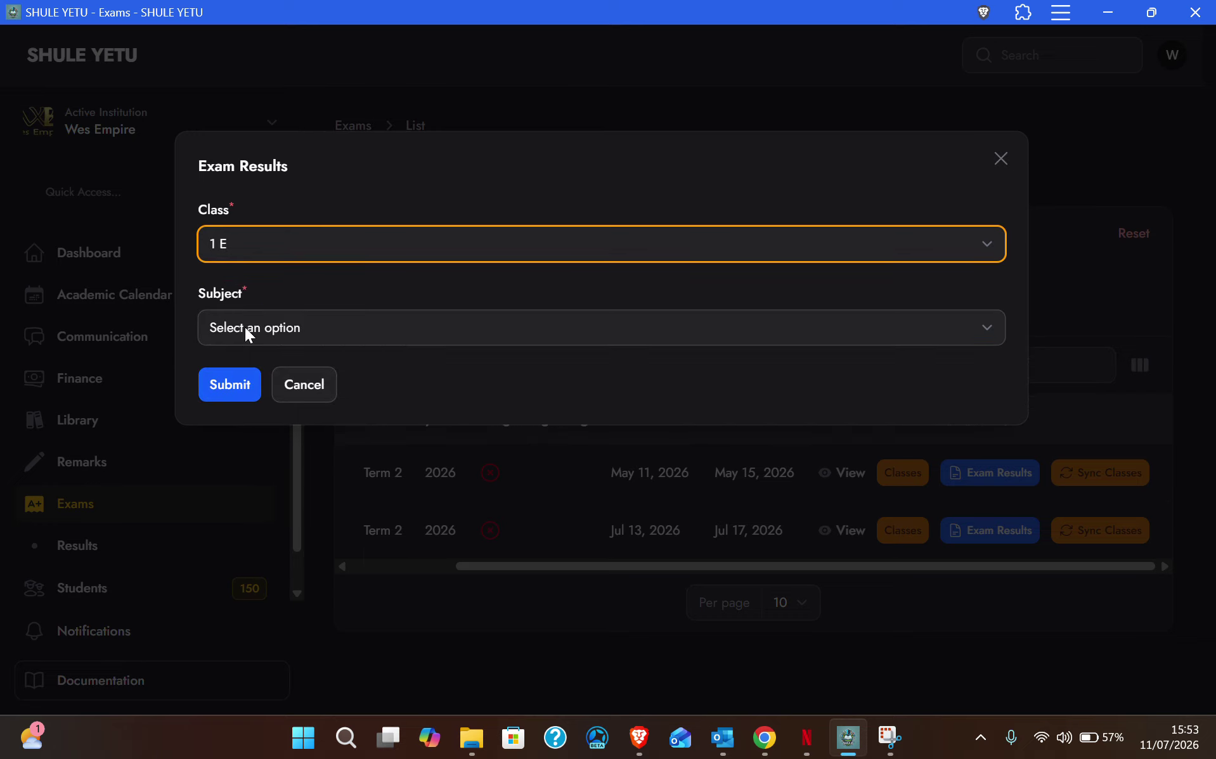
left_click(245, 328)
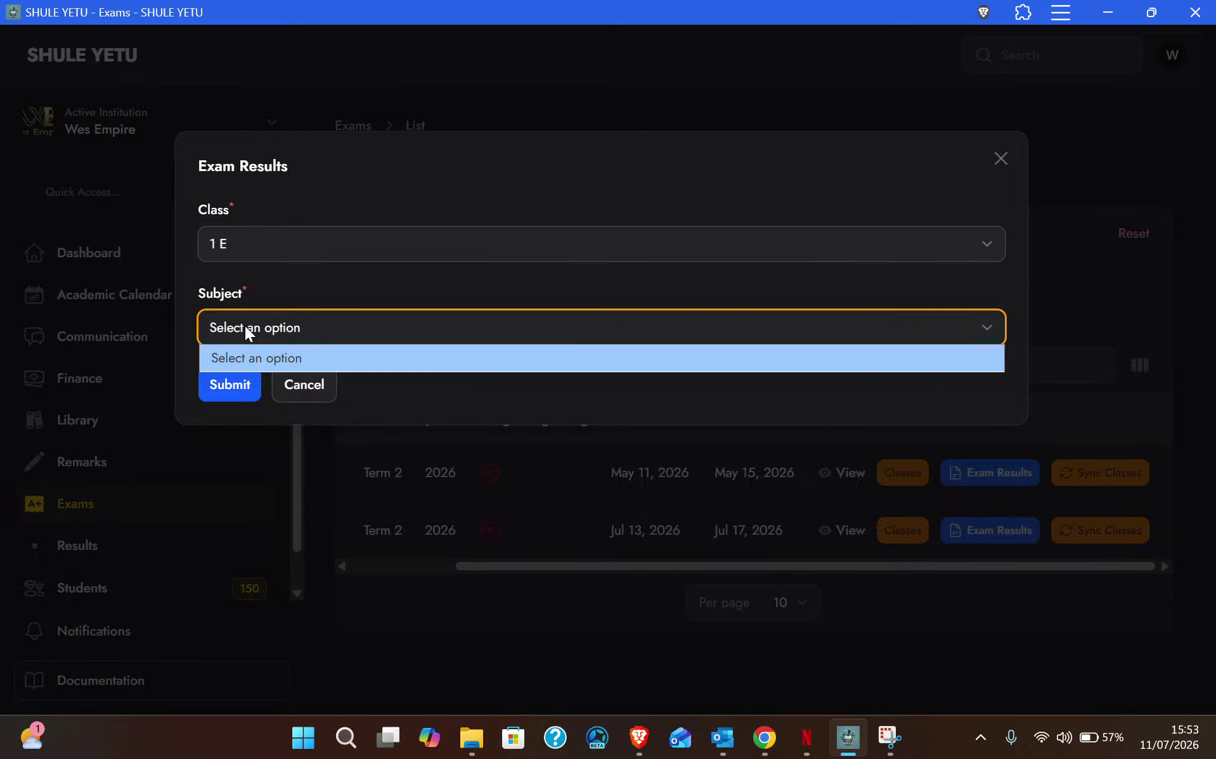
Step: Check the Subject dropdown repeatedly, find it empty, and cancel the dialog
left_click(285, 328)
left_click(277, 328)
left_click(276, 327)
left_click(276, 327)
left_click(276, 327)
left_click(276, 327)
left_click(277, 326)
left_click(277, 326)
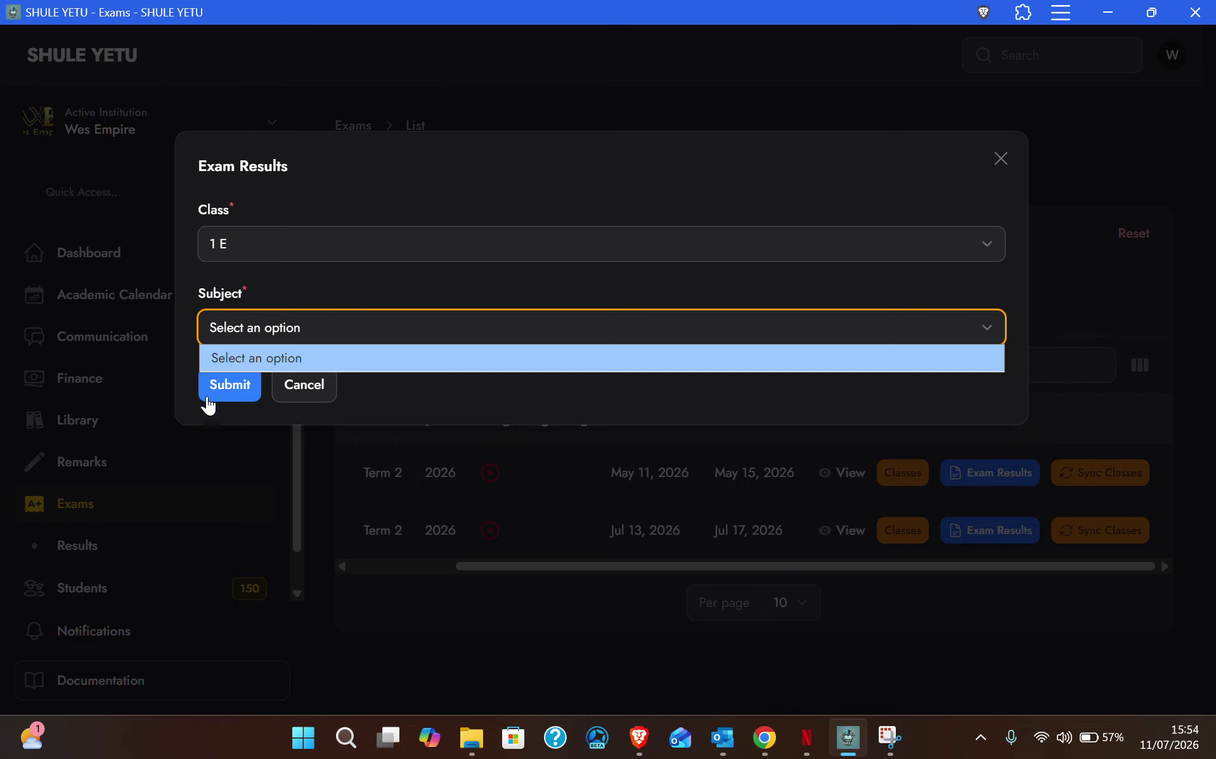
left_click(255, 358)
left_click(299, 384)
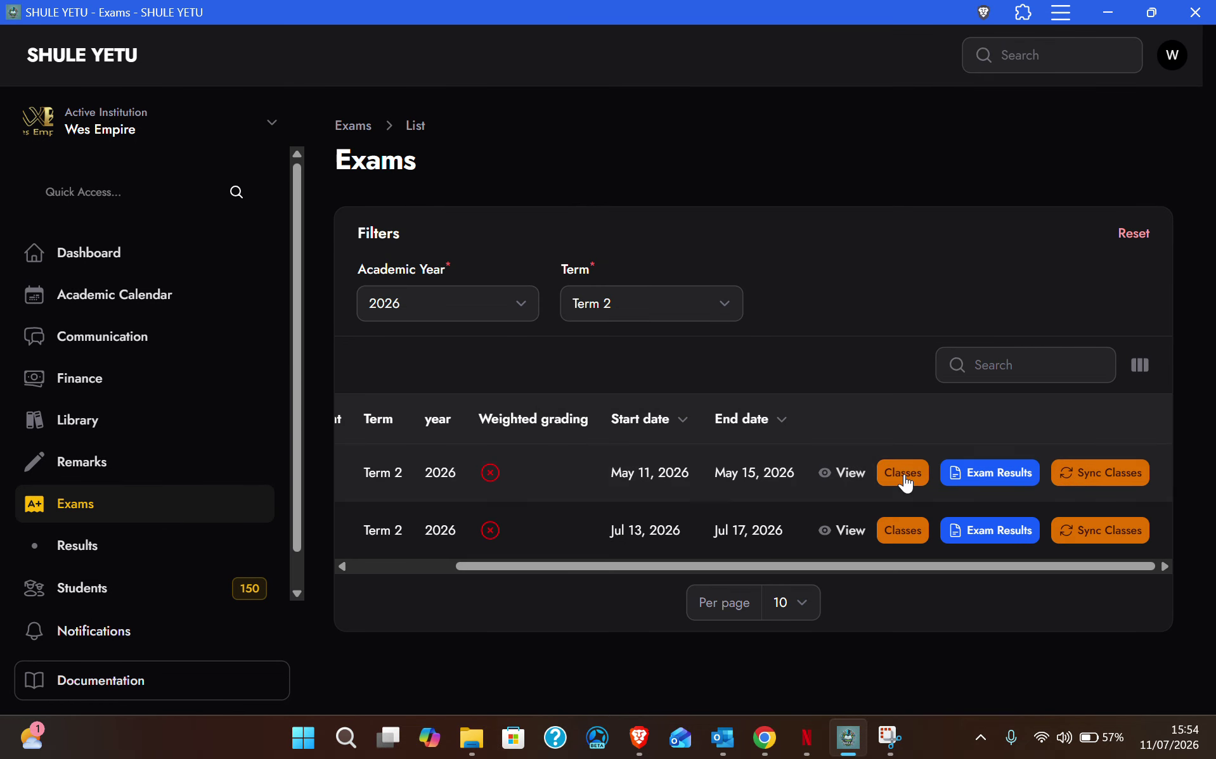
left_click(1010, 475)
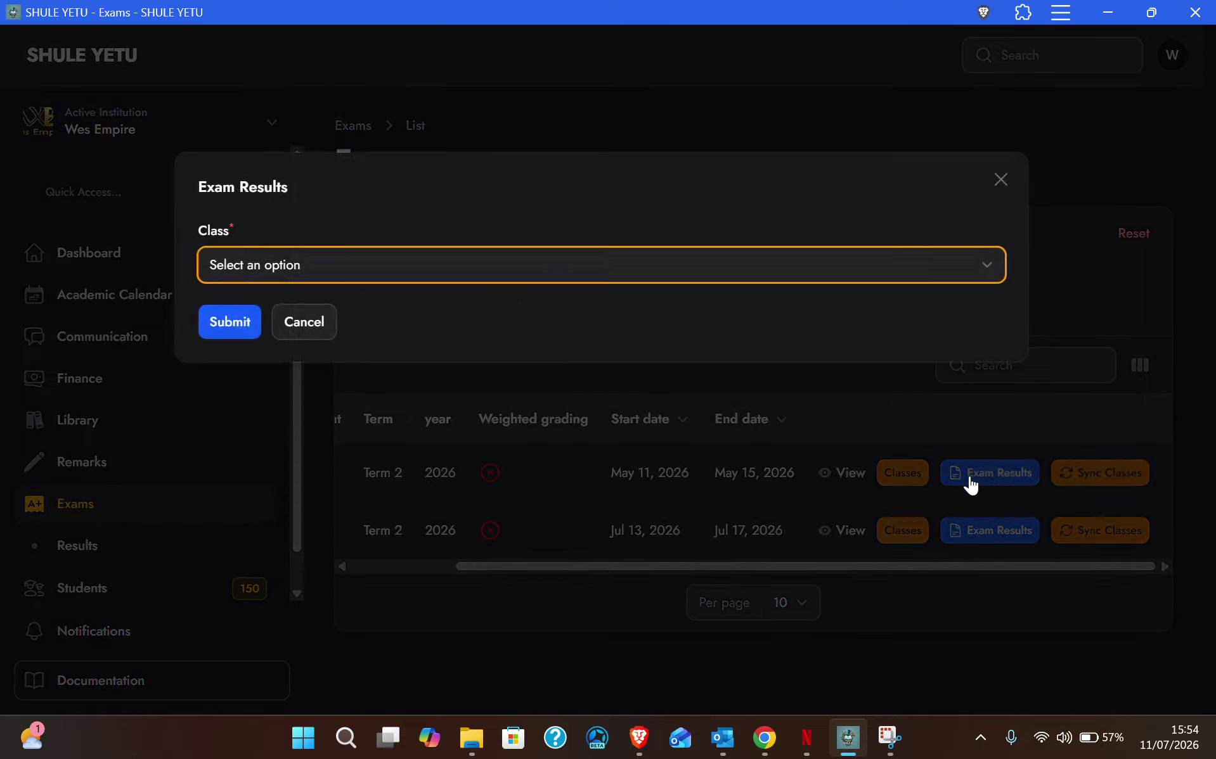
left_click(261, 263)
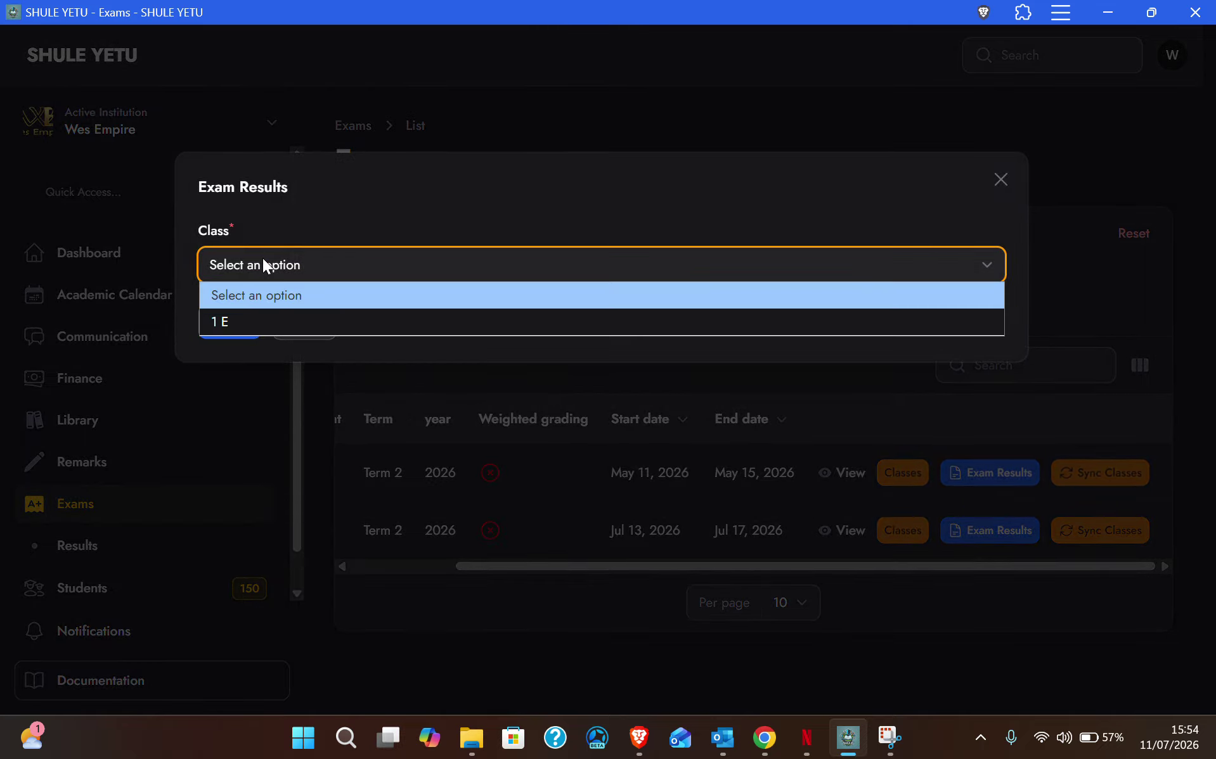
left_click(256, 321)
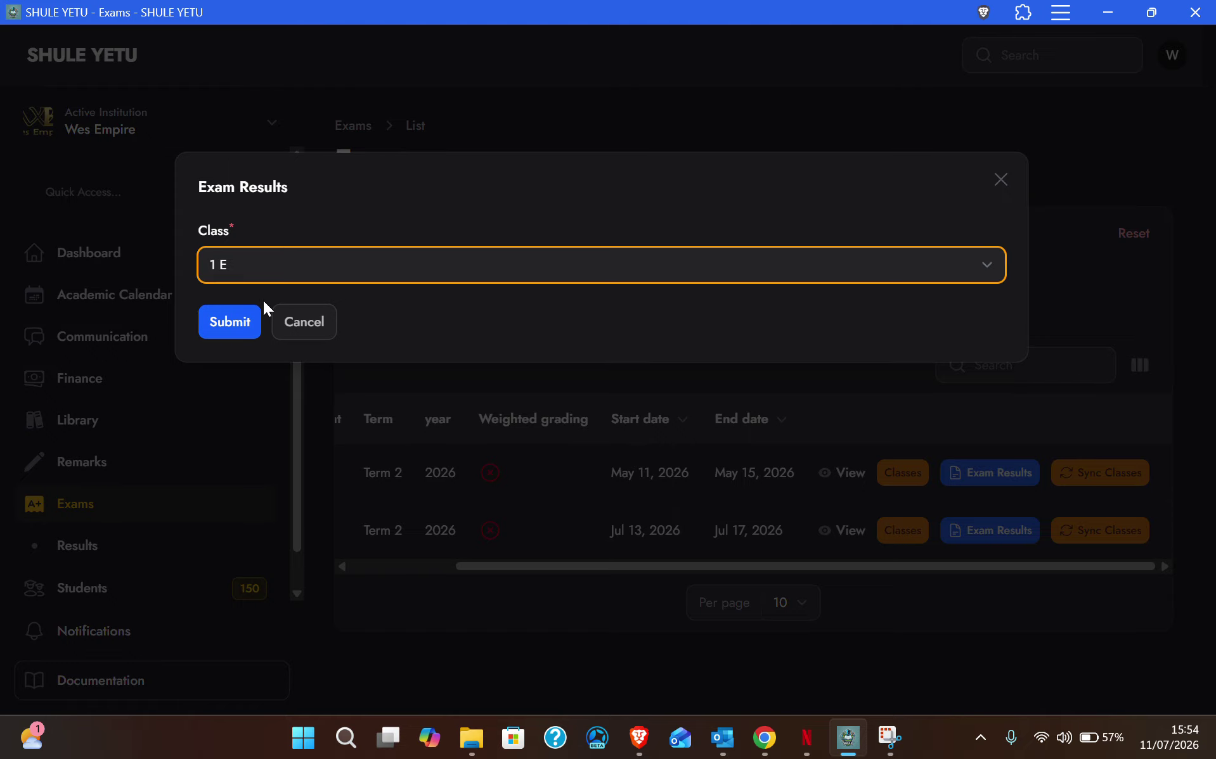
left_click(302, 319)
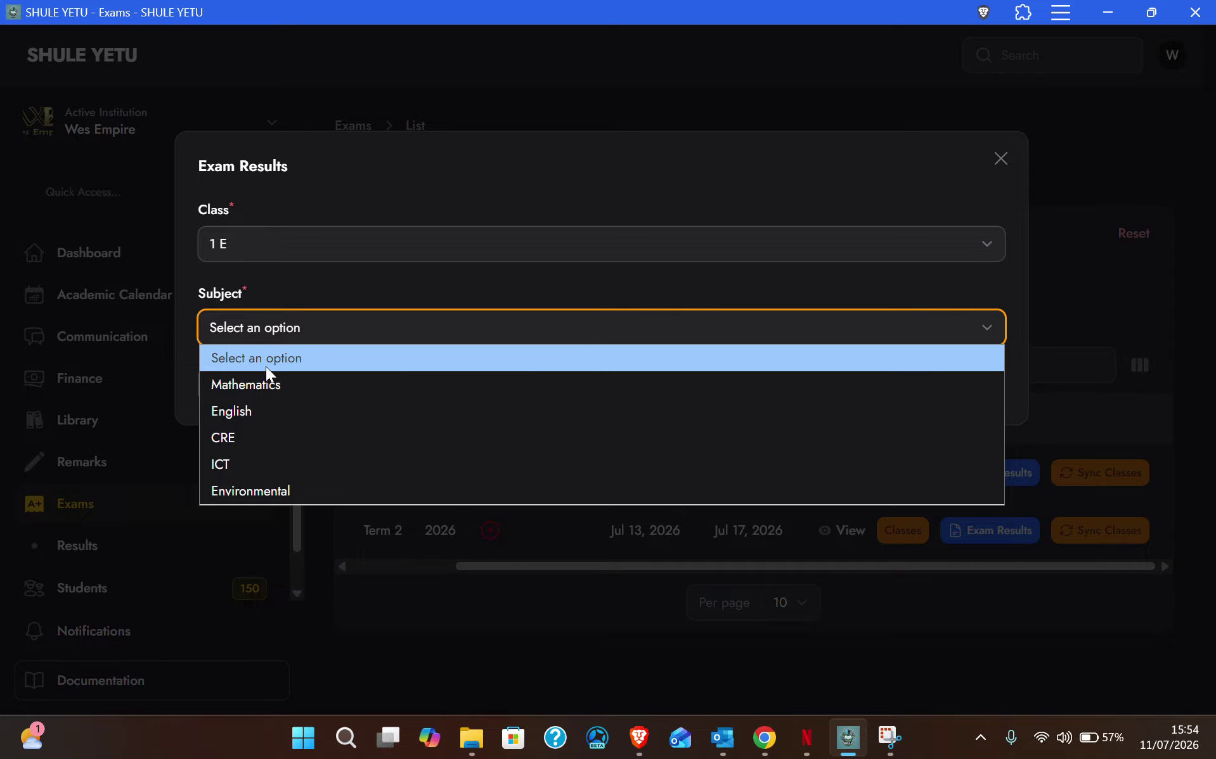
left_click(187, 353)
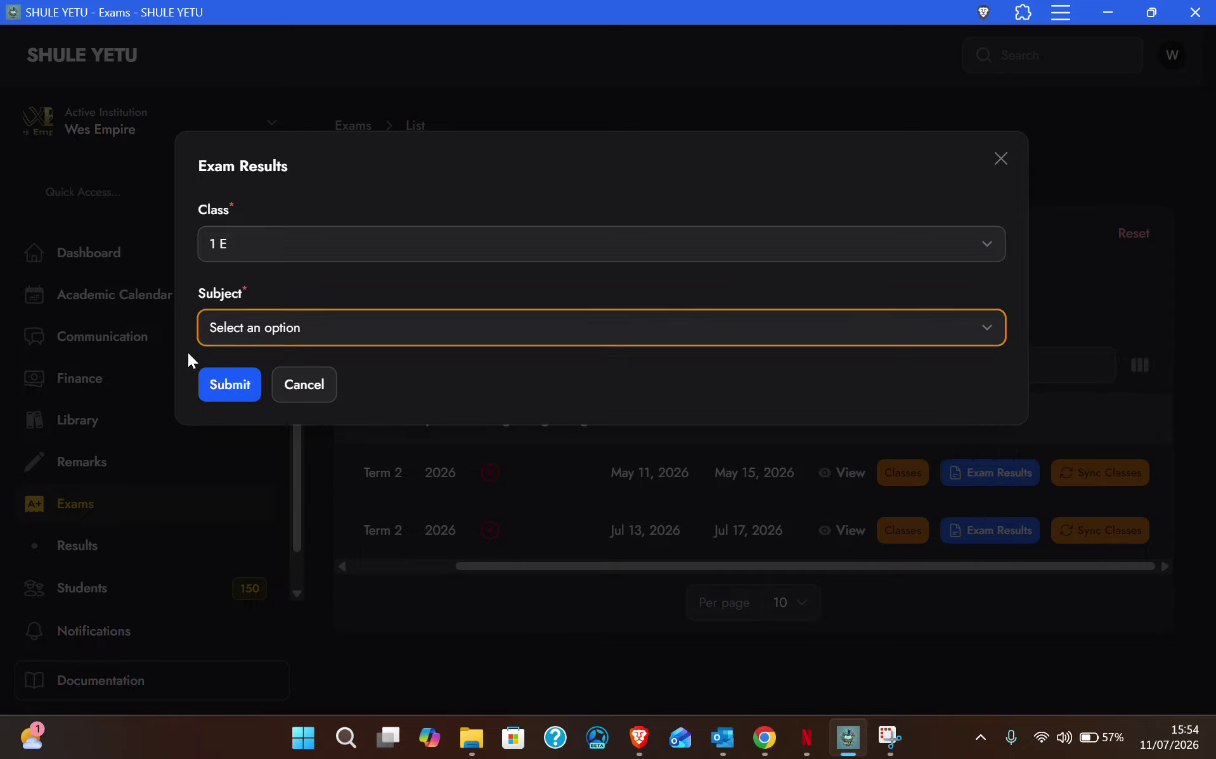
left_click(332, 384)
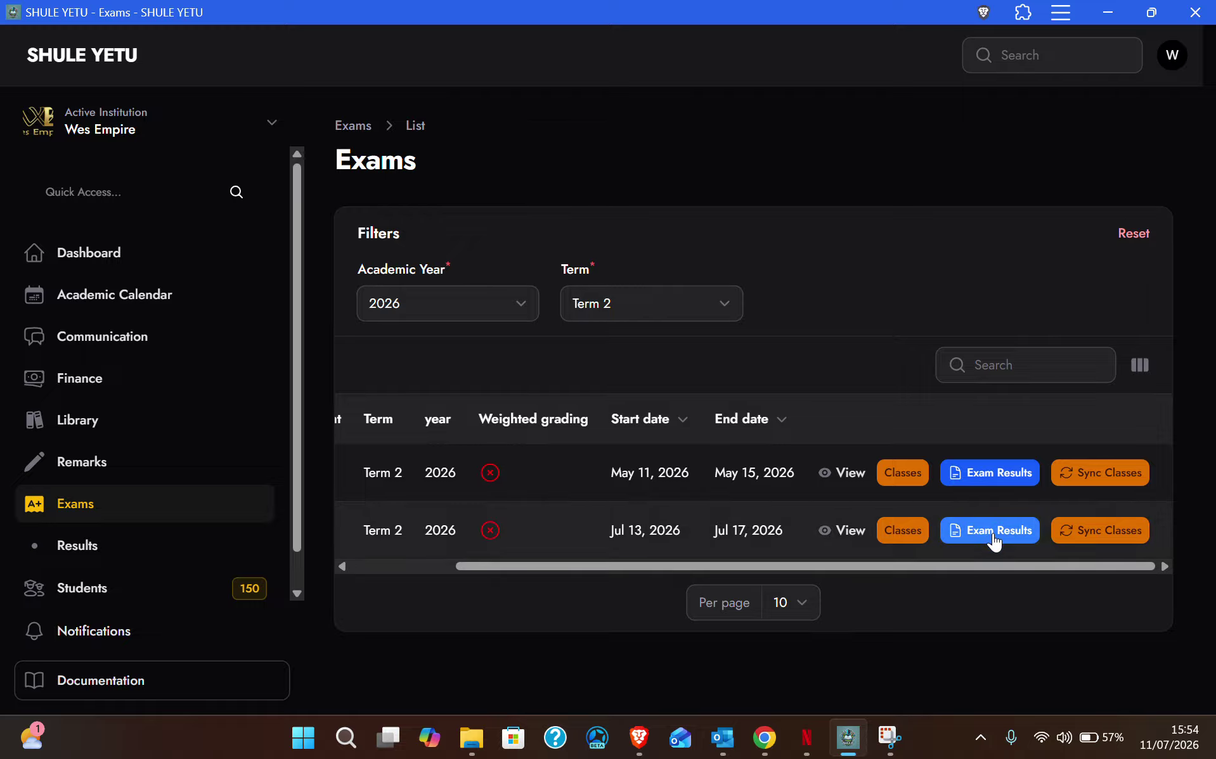
left_click(992, 533)
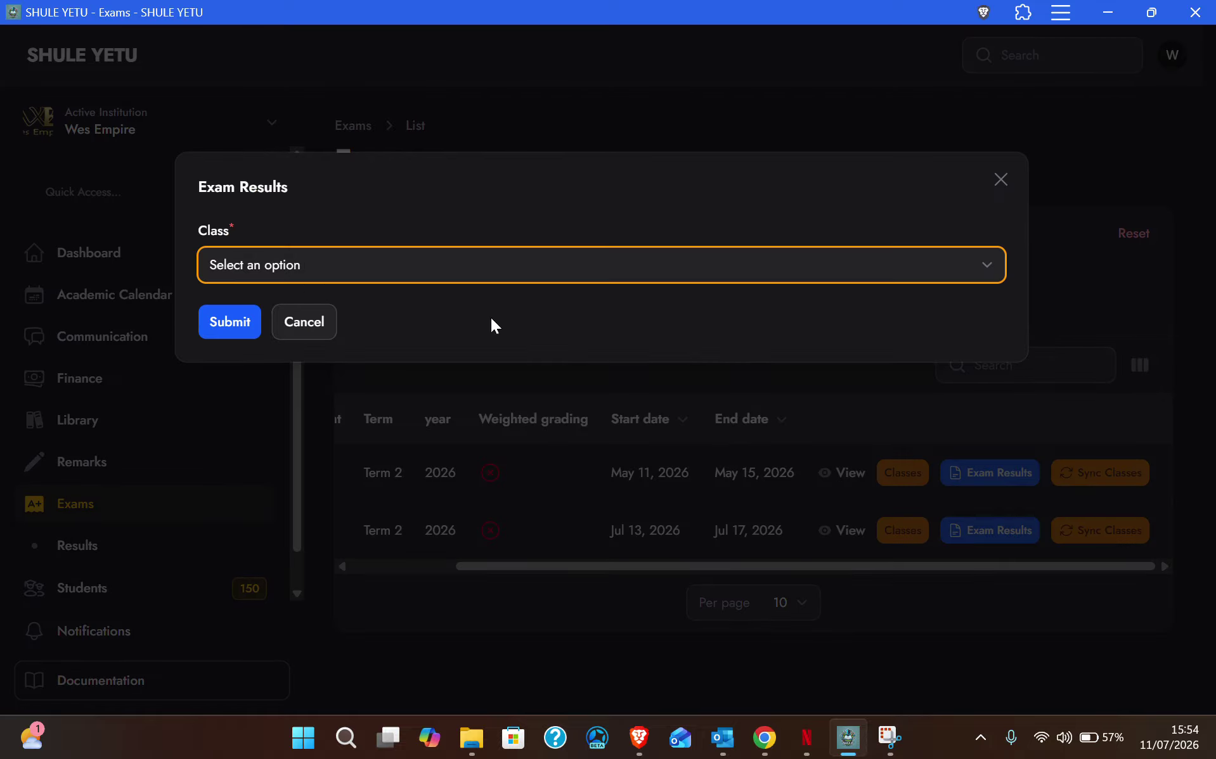
left_click(315, 267)
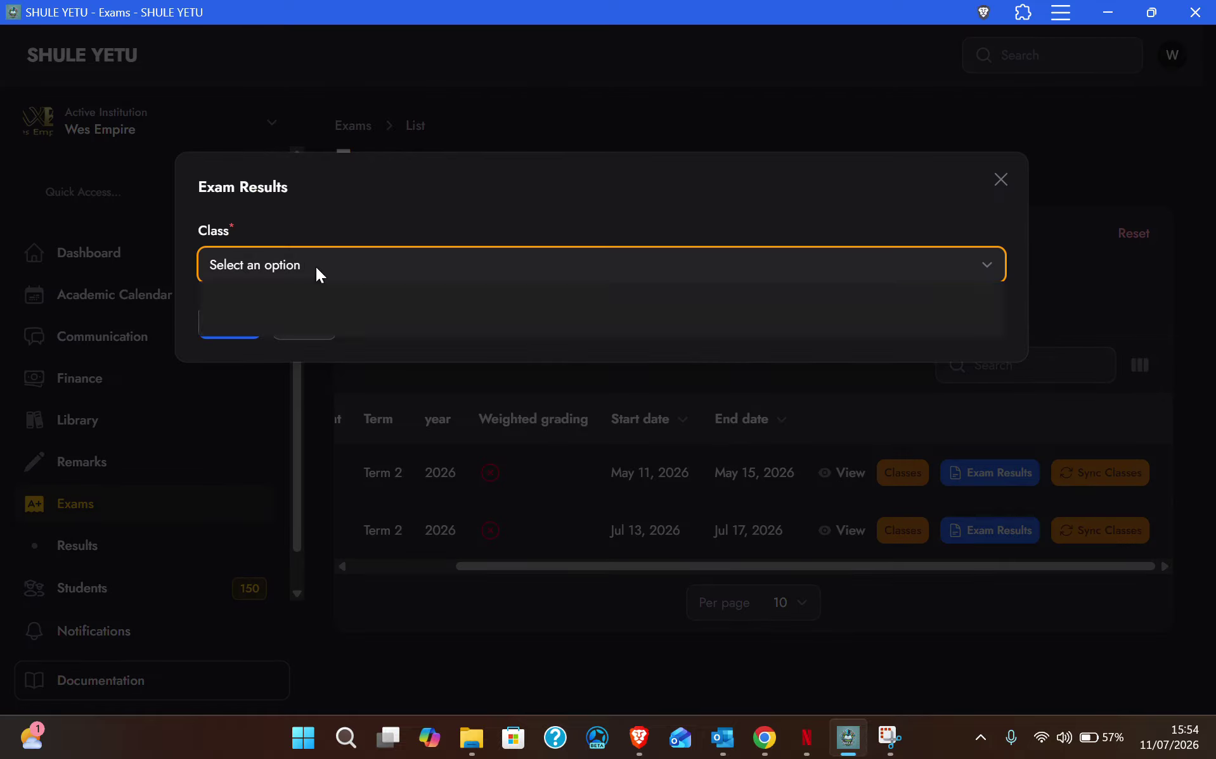
left_click(230, 315)
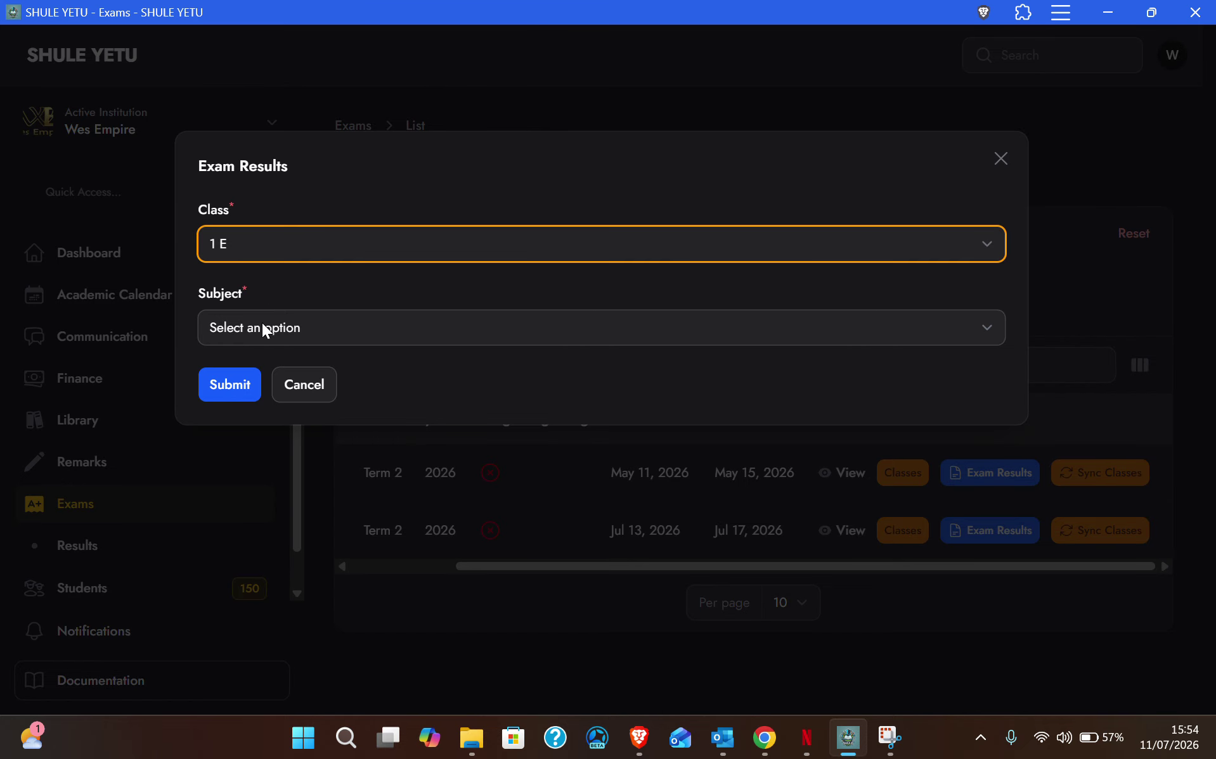
left_click(262, 325)
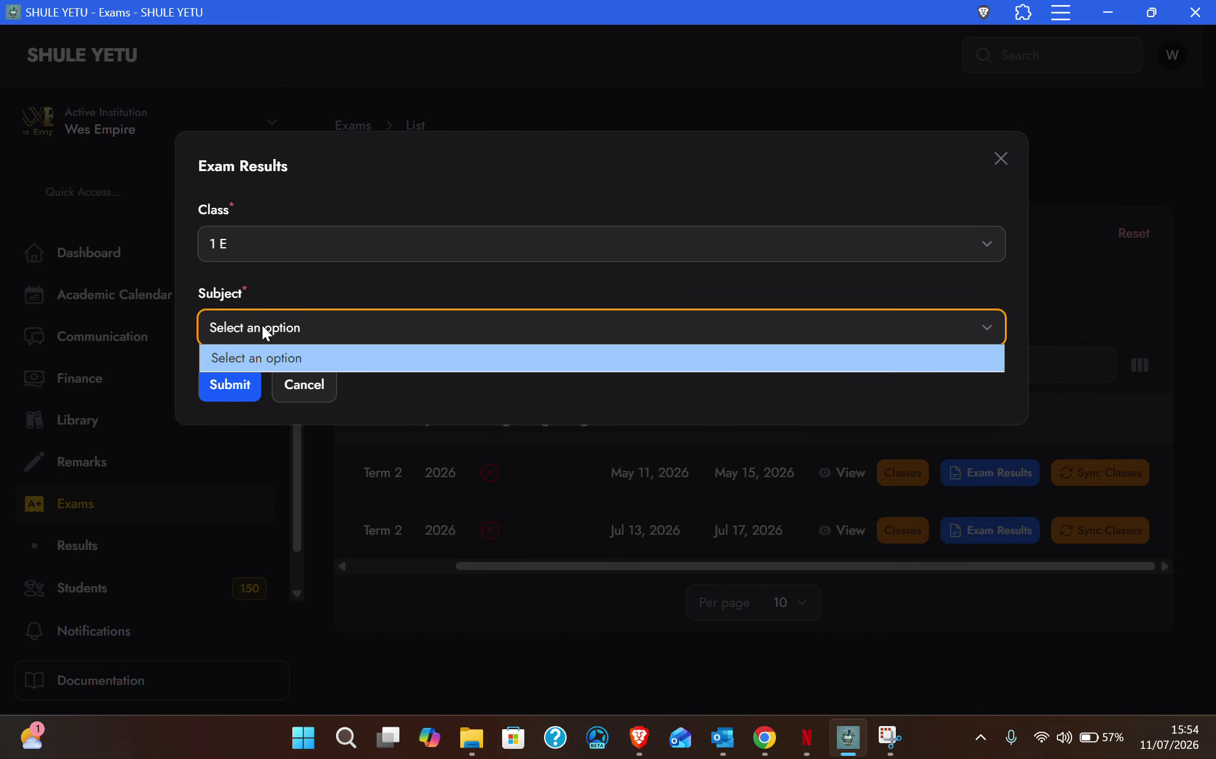
left_click(359, 326)
left_click(321, 327)
left_click(321, 327)
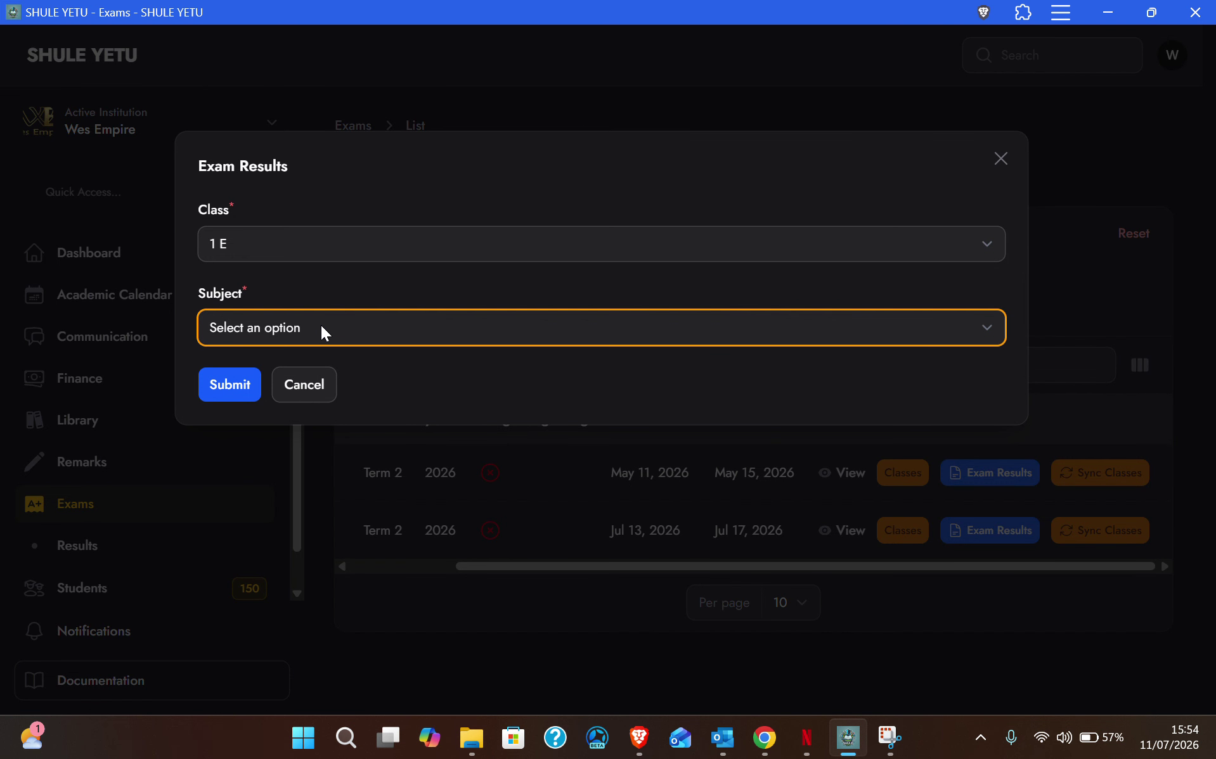
left_click(321, 327)
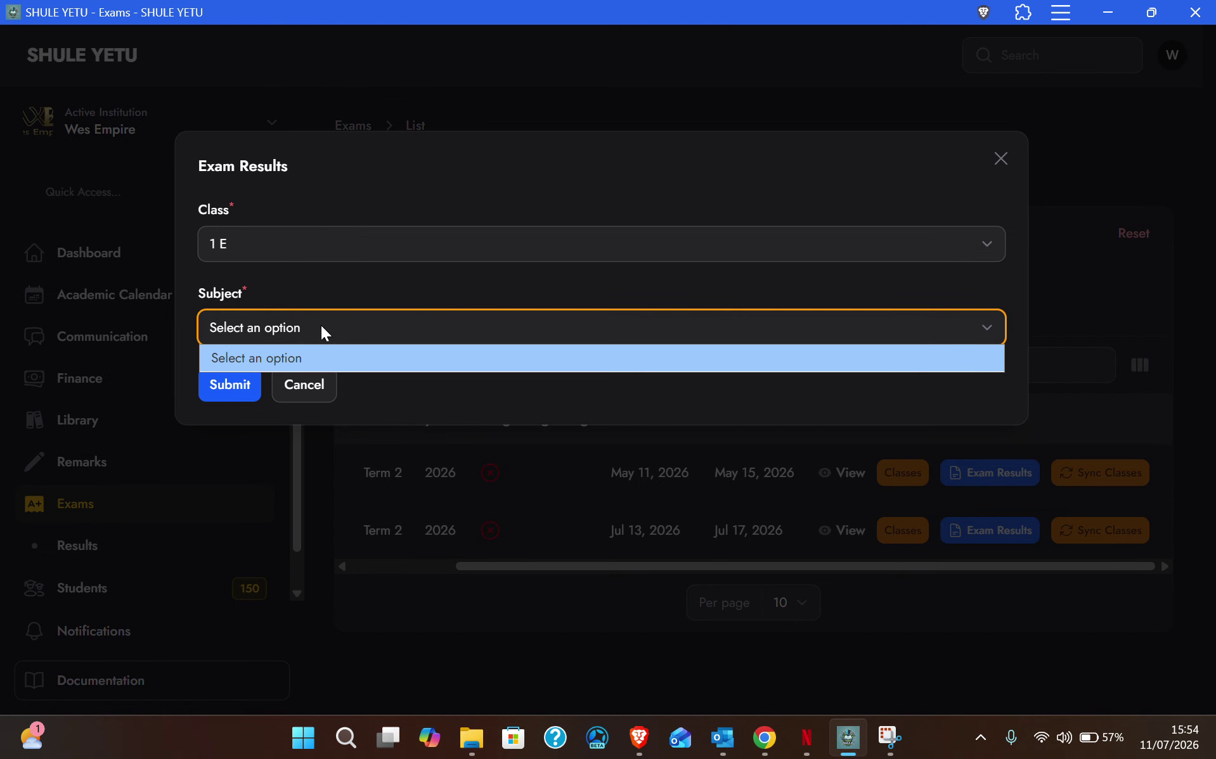
left_click(289, 330)
left_click(289, 330)
left_click(289, 330)
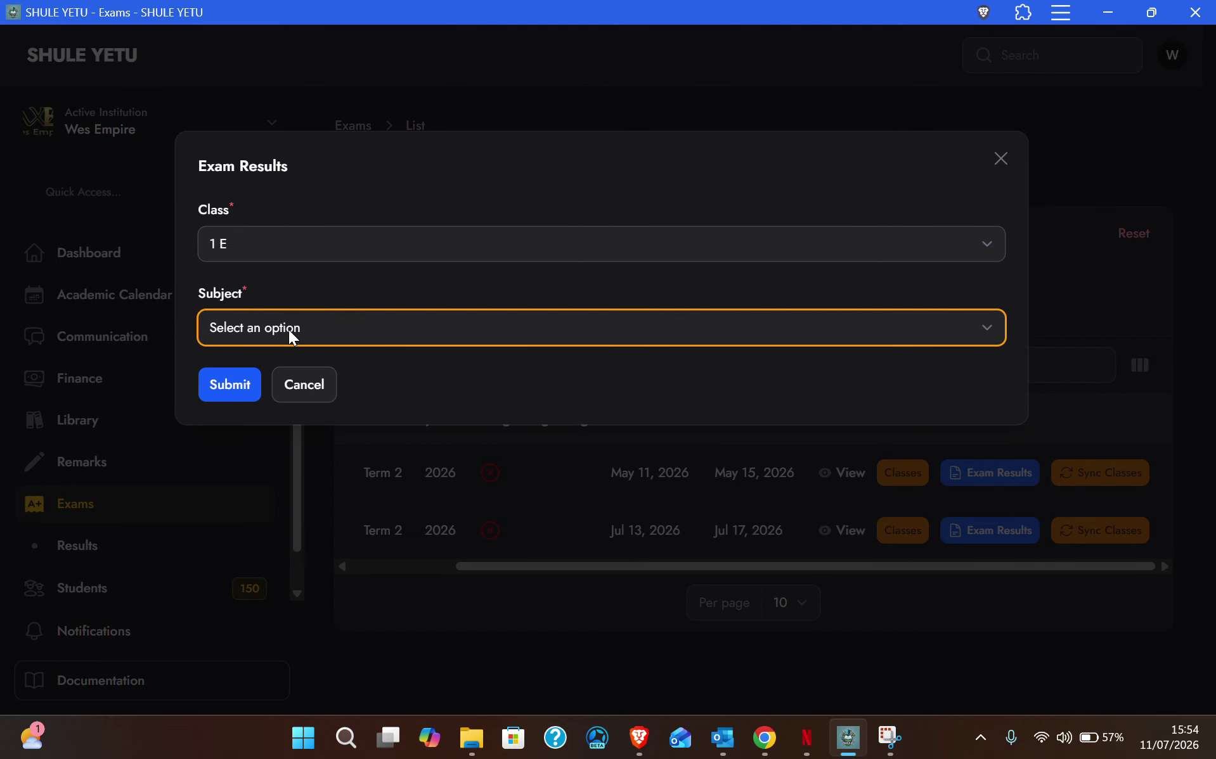
left_click(289, 329)
left_click(289, 330)
left_click(289, 330)
left_click(289, 330)
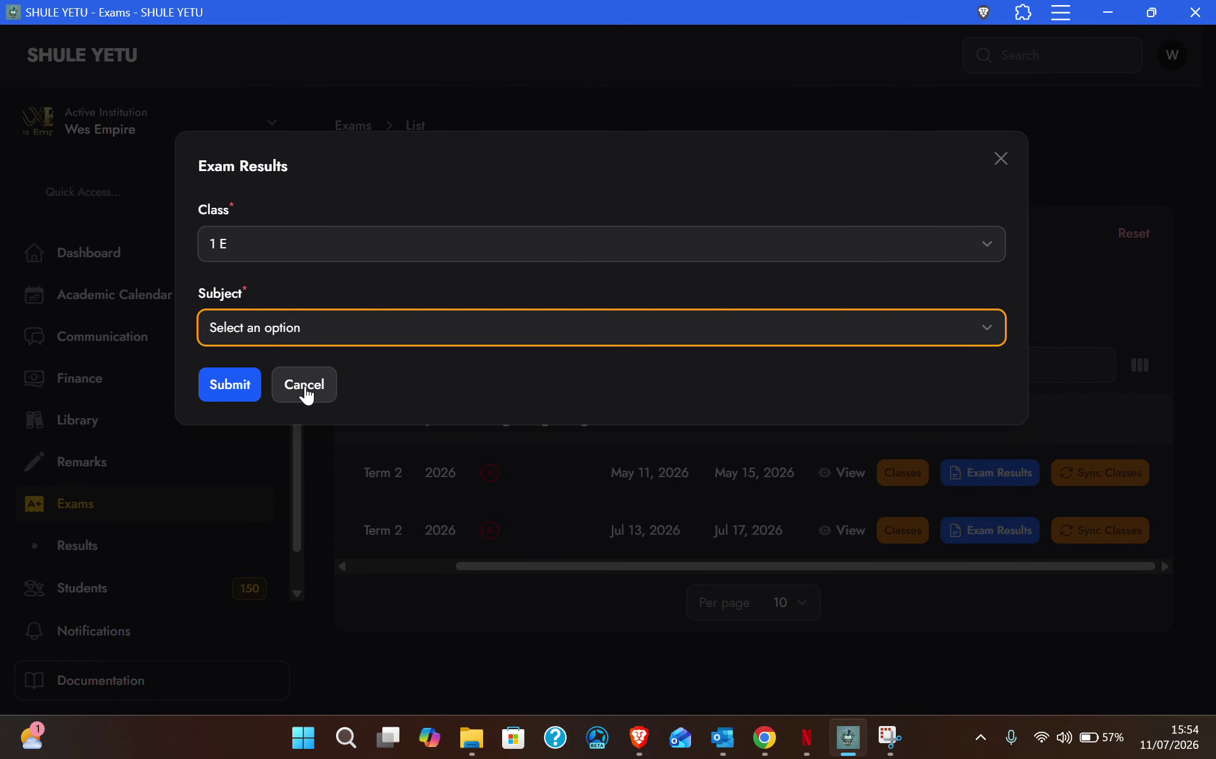
left_click(304, 389)
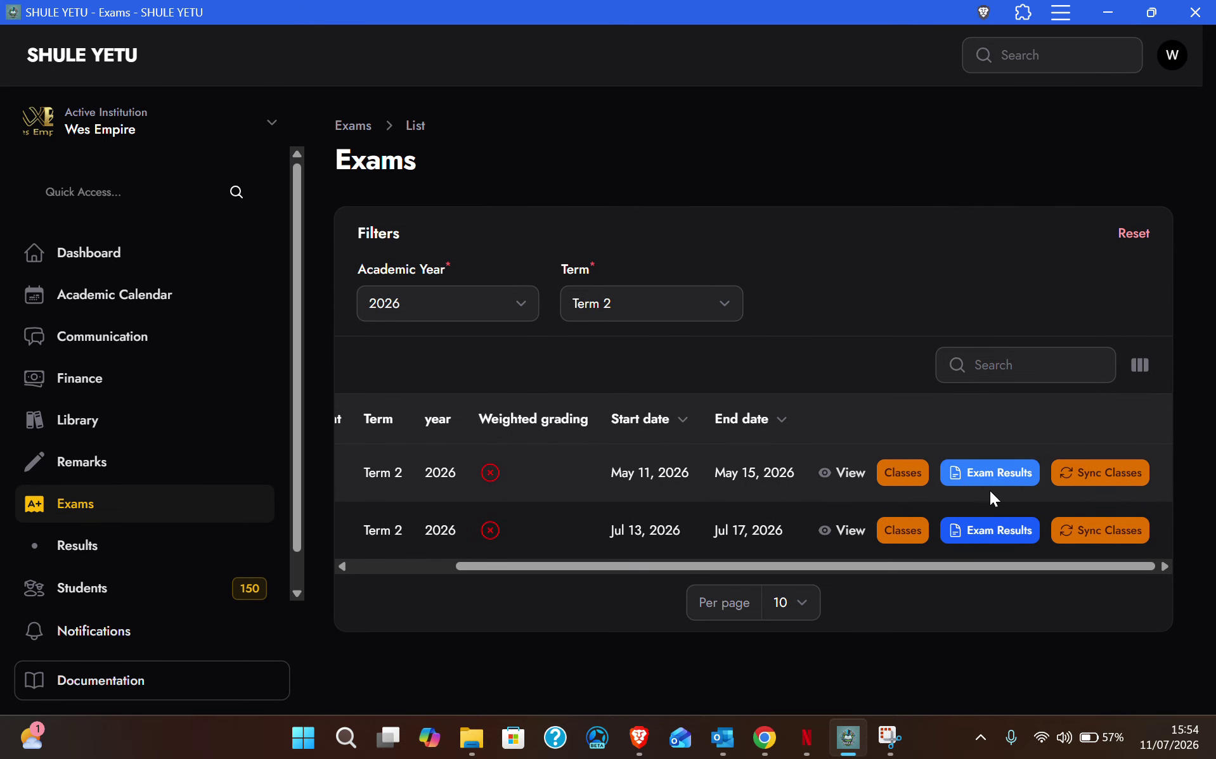
Step: Load the Oppener exam's Mathematics results for class 1 E
left_click(1002, 472)
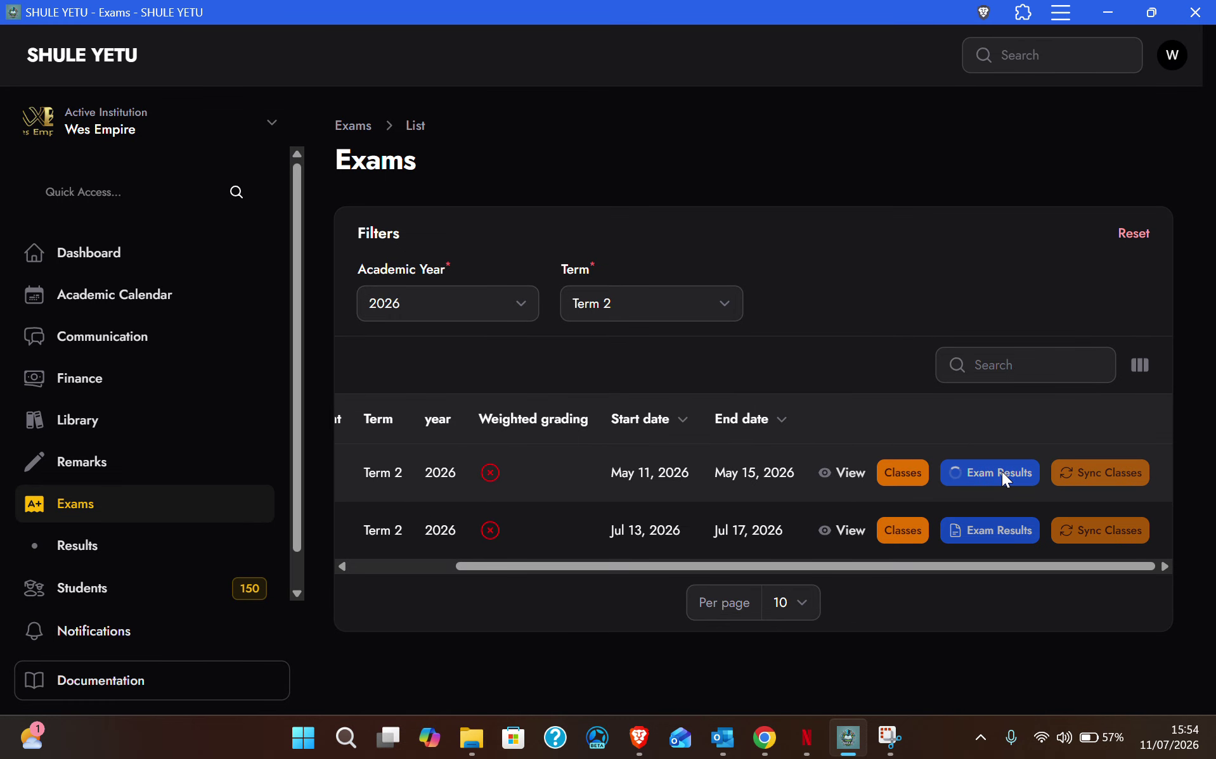
left_click(277, 266)
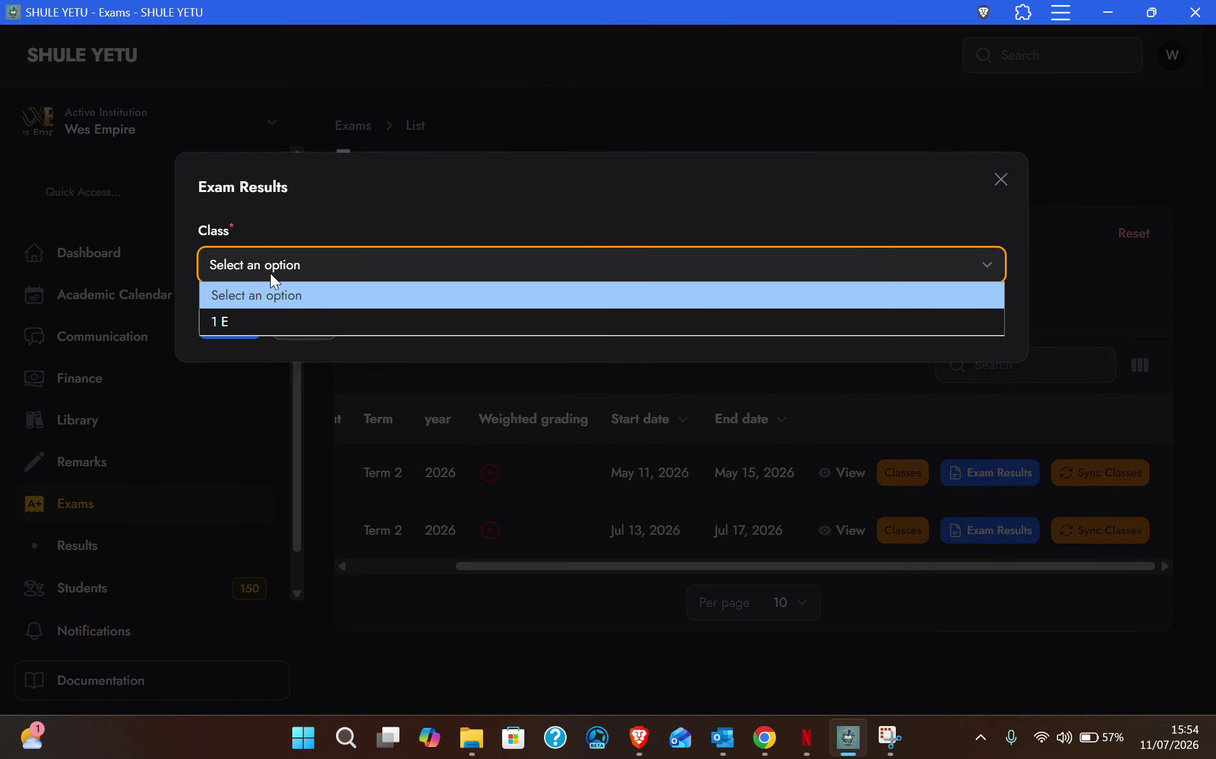
left_click(246, 322)
left_click(253, 324)
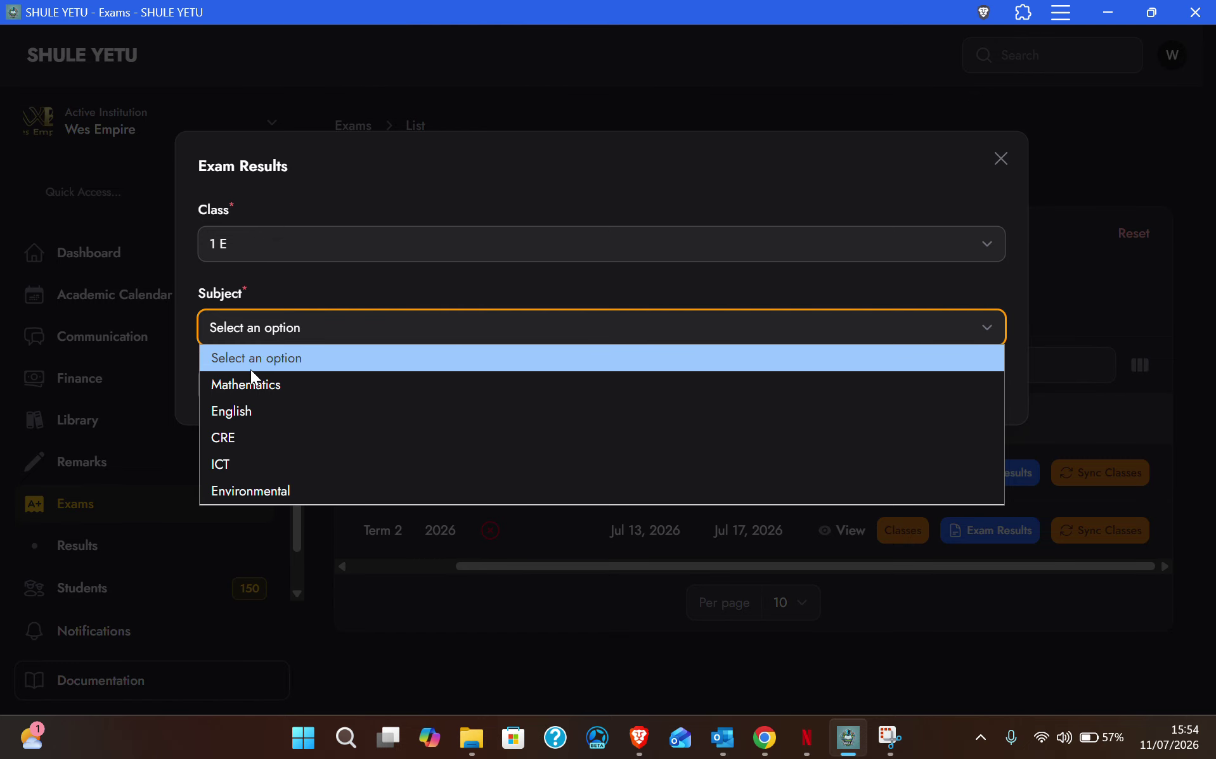
left_click(263, 387)
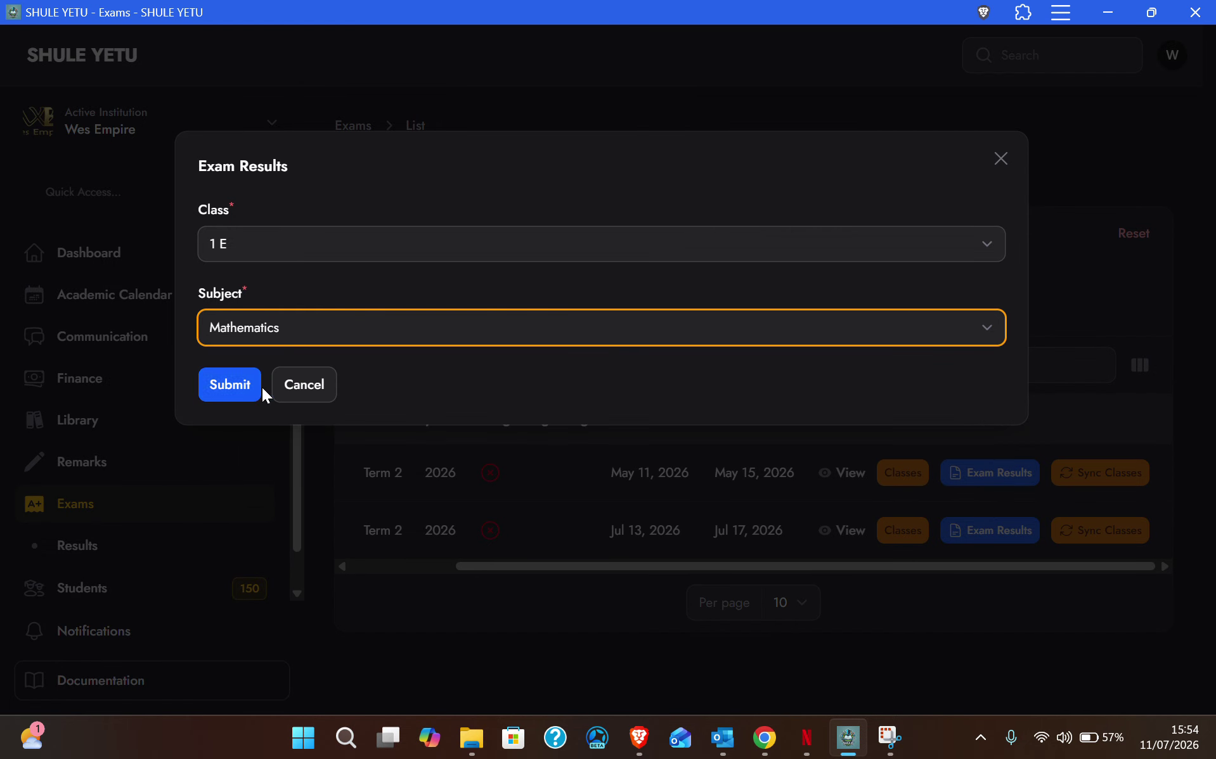
left_click(234, 386)
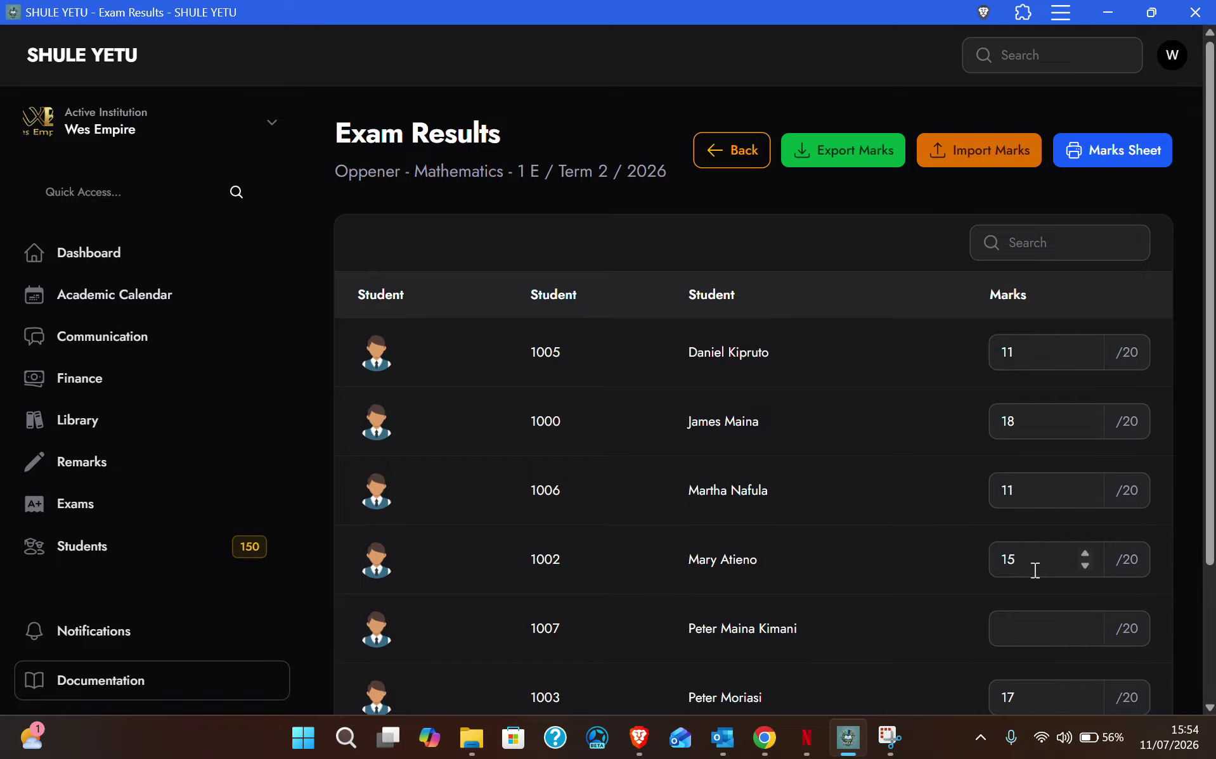
Step: Review the marks table showing every mark out of 20, then return to Exams
scroll(977, 386, "down", 1)
scroll(979, 399, "down", 3)
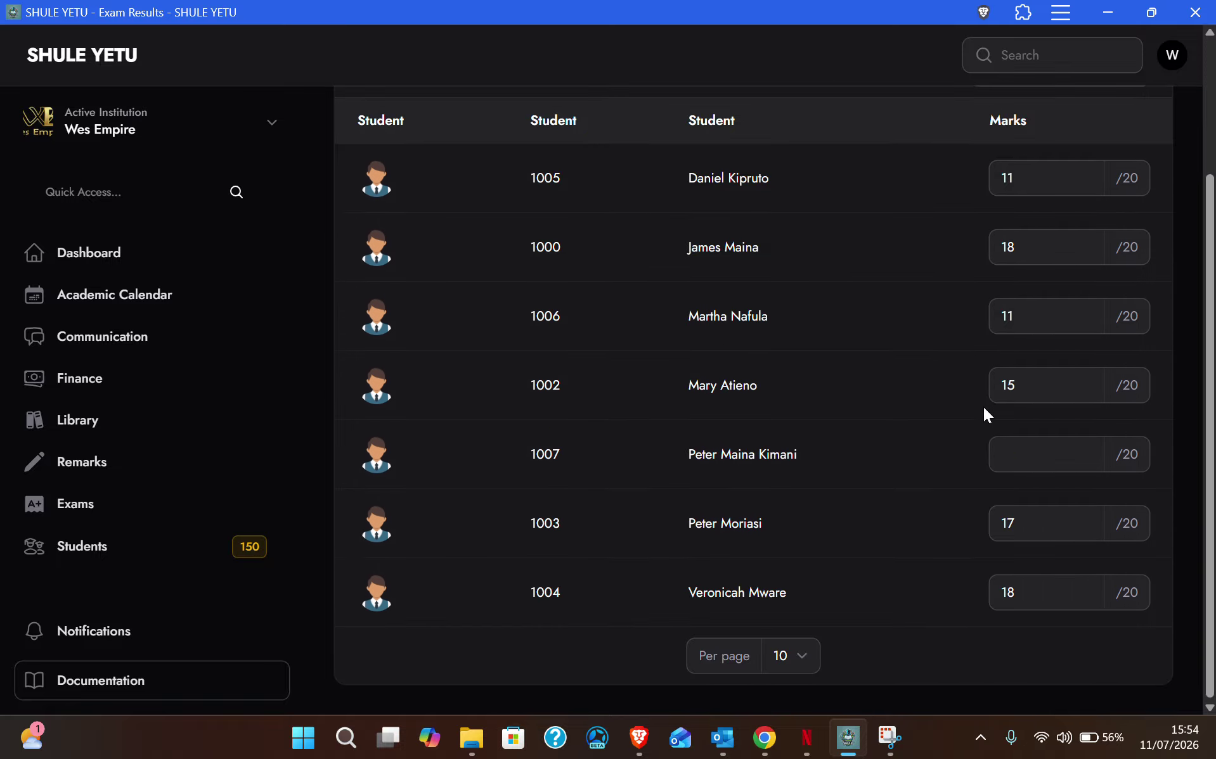
scroll(1022, 574, "up", 3)
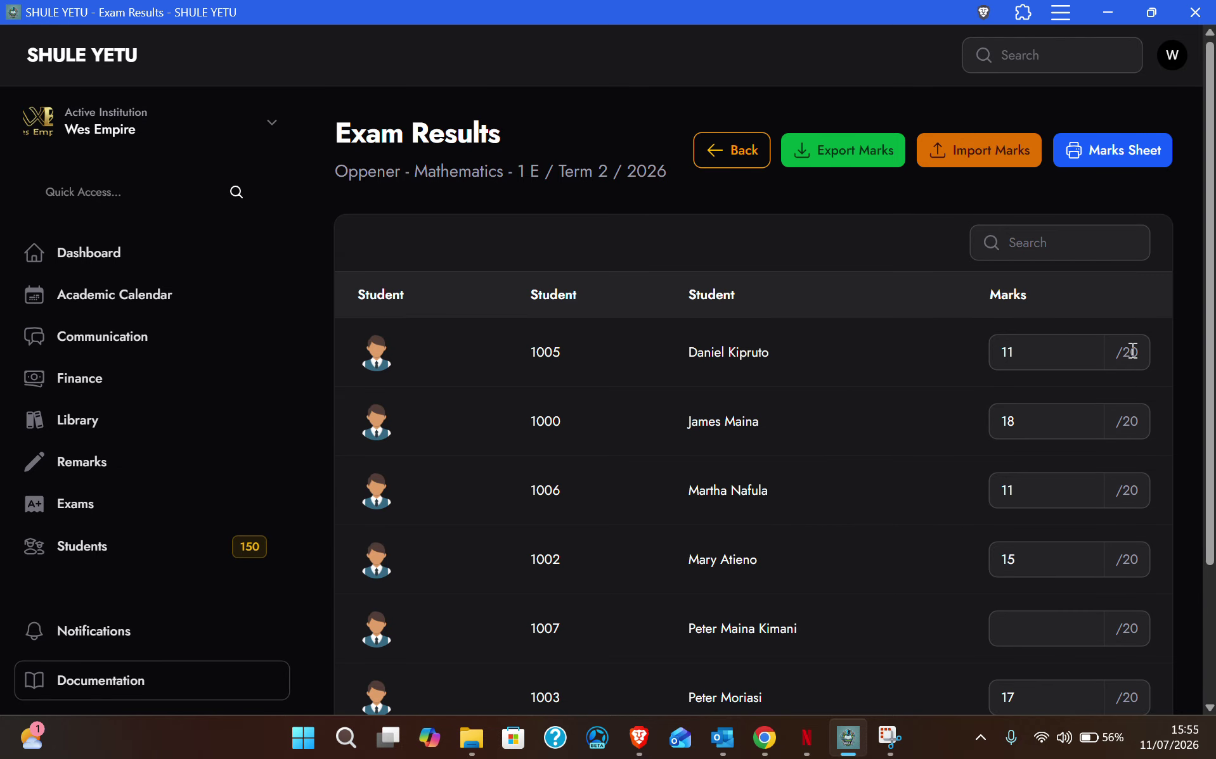
left_click_drag(1112, 352, 1154, 361)
left_click_drag(1118, 427, 1140, 428)
left_click_drag(1115, 491, 1147, 495)
scroll(1141, 536, "down", 3)
scroll(1137, 539, "up", 3)
left_click(745, 162)
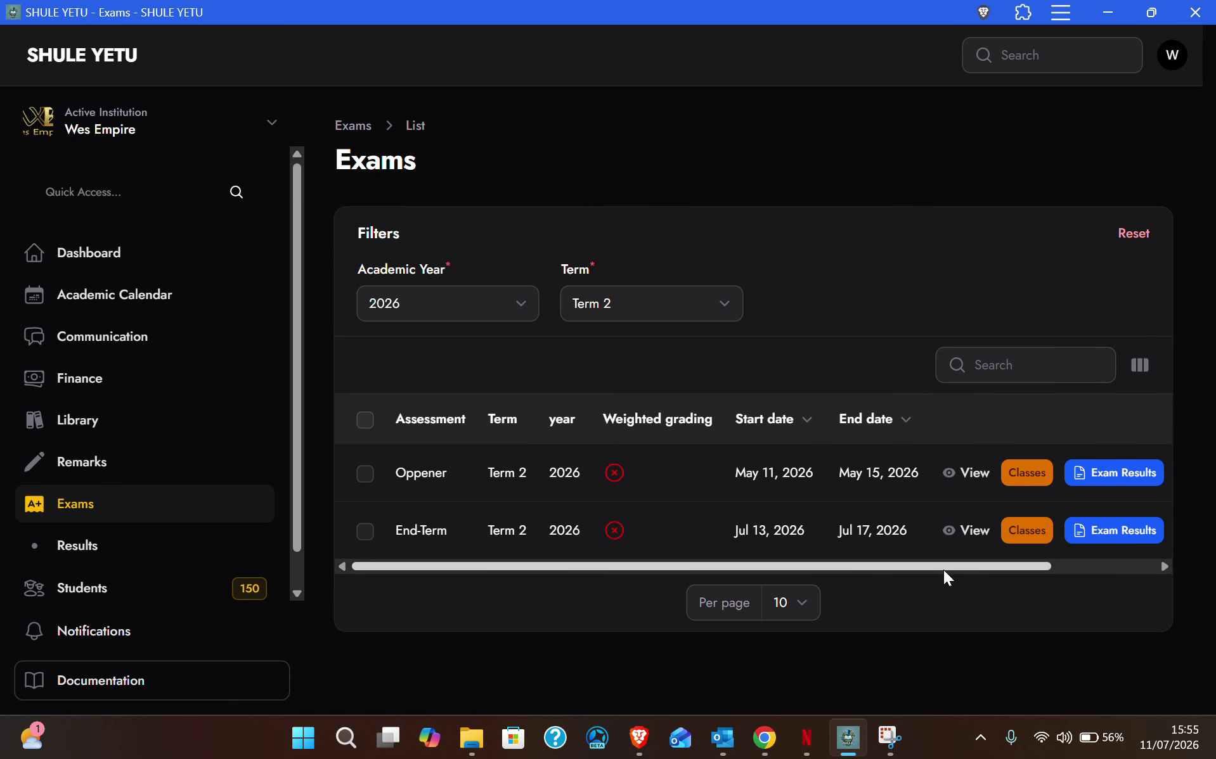
Step: Open the End-Term exam's classes, then class 1 E's subjects and its Mathematics results
scroll(991, 565, "right", 3)
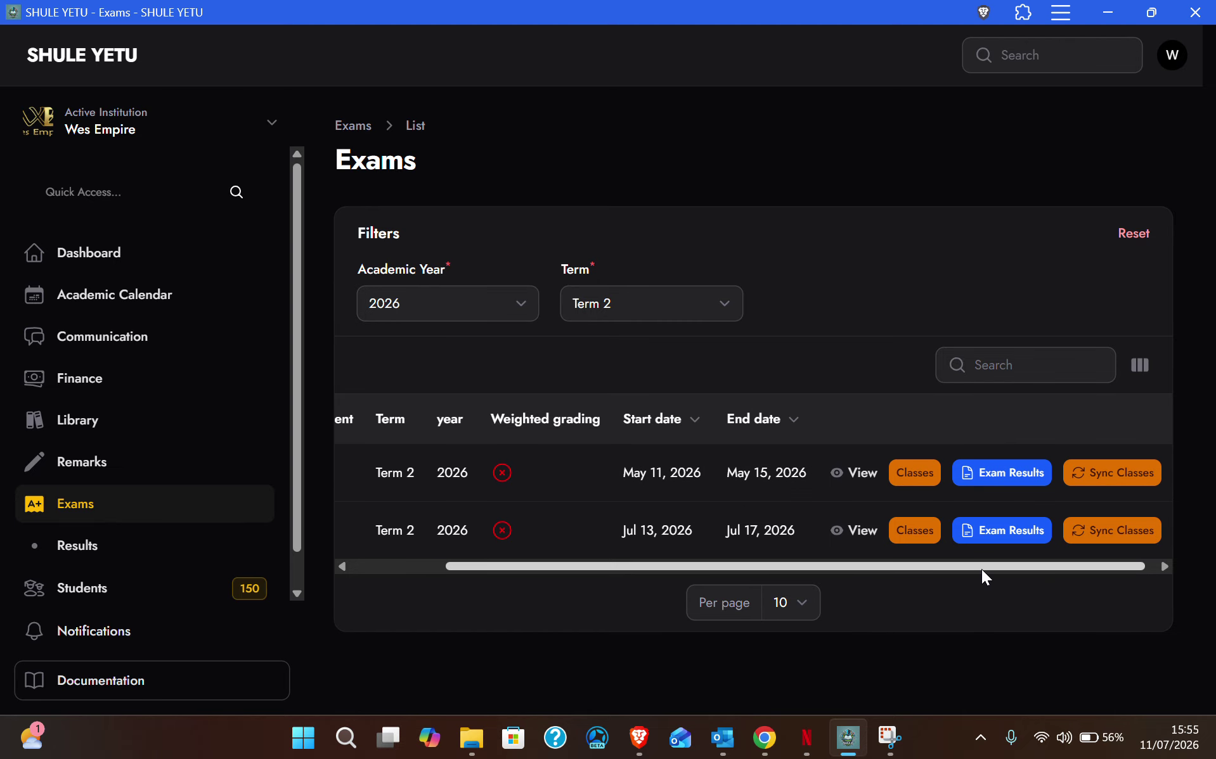
left_click_drag(981, 568, 907, 568)
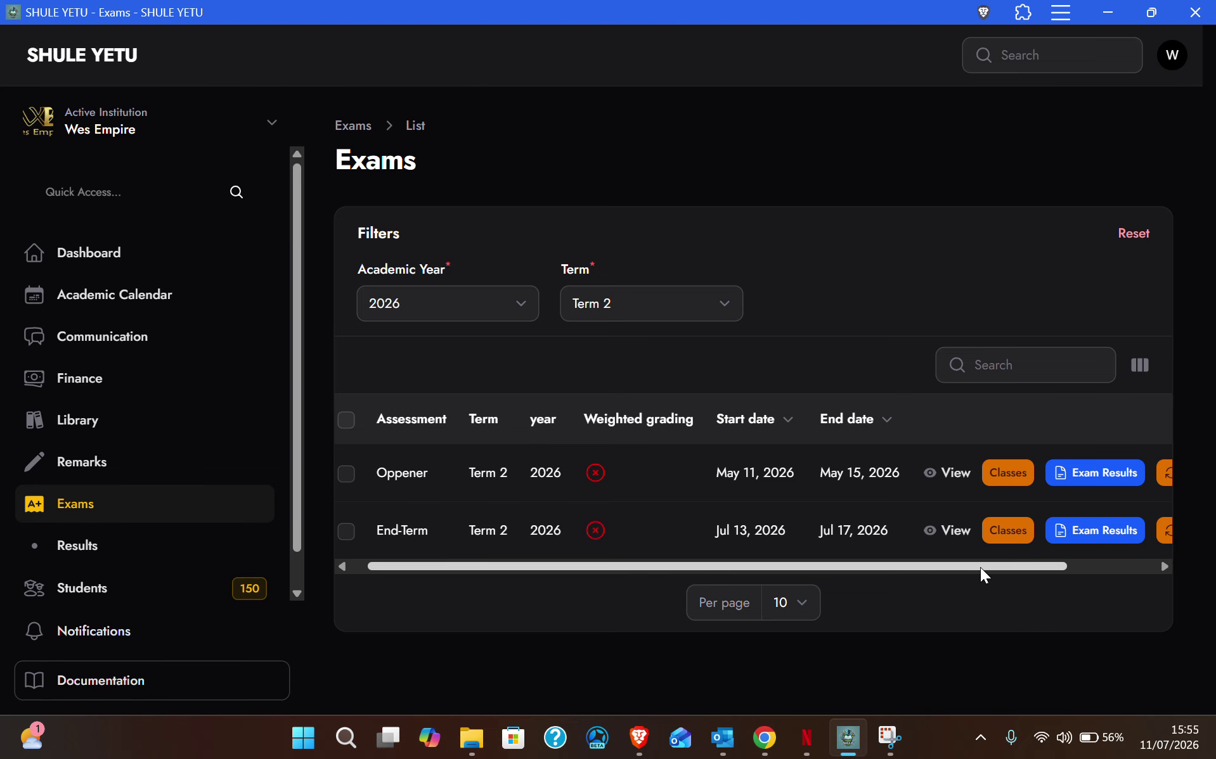
left_click(1009, 532)
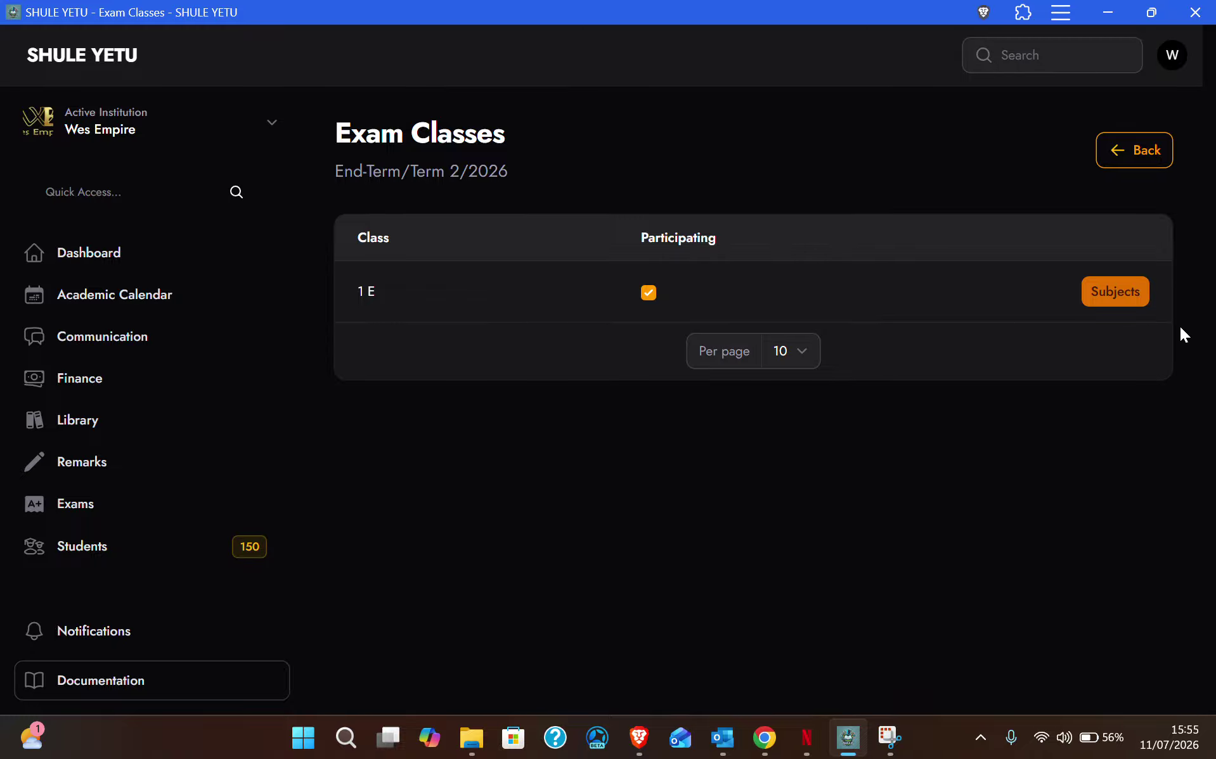
left_click(1134, 304)
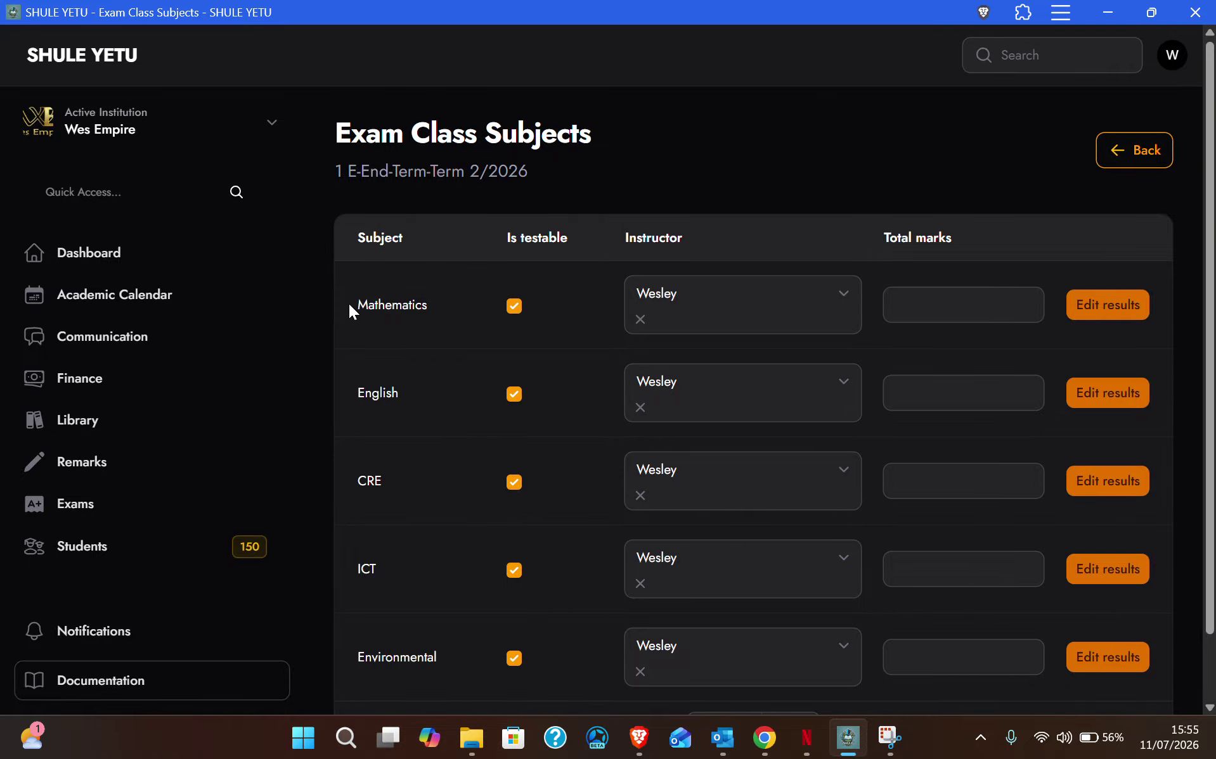
scroll(435, 668, "down", 2)
scroll(515, 322, "up", 2)
left_click(1129, 306)
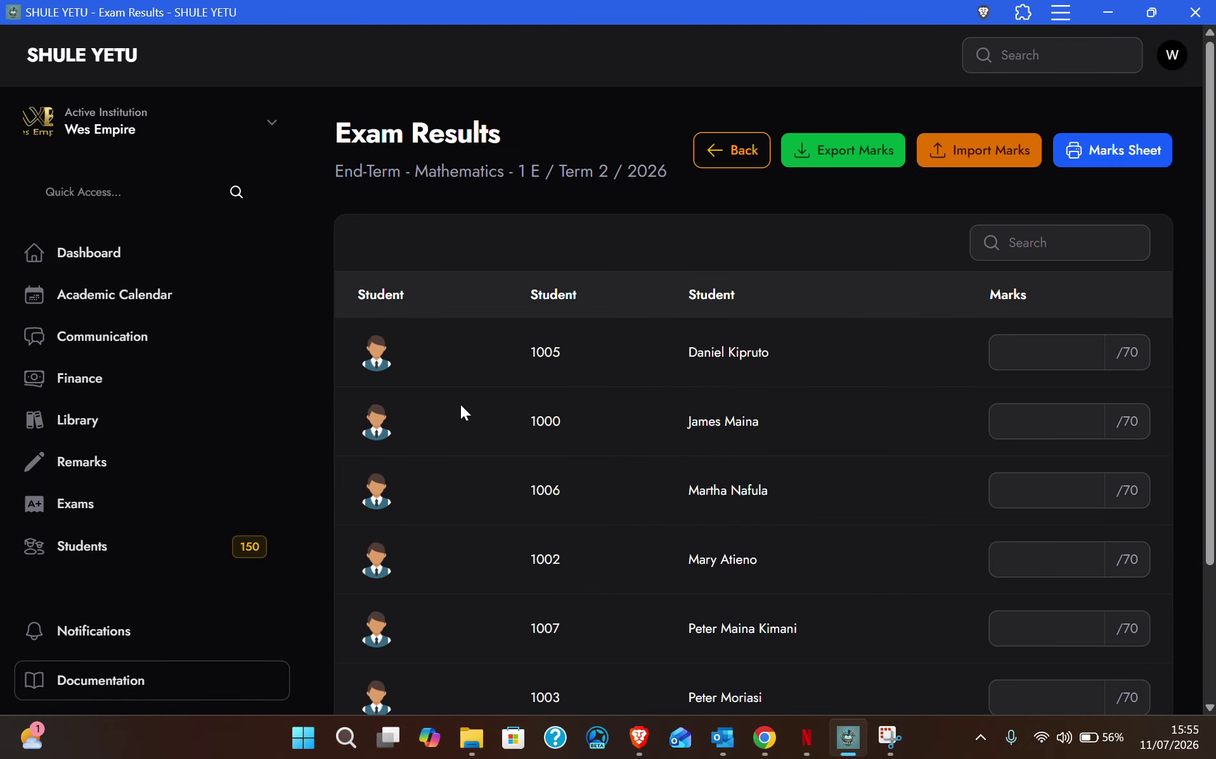
Step: Enter Mathematics marks 50, 67, 56 and 75 for the first four students
scroll(529, 356, "down", 2)
scroll(529, 355, "up", 2)
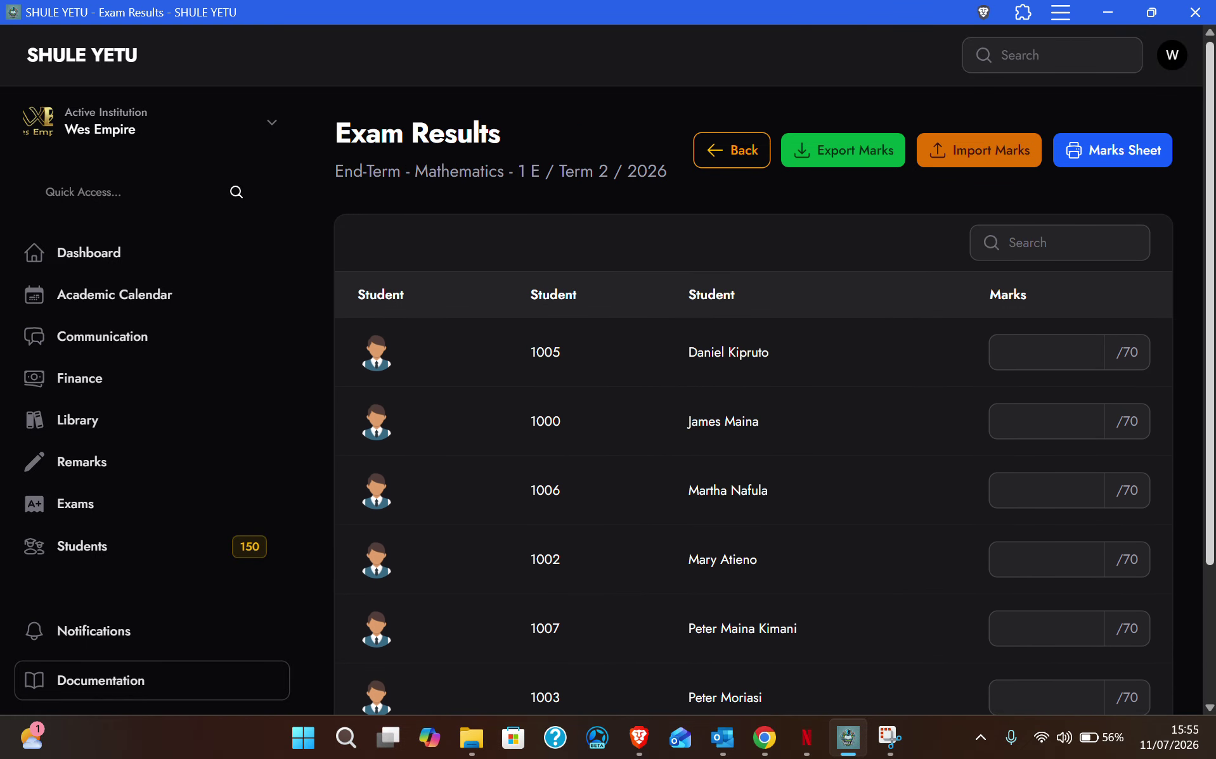
left_click(1043, 345)
type("50")
left_click(1066, 420)
type("6")
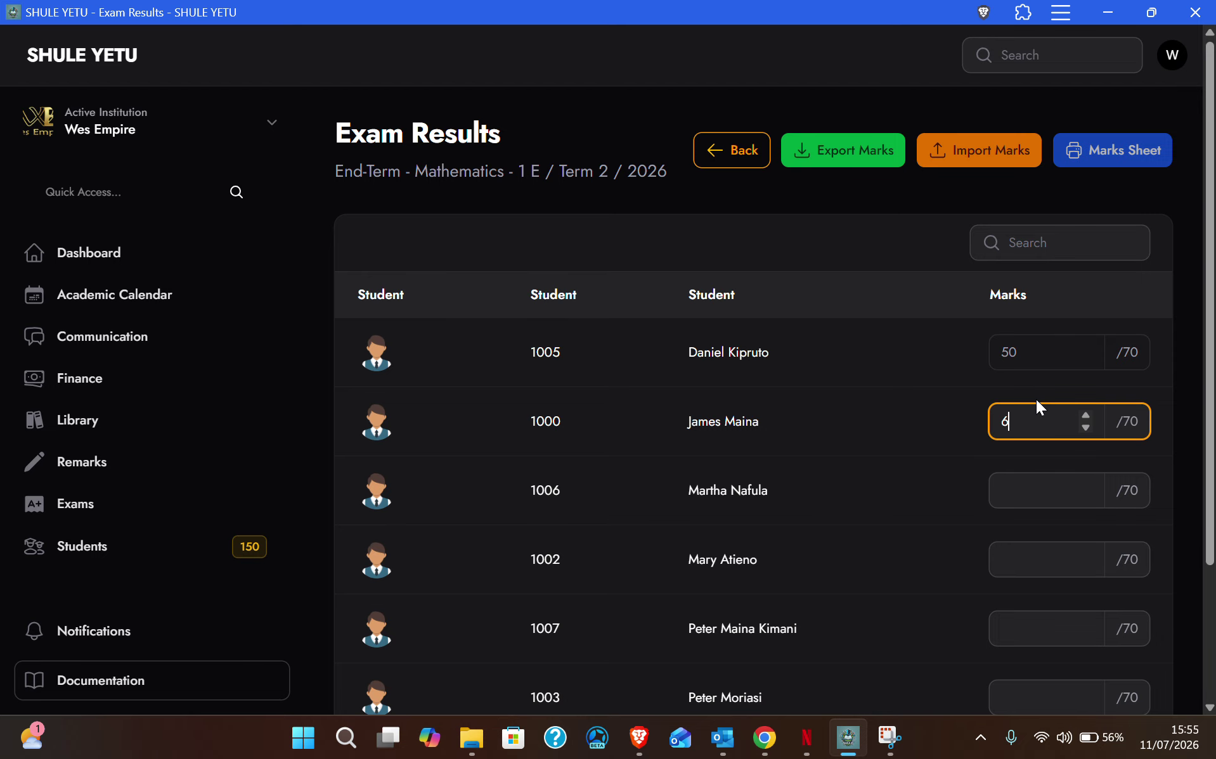
type("7")
left_click(1048, 498)
type("56")
left_click(1038, 559)
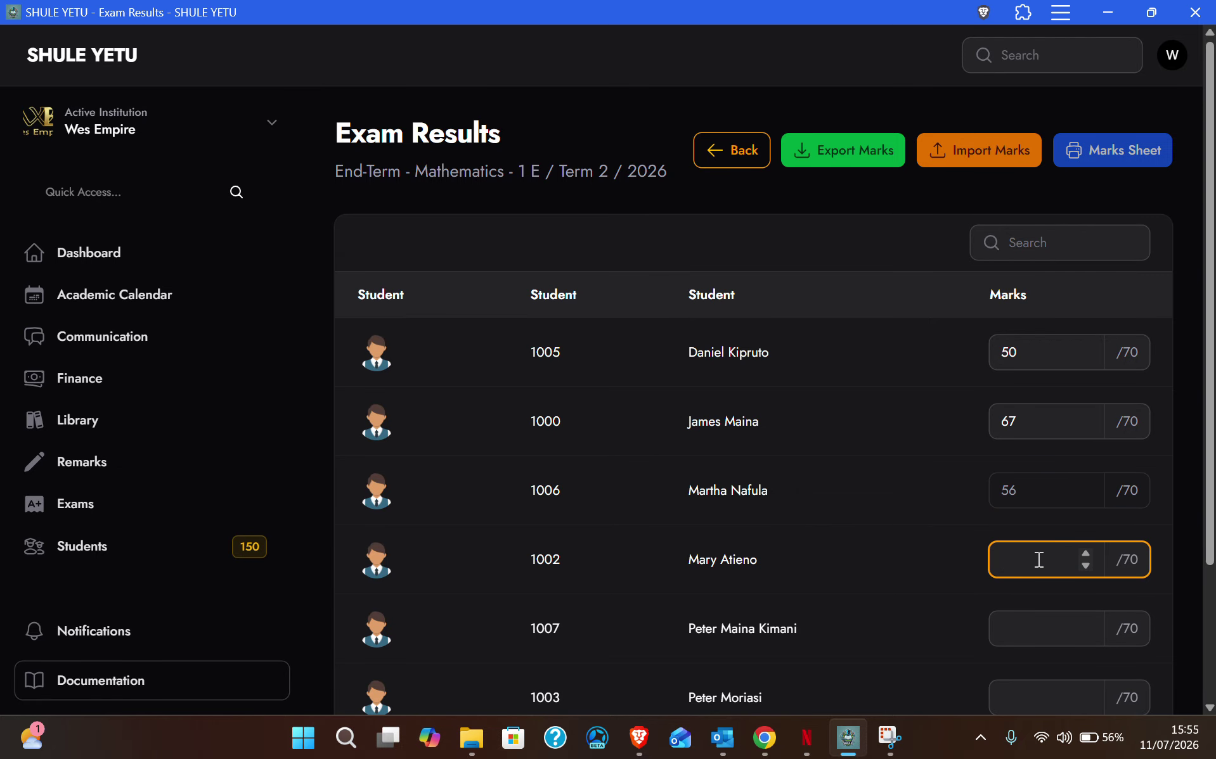
type("75")
left_click(1031, 624)
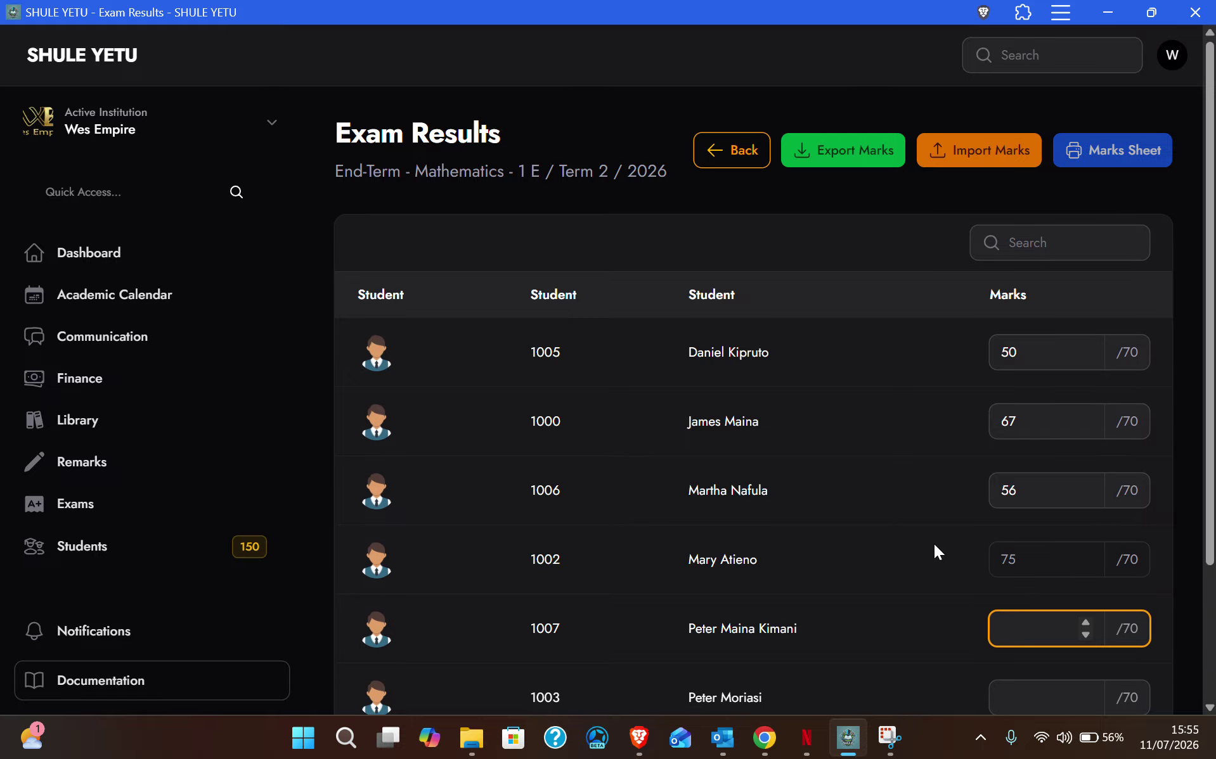
Step: Correct the fourth mark to 56 and fifth to 67, then enter 56 and 67 for the last two
scroll(935, 545, "down", 3)
scroll(963, 532, "up", 1)
left_click(1016, 483)
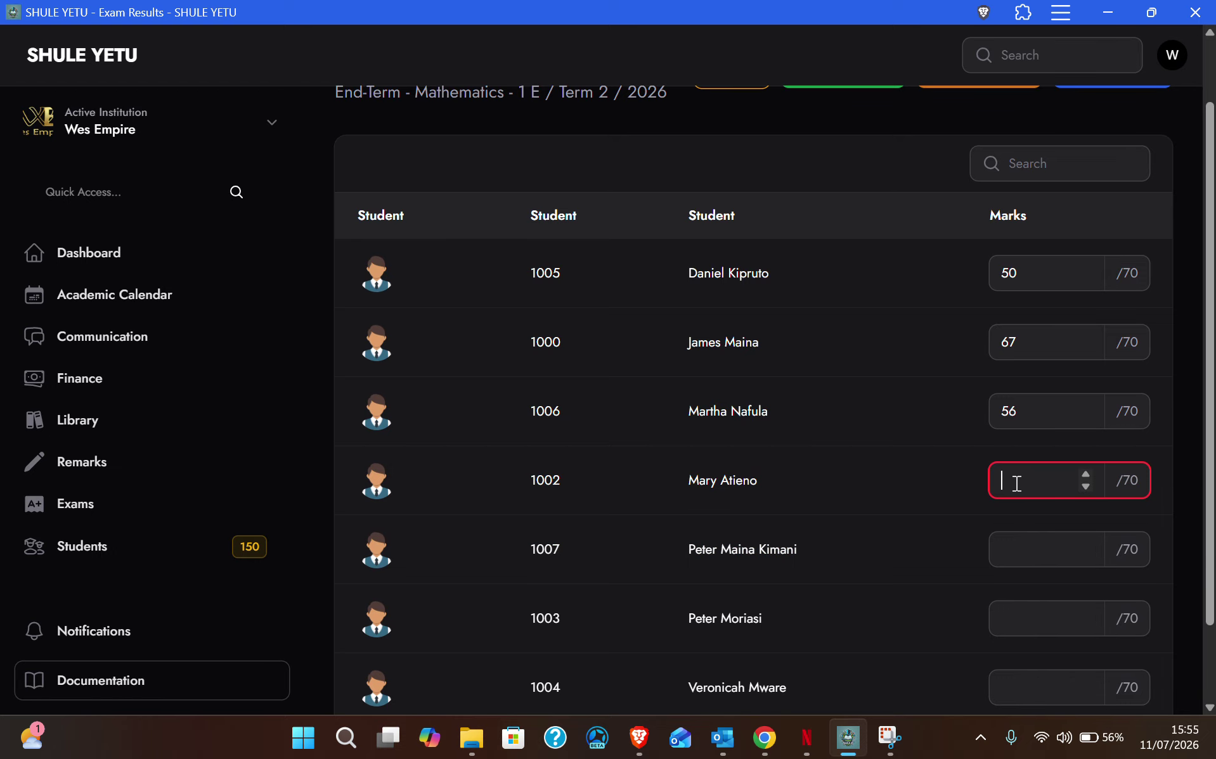
type("56")
left_click(1023, 546)
type("74")
left_click(1022, 611)
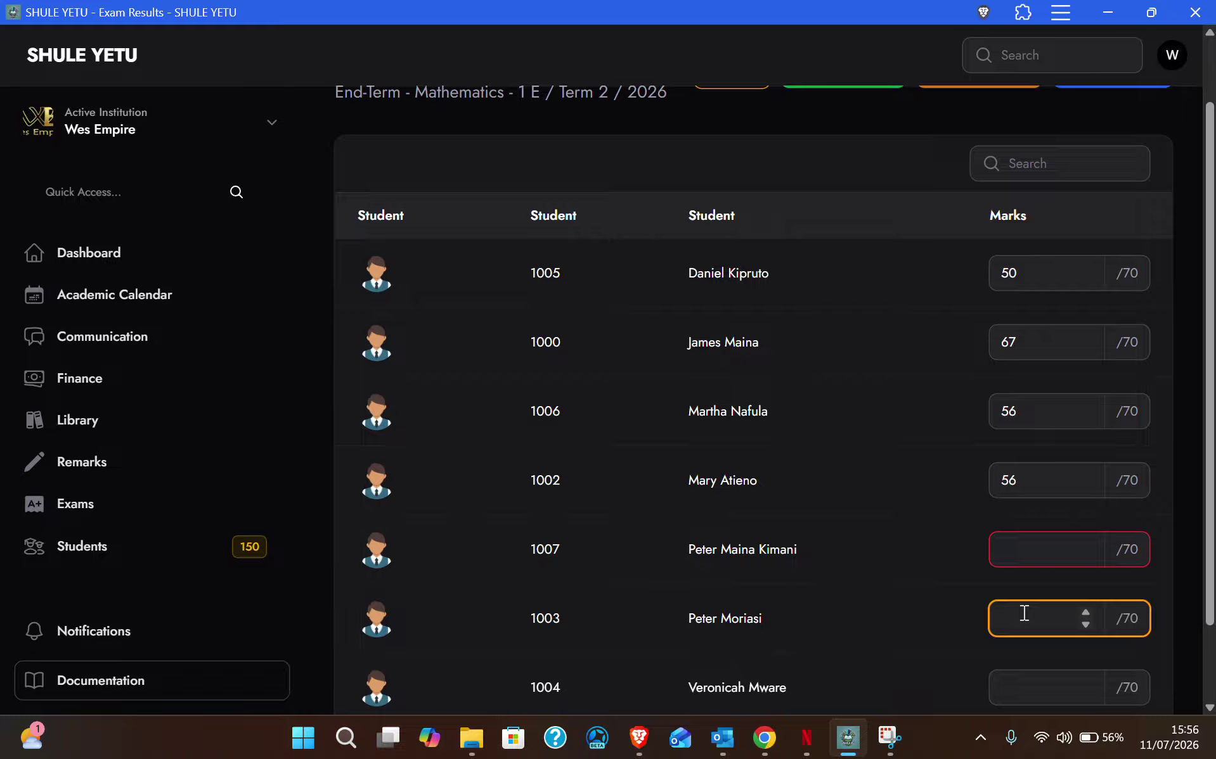
left_click(1040, 545)
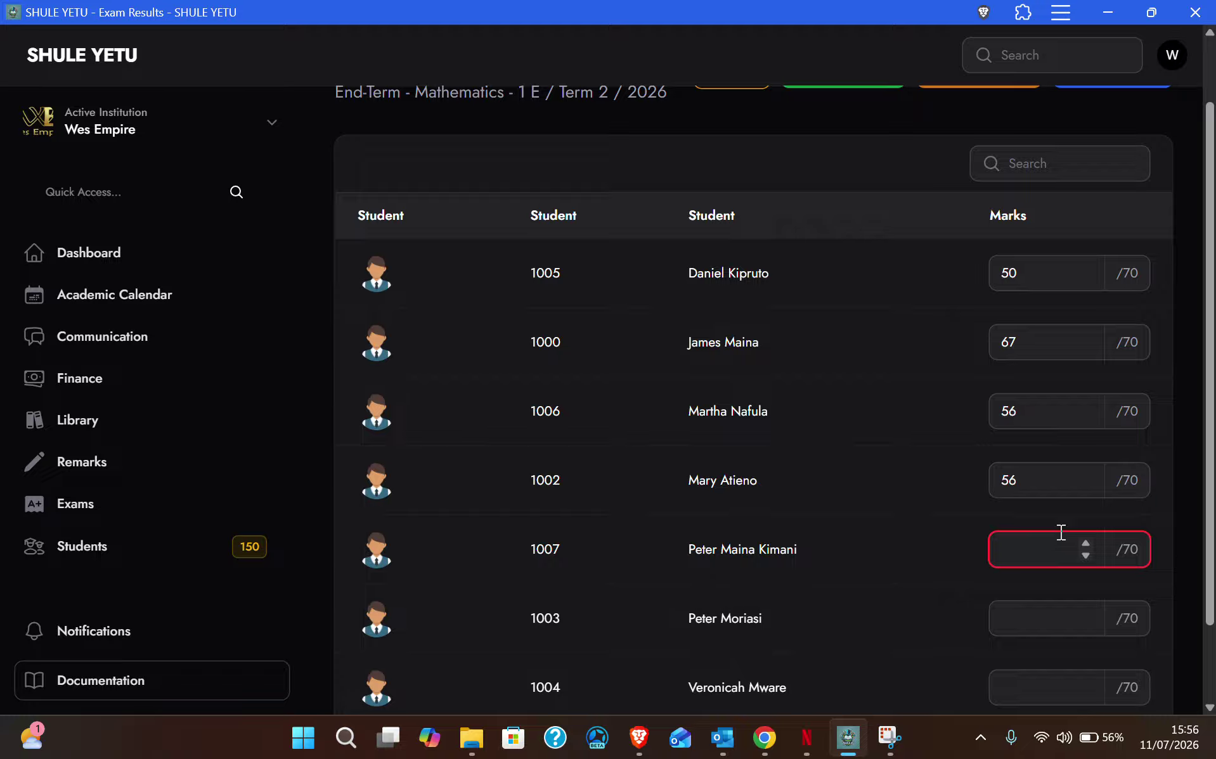
type("67")
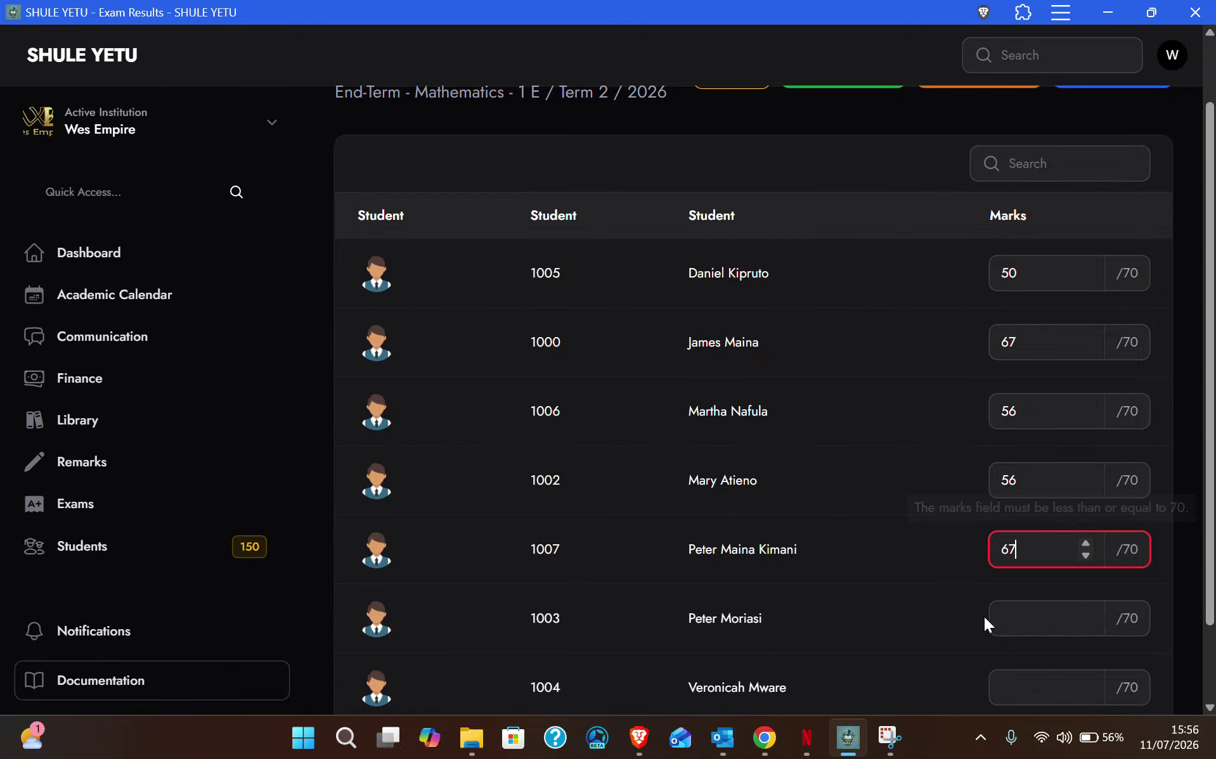
left_click(1047, 613)
type("56")
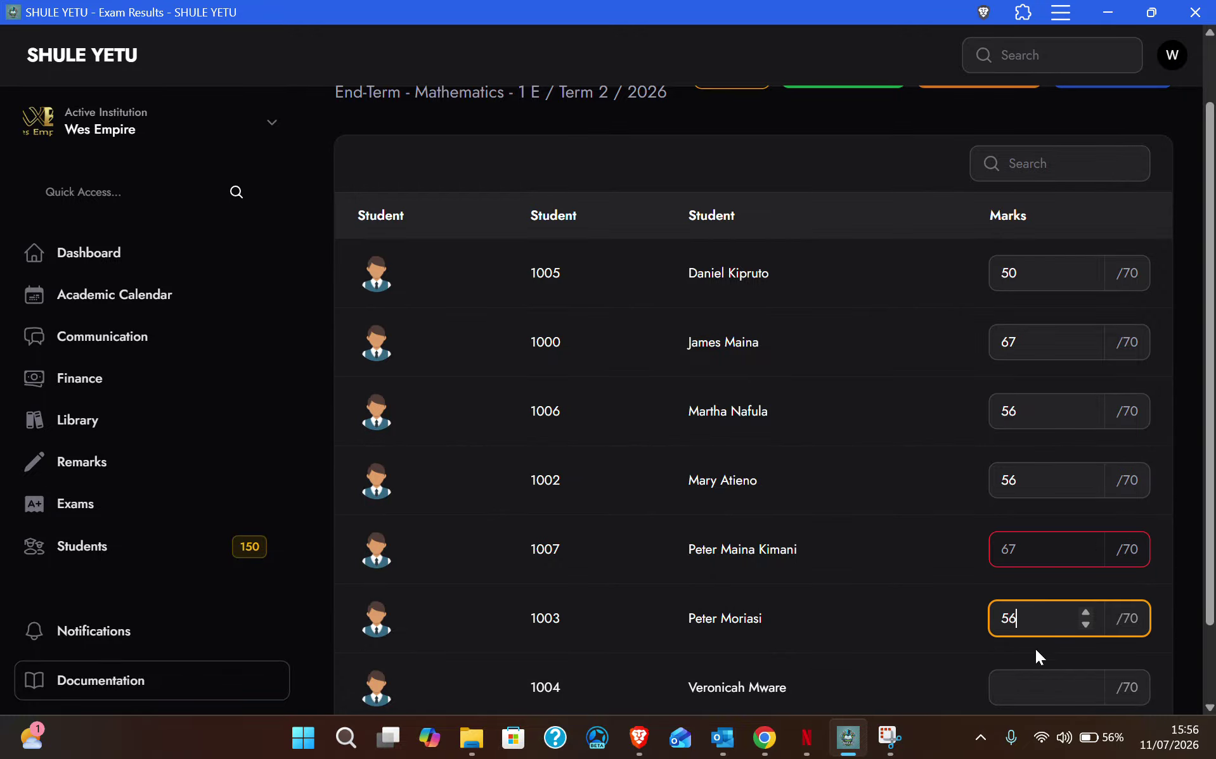
left_click(1035, 685)
type("67")
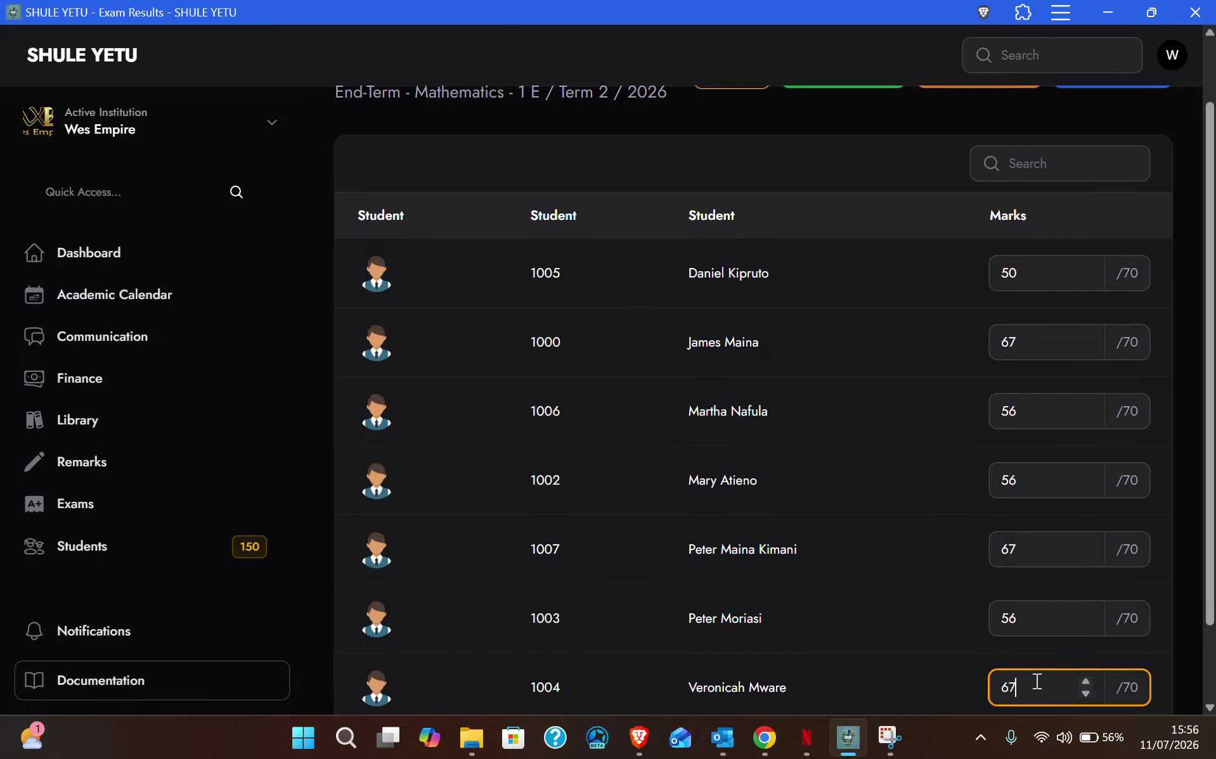
Step: Review all seven Mathematics marks and go back to the subject list
scroll(1194, 602, "down", 2)
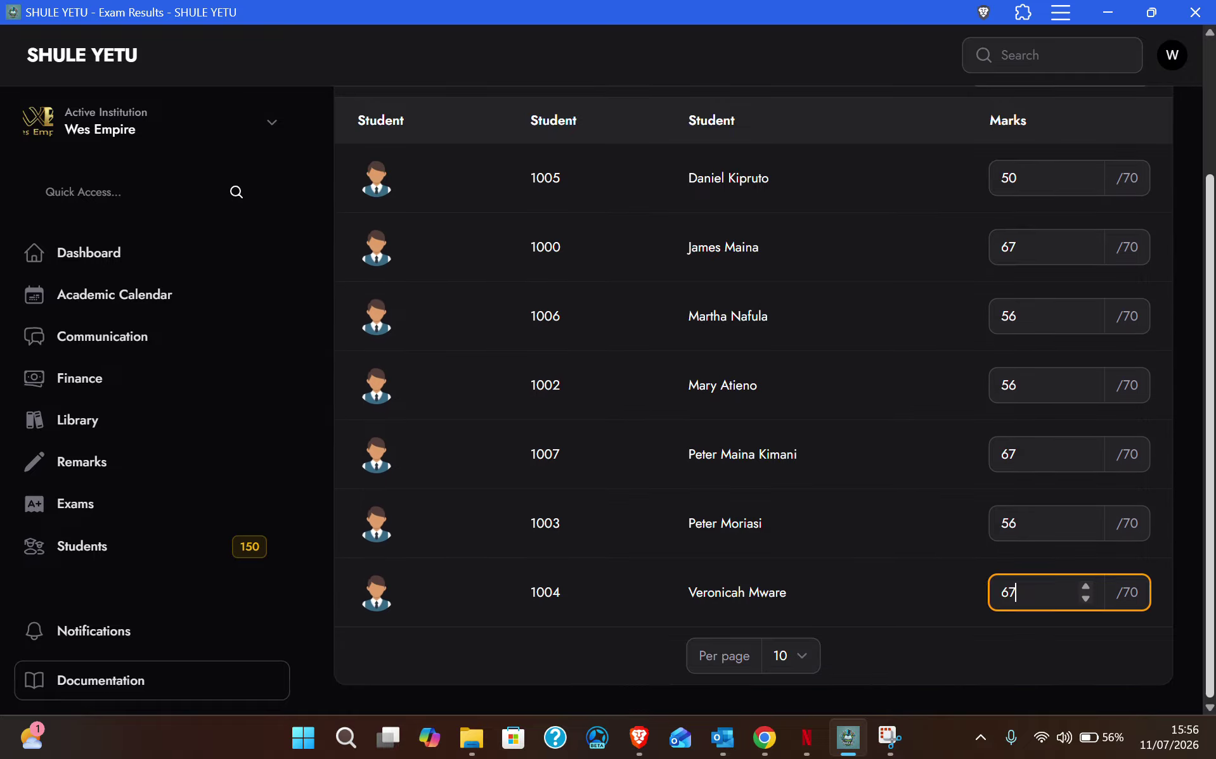
left_click(1016, 644)
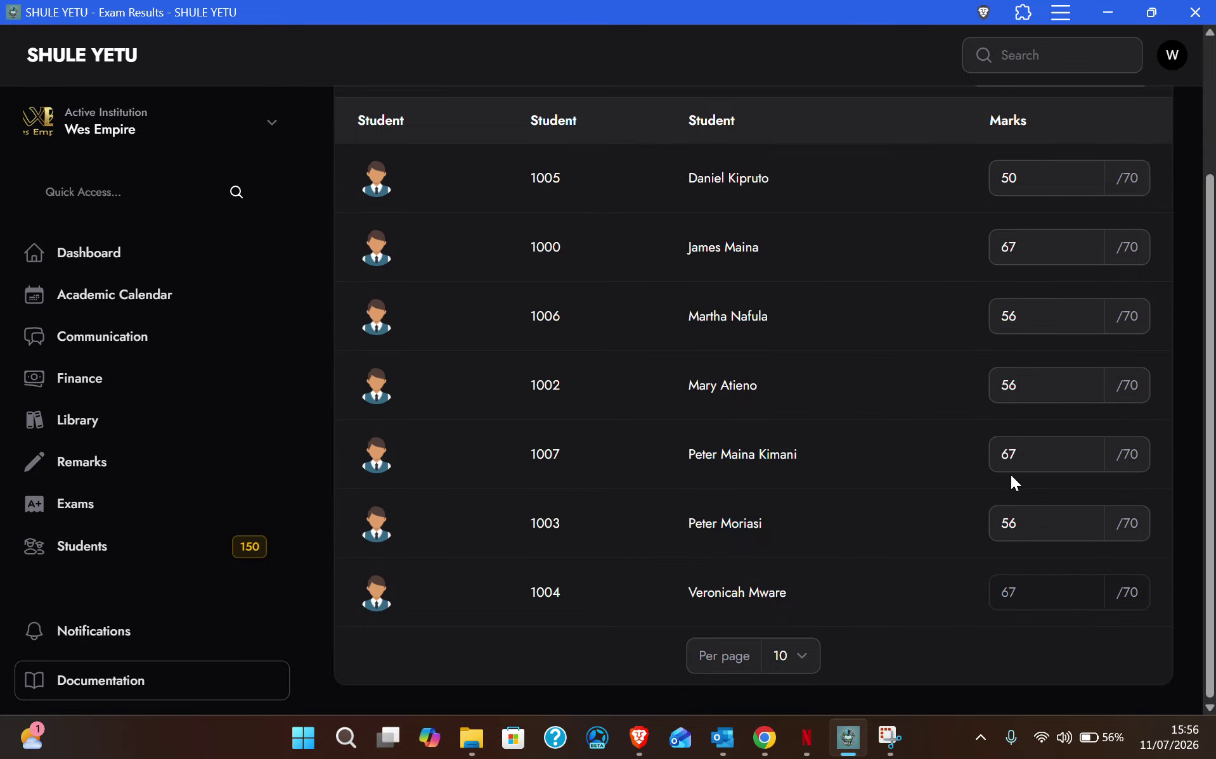
scroll(1012, 482, "up", 3)
scroll(1030, 393, "down", 3)
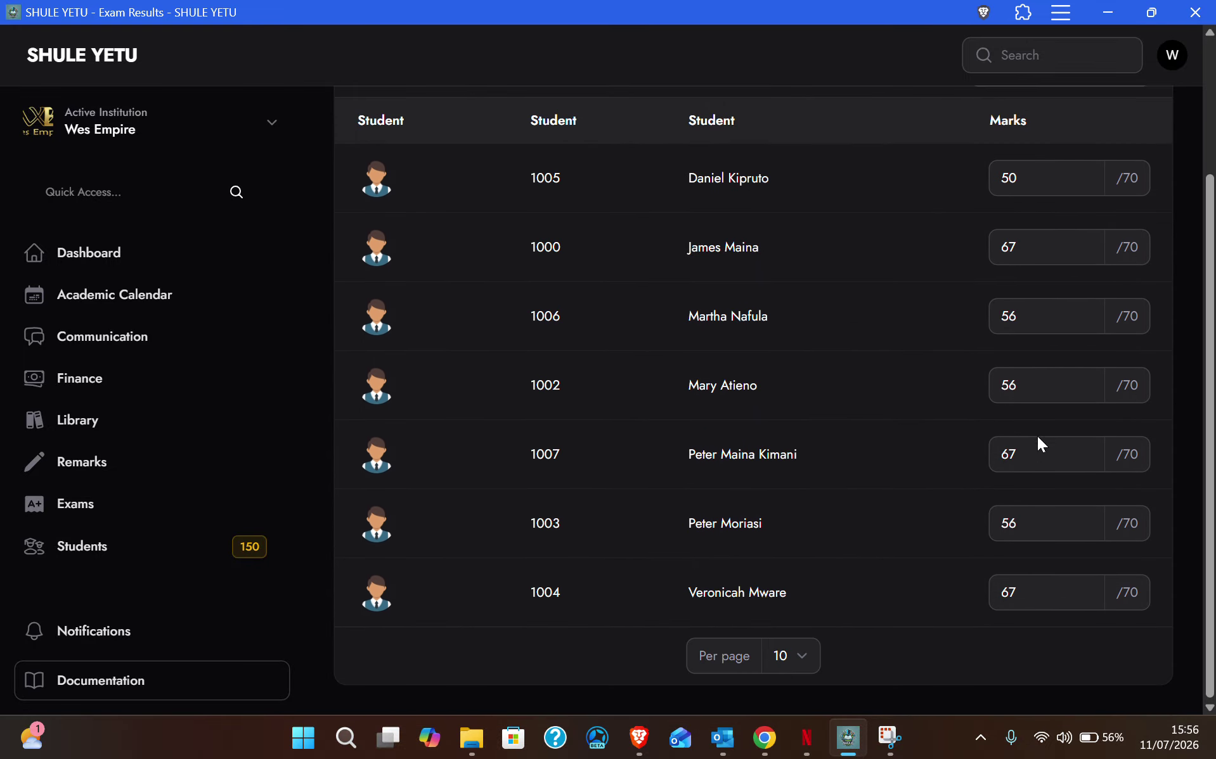
scroll(1037, 442, "up", 3)
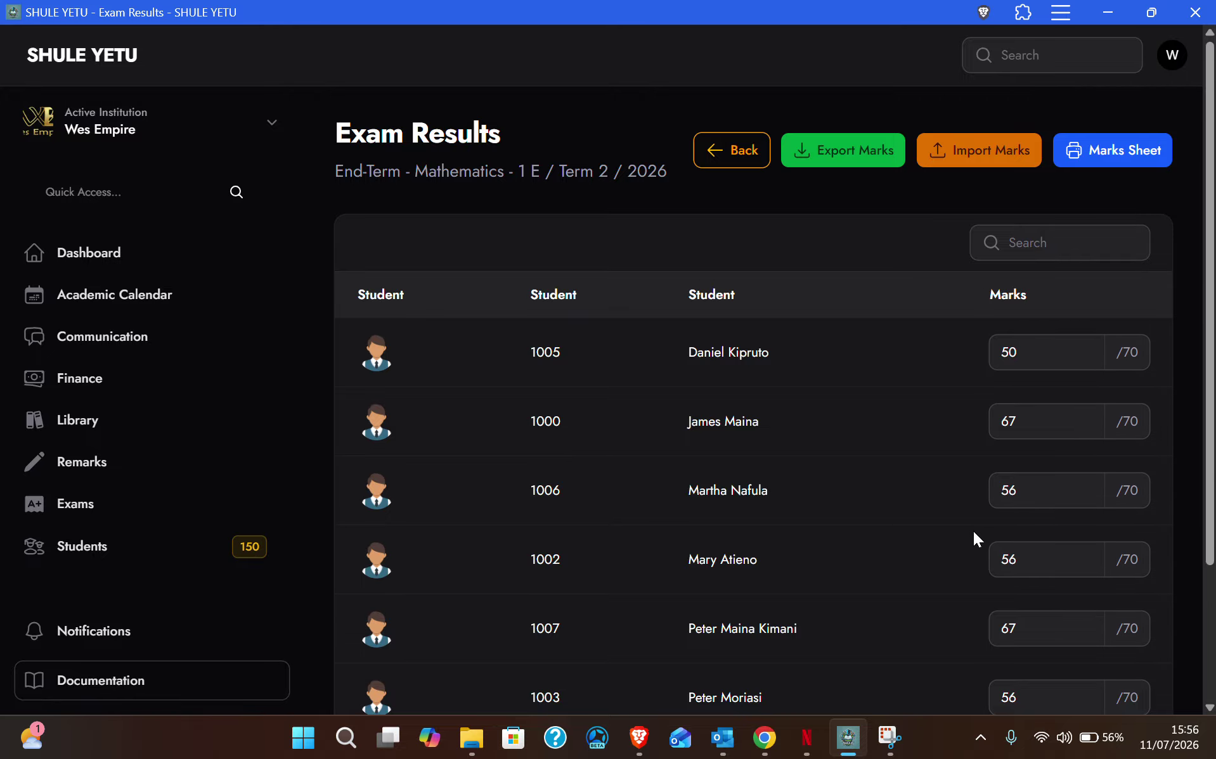
scroll(970, 507, "down", 2)
scroll(960, 459, "up", 2)
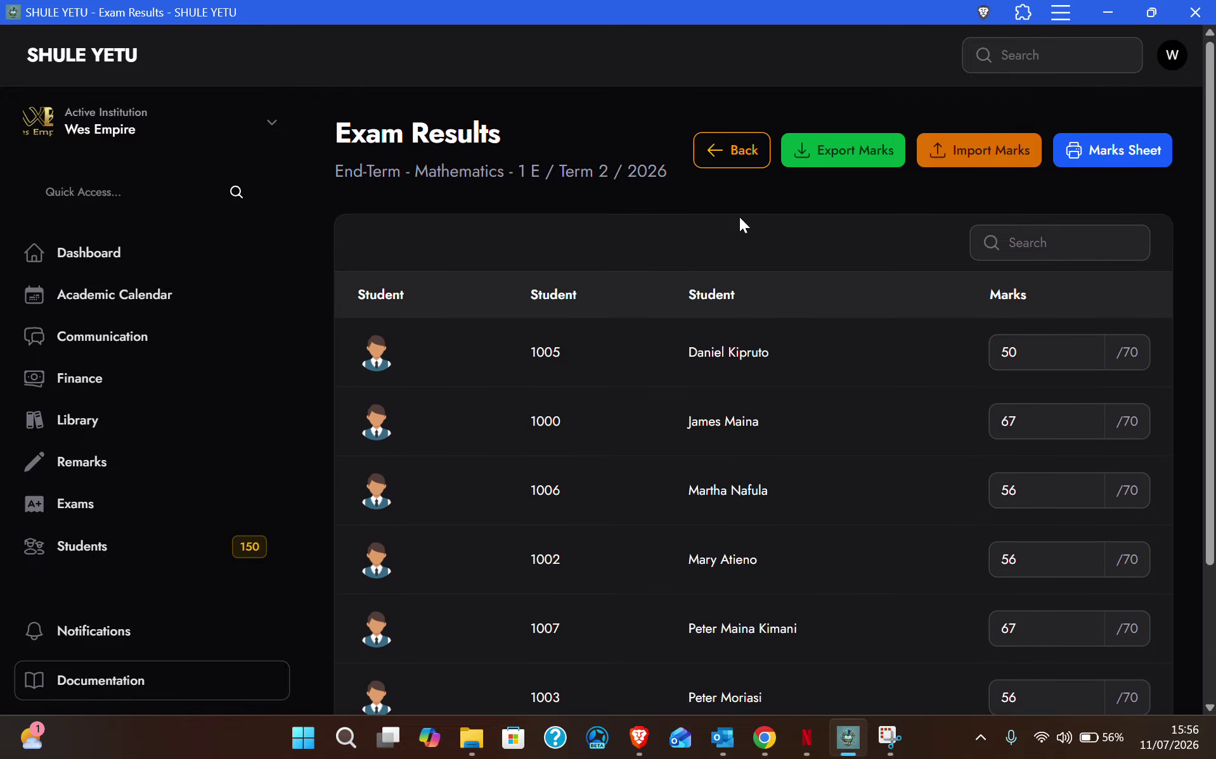
left_click(738, 157)
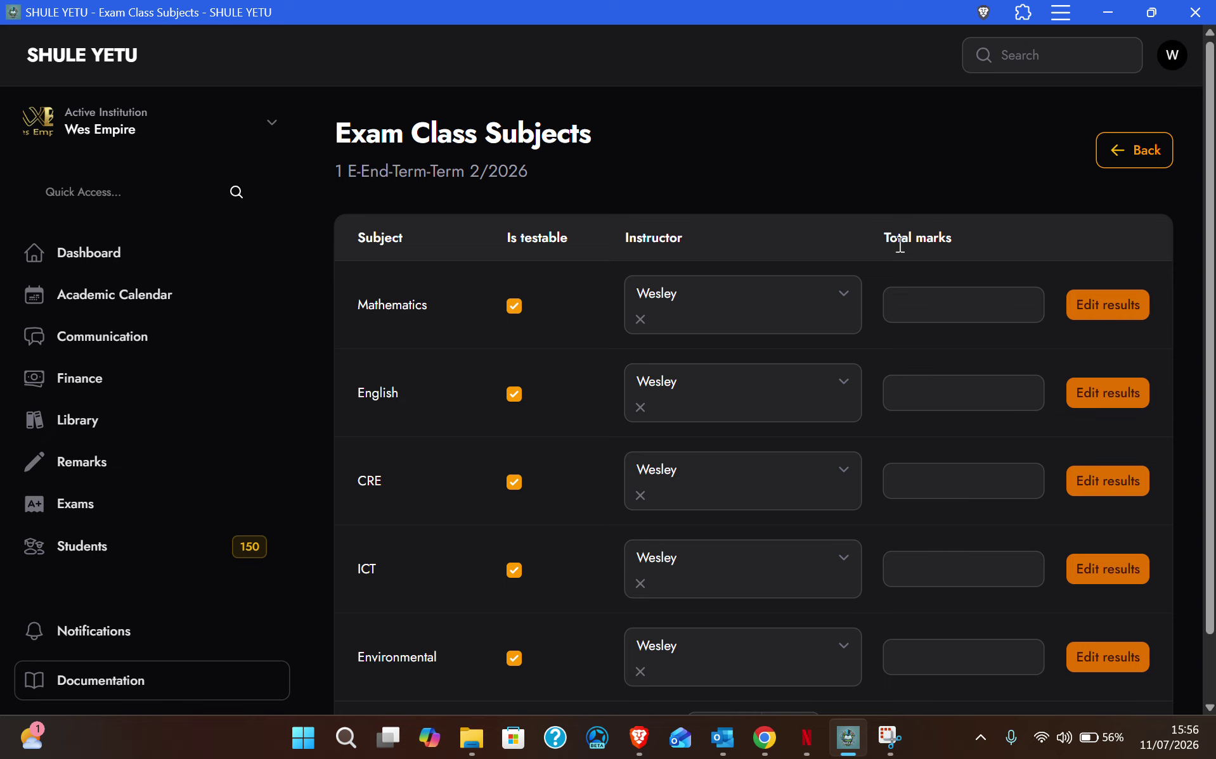
Step: Leave the Mathematics total marks blank and briefly view the English results page
left_click_drag(878, 239, 961, 270)
left_click(925, 301)
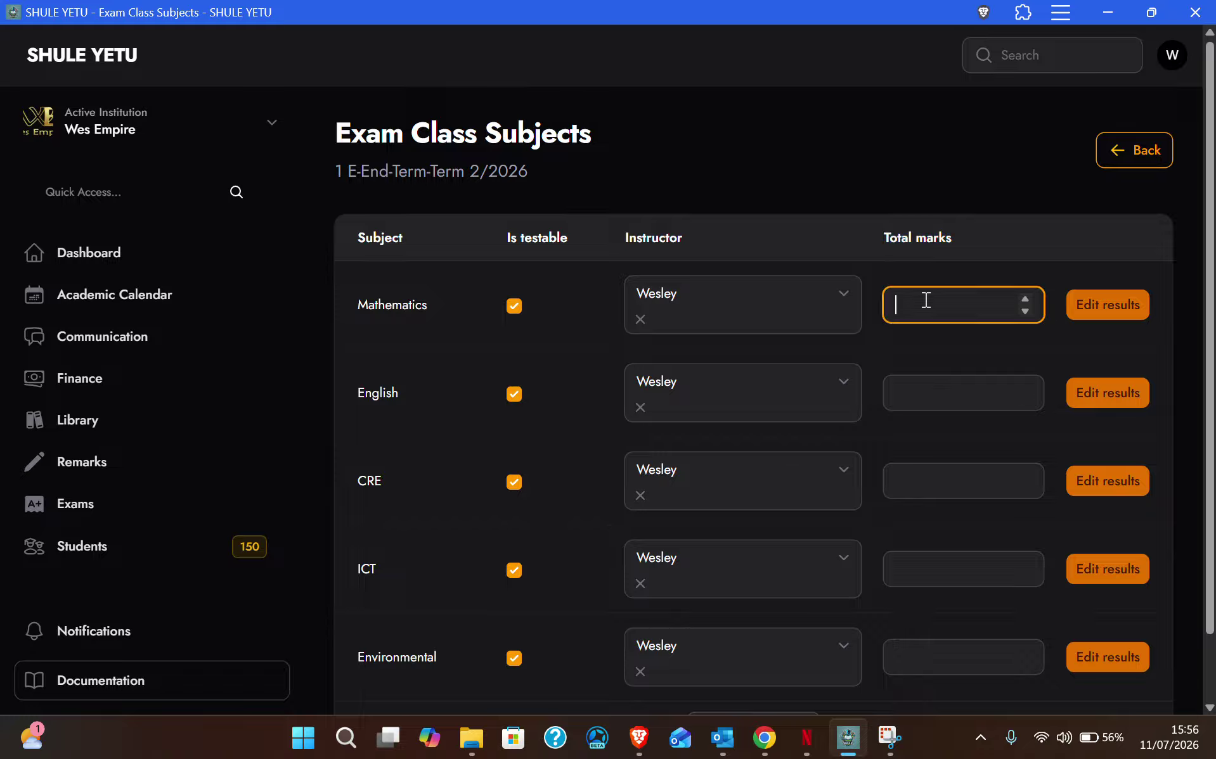
left_click(908, 251)
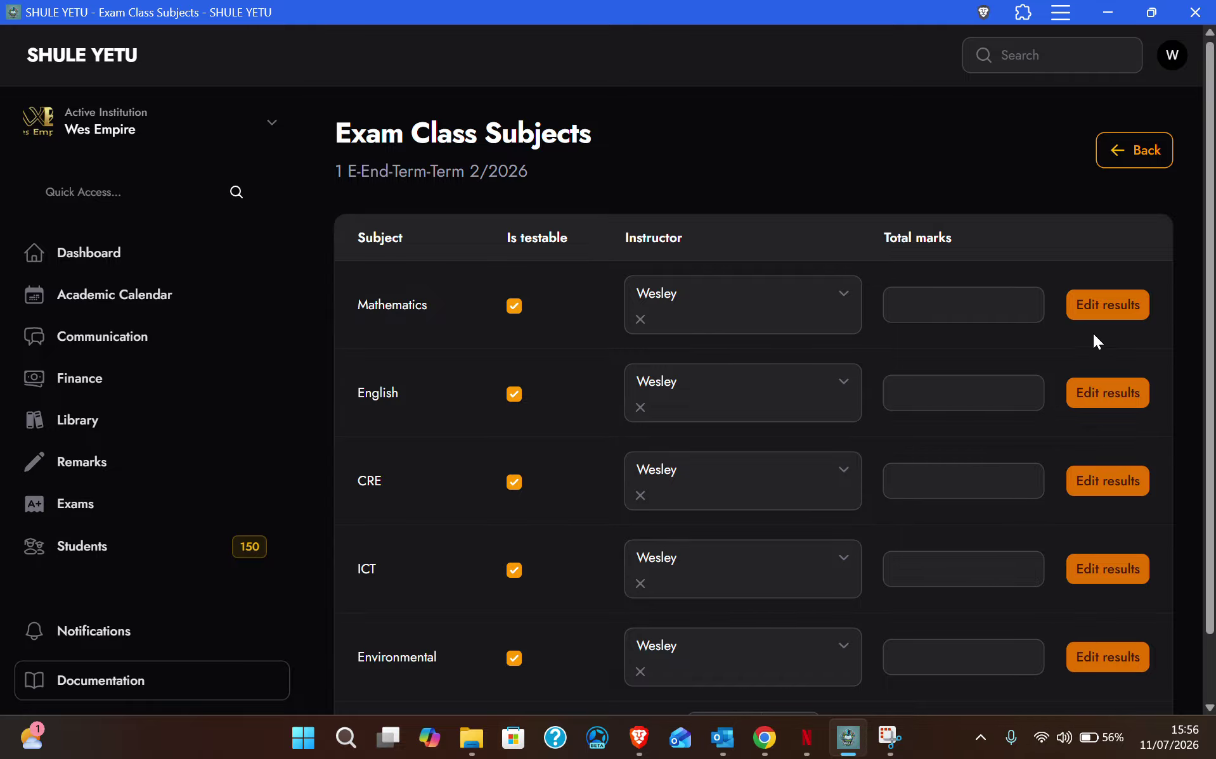
left_click(1103, 408)
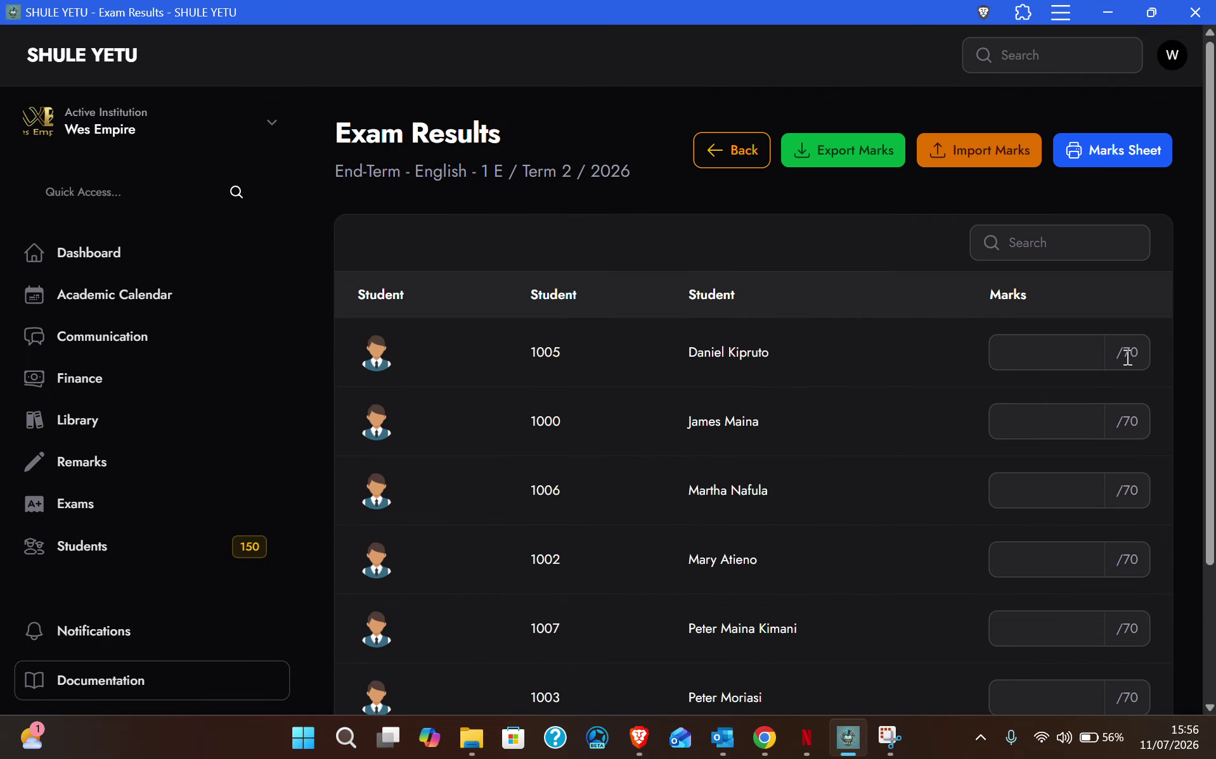
left_click(746, 154)
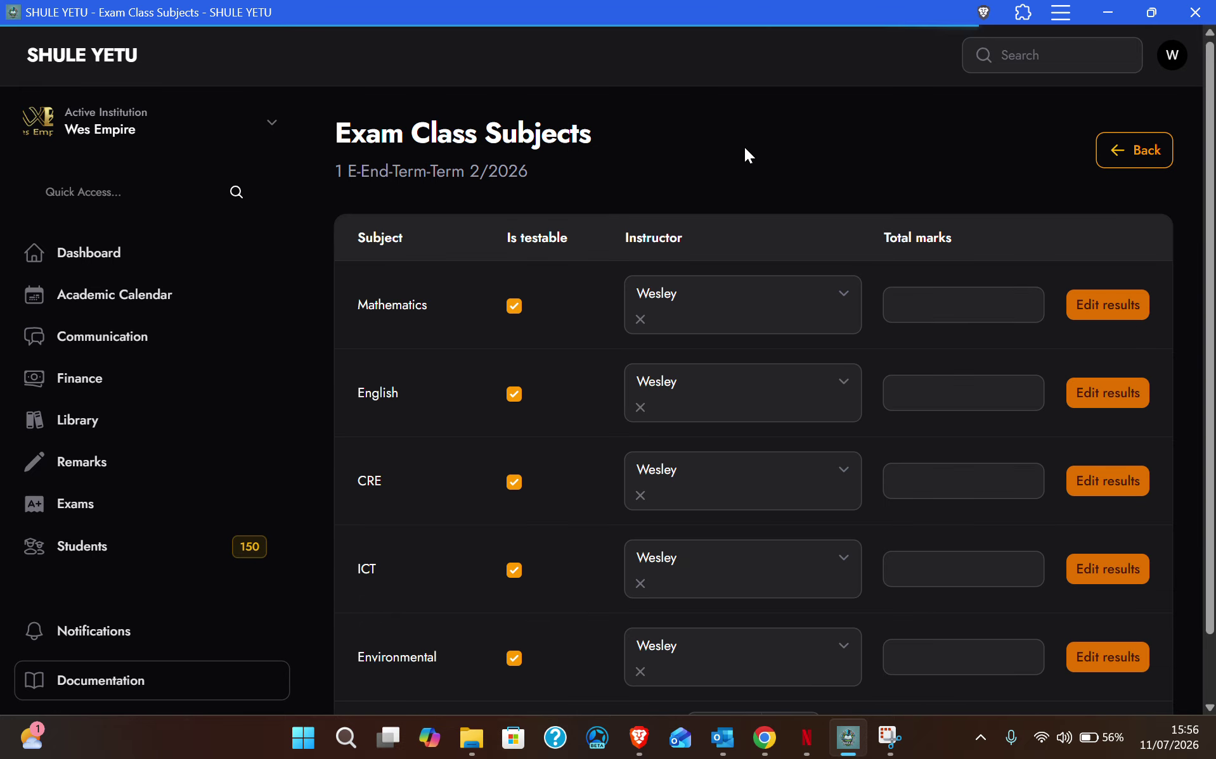
Step: Enter 100 as English's total marks and open English's results
left_click(957, 397)
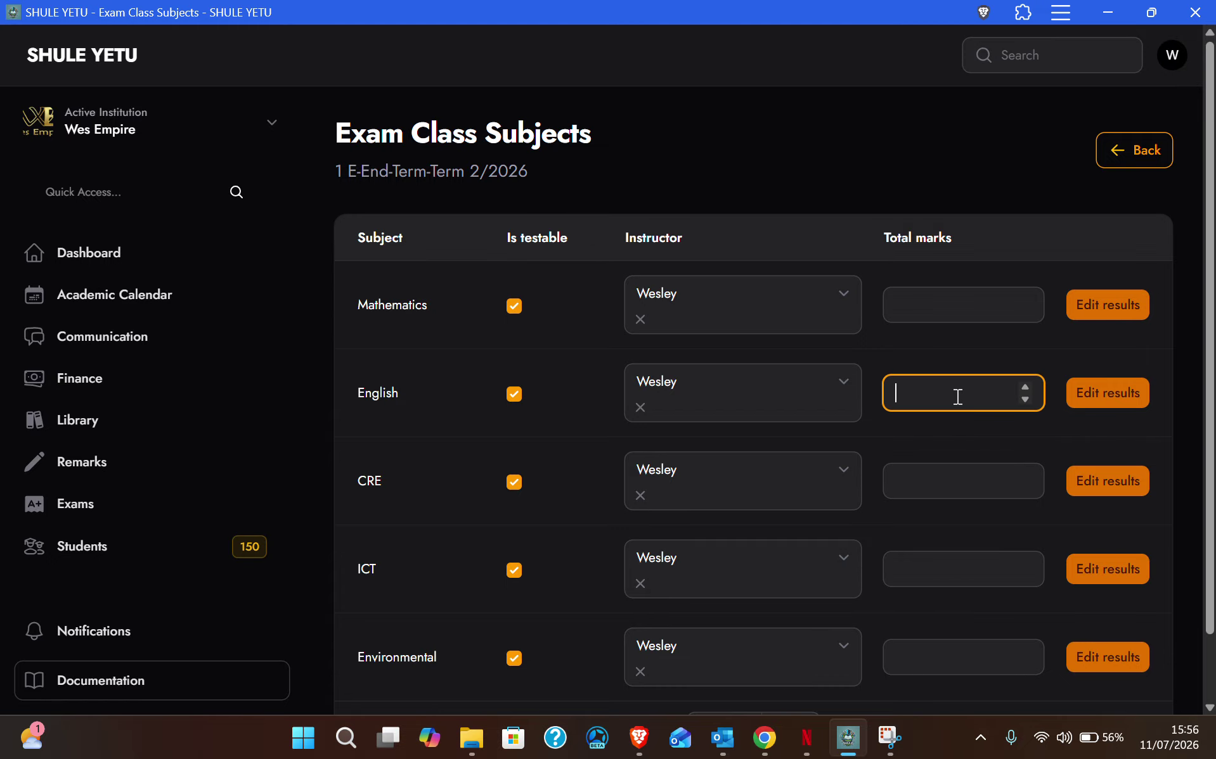
type("100")
left_click(956, 354)
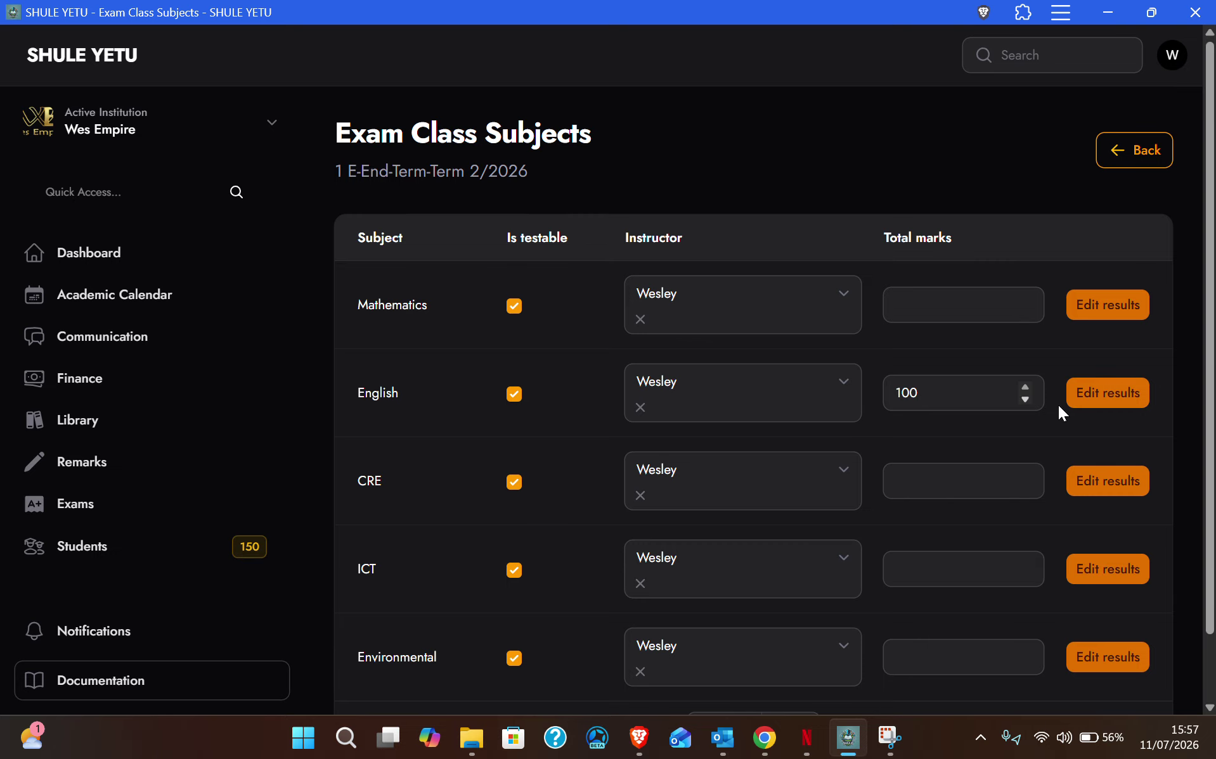
left_click(1109, 406)
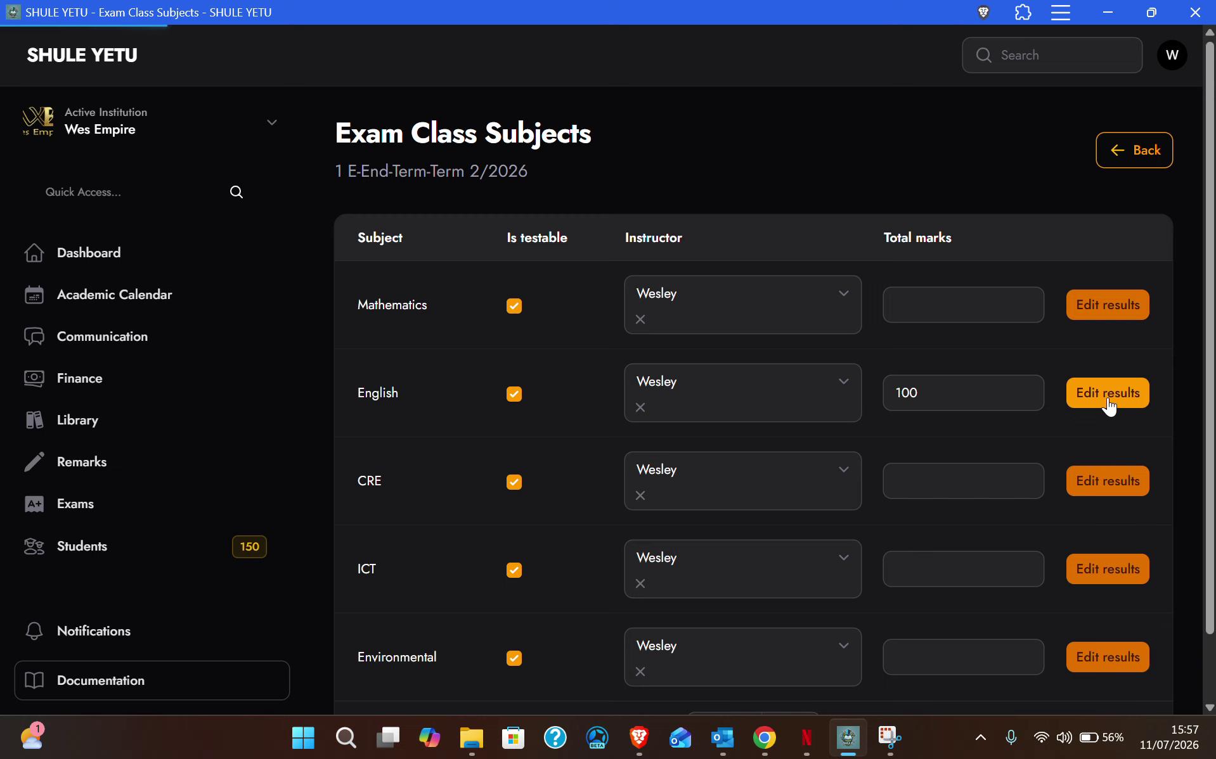
Step: Highlight the Marks fields to point out that marks are now out of 100
triple_click(1118, 352)
left_click_drag(1108, 436, 1141, 421)
left_click_drag(1116, 488, 1147, 493)
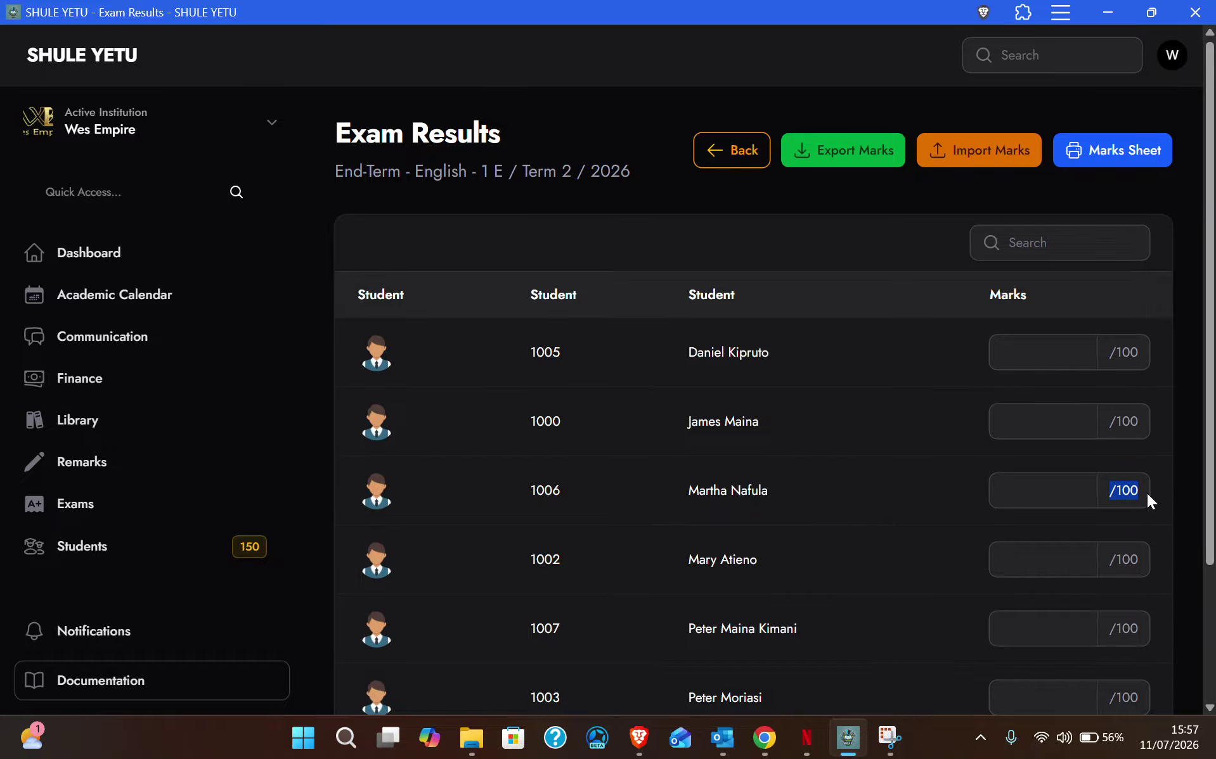
double_click(1129, 559)
Step: Enter English marks 89, 90, 78 and 89 for the first four students
left_click(1043, 352)
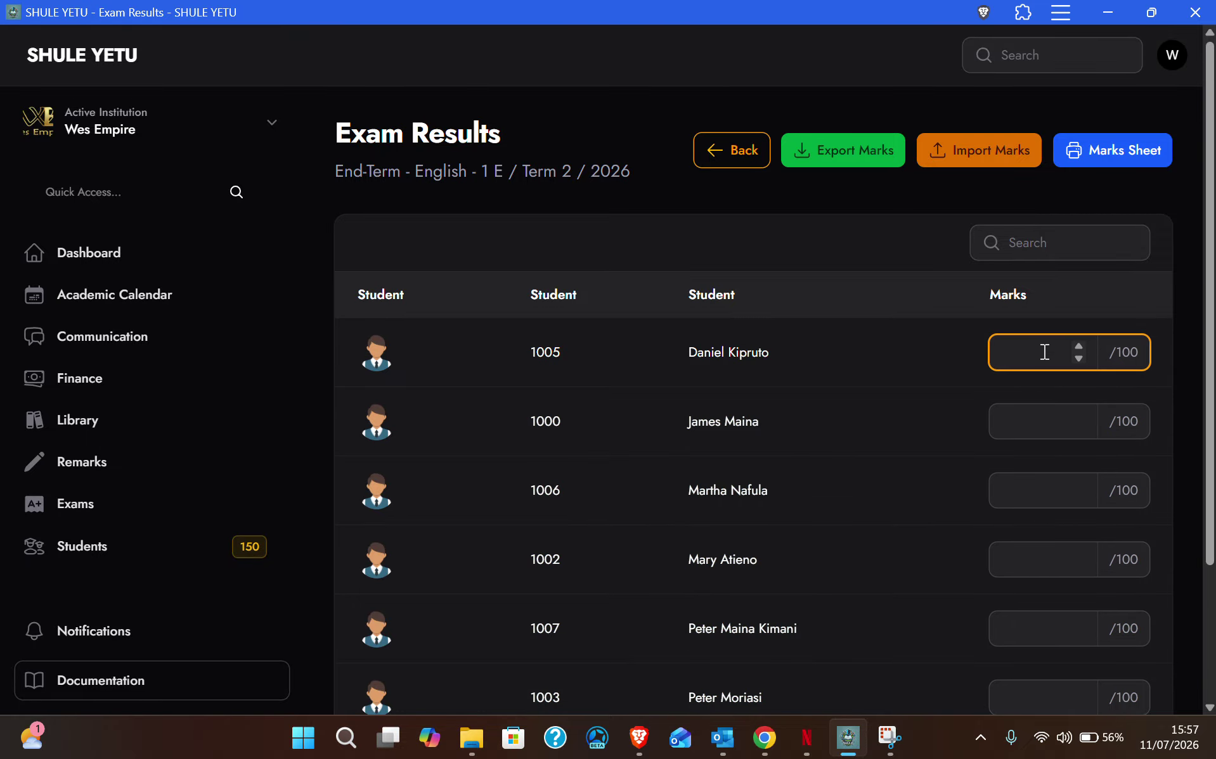
type("89")
left_click(1048, 432)
type("90")
left_click(1044, 496)
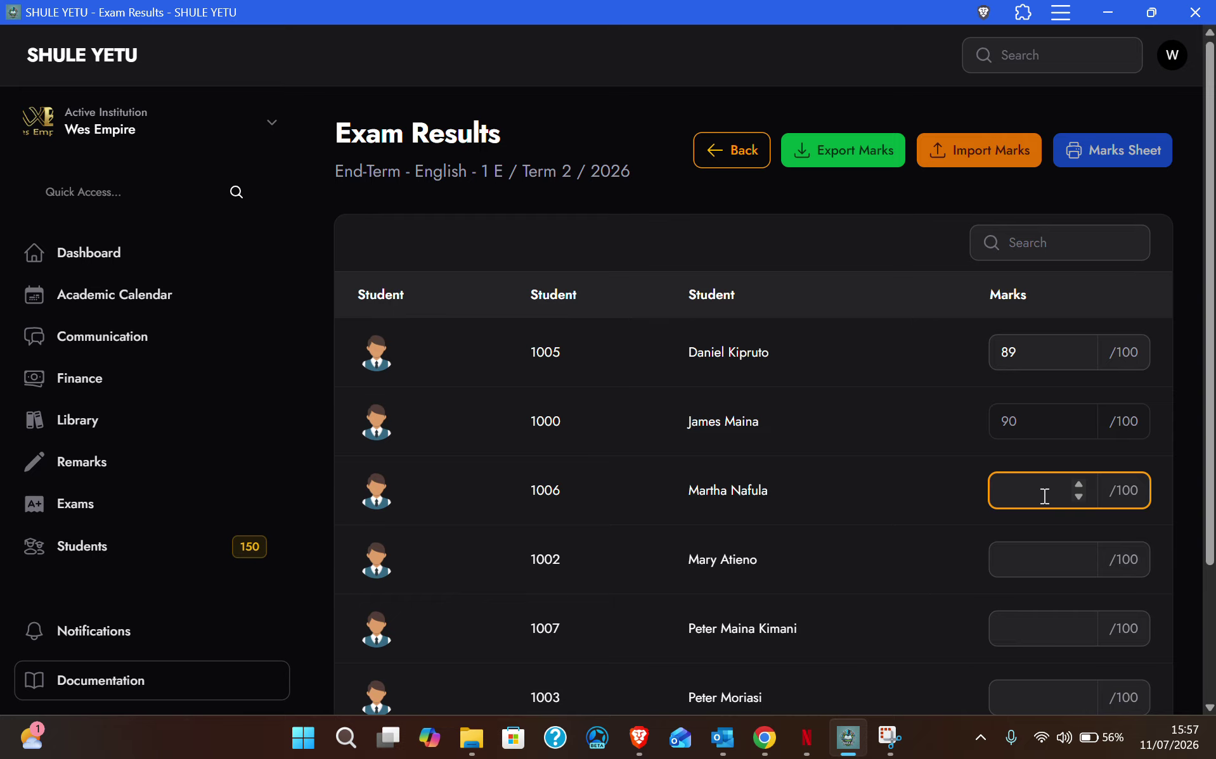
type("78")
left_click(1033, 558)
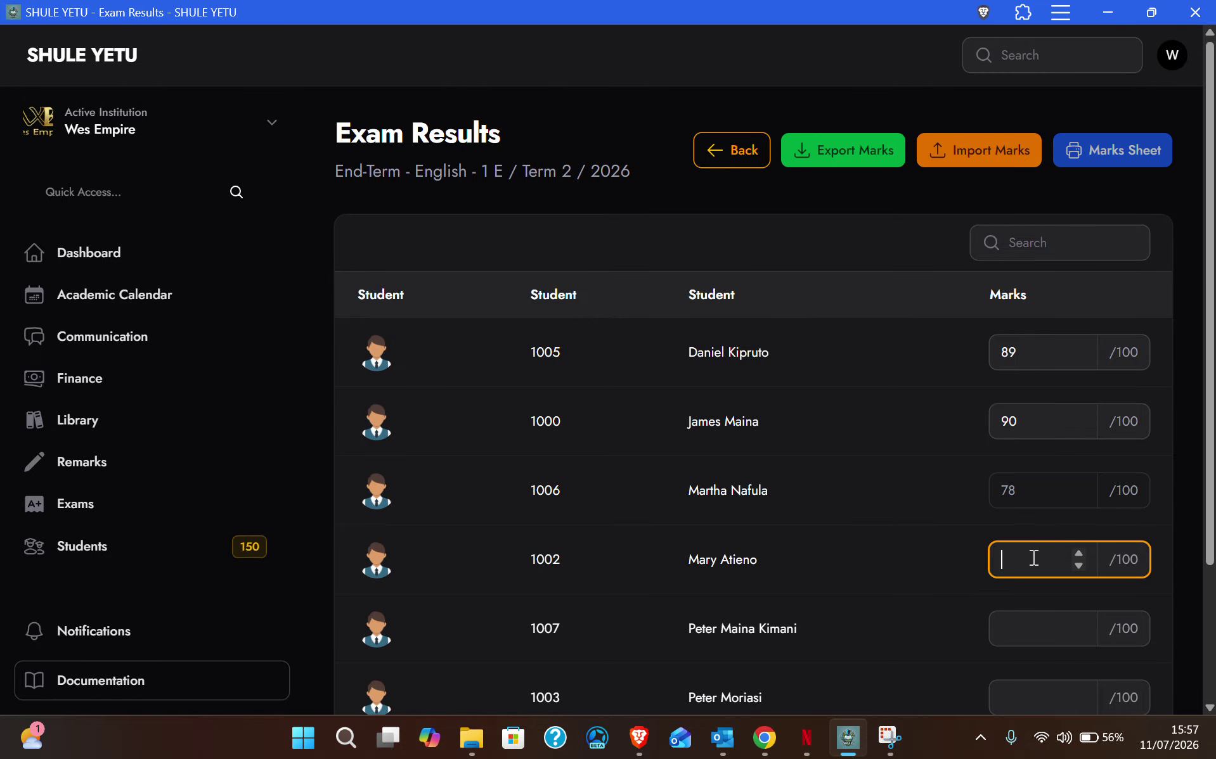
type("89")
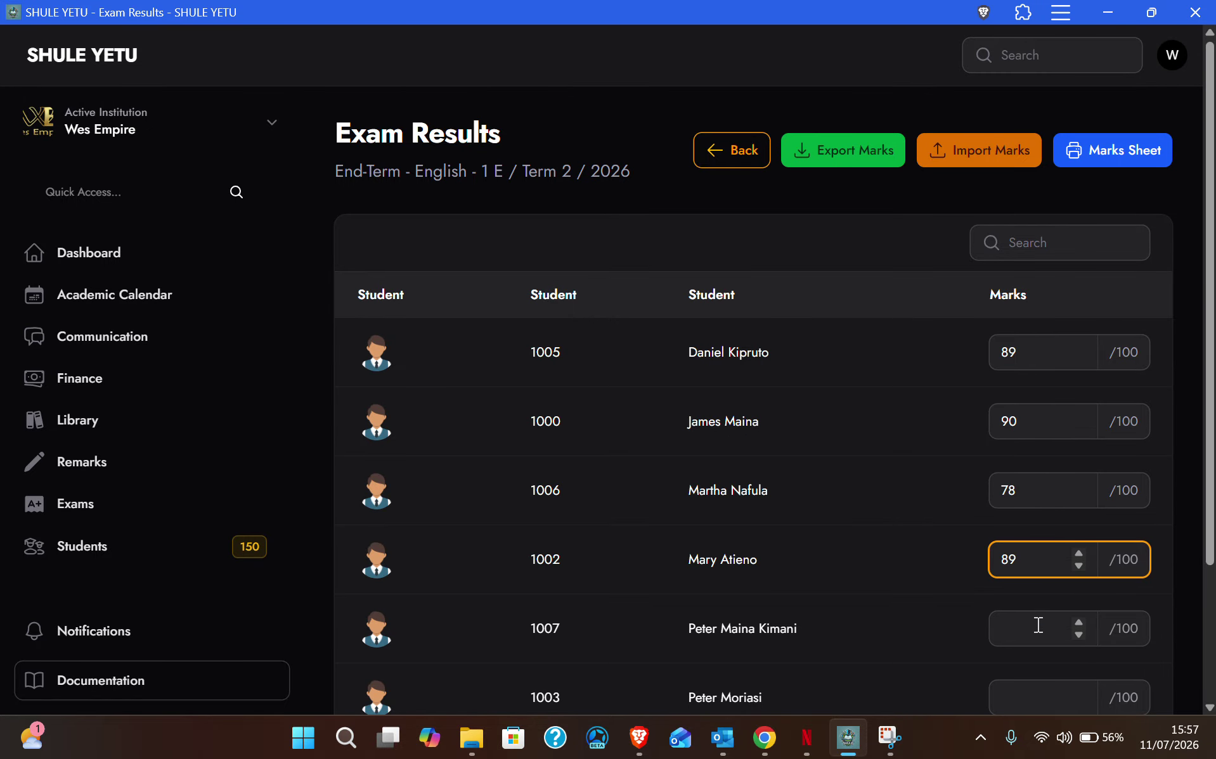
Step: Enter marks 56, 67 and 79 for the remaining three students and commit the last
left_click(1038, 627)
type("56")
left_click(1039, 688)
scroll(1082, 493, "down", 3)
type("67")
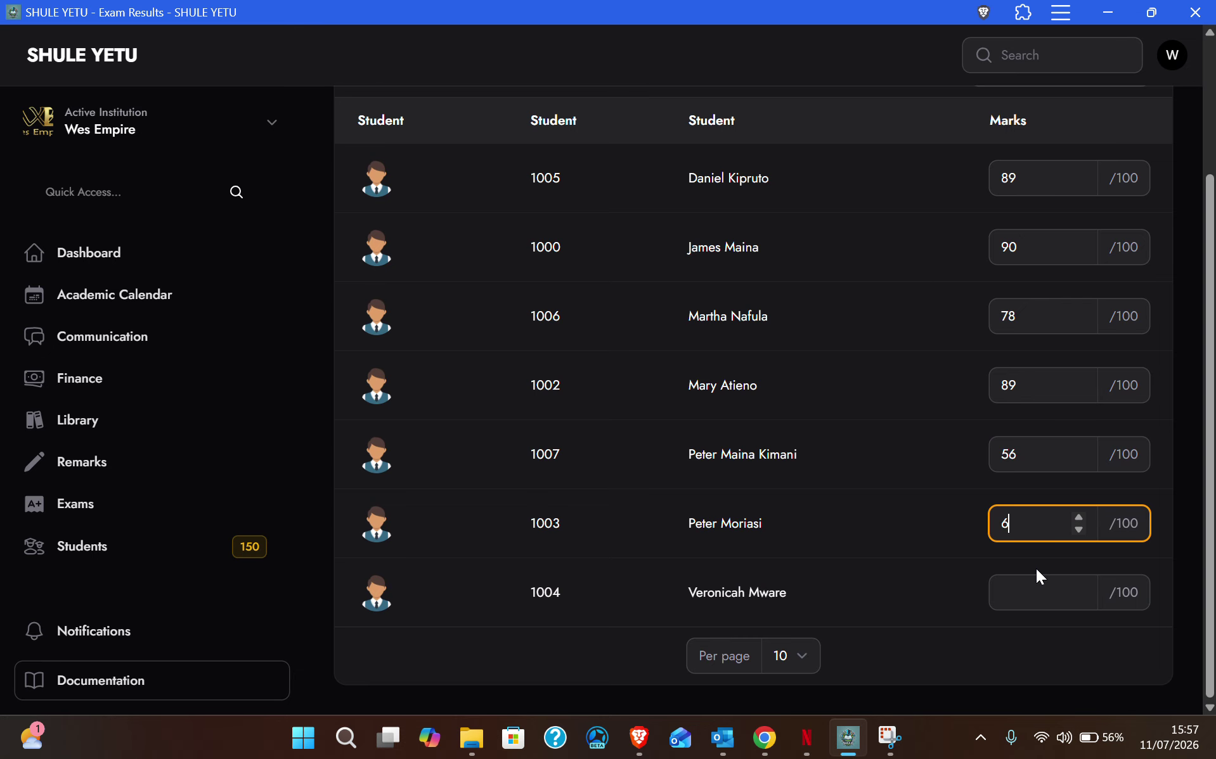
left_click(1037, 595)
type("79")
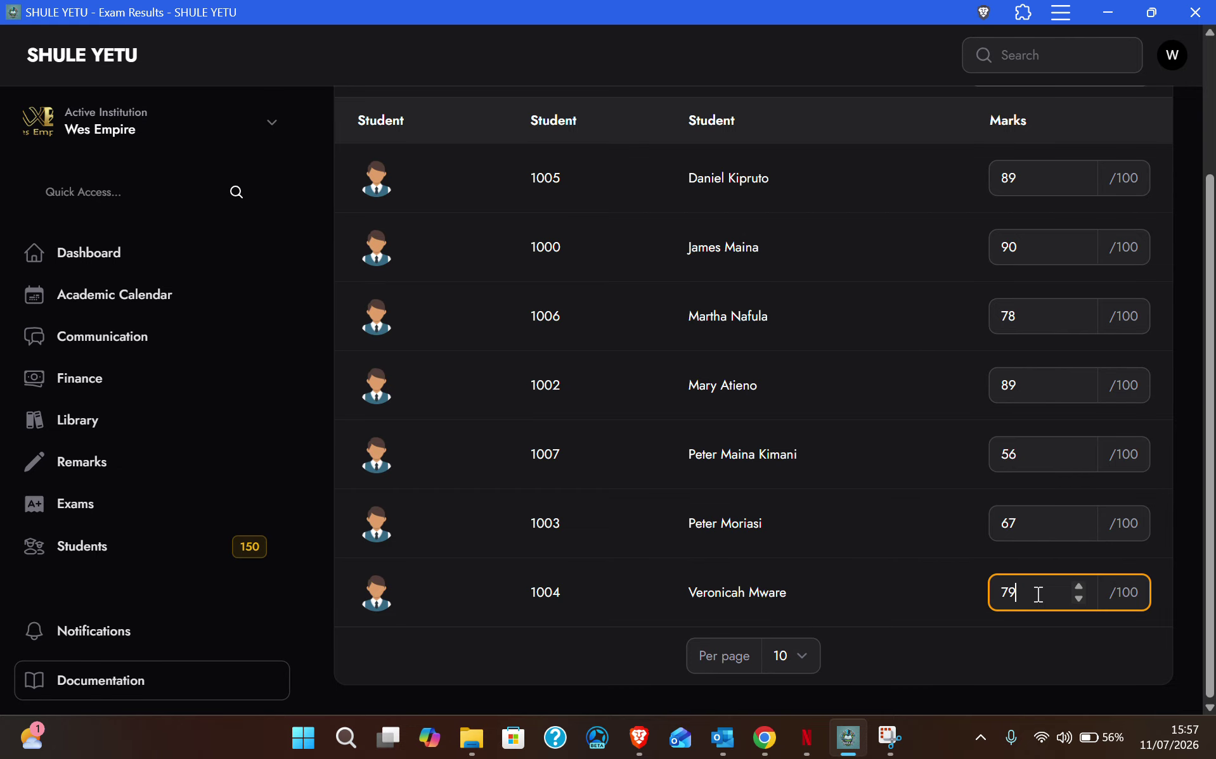
left_click(1198, 540)
scroll(862, 461, "up", 3)
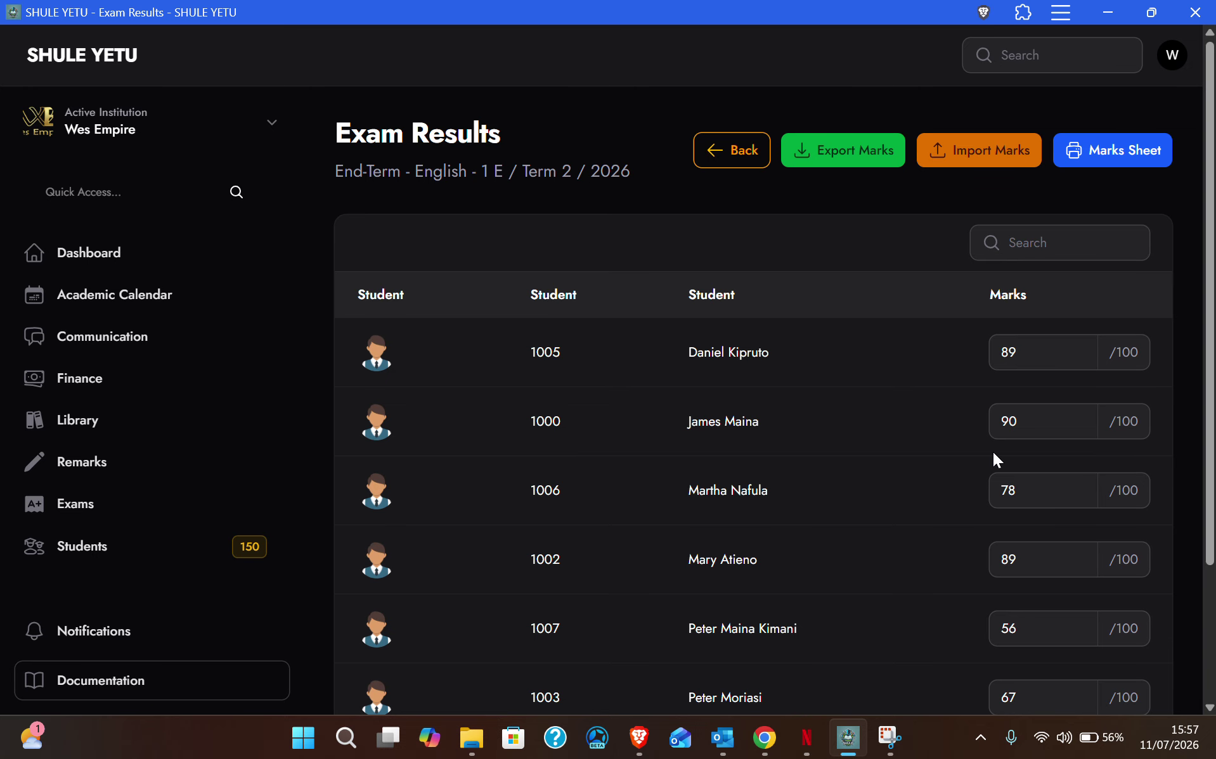
scroll(871, 360, "down", 2)
scroll(871, 360, "up", 2)
Step: Generate the Filled Sheet marks entry PDF for English 1 E and scroll through it
left_click(1121, 151)
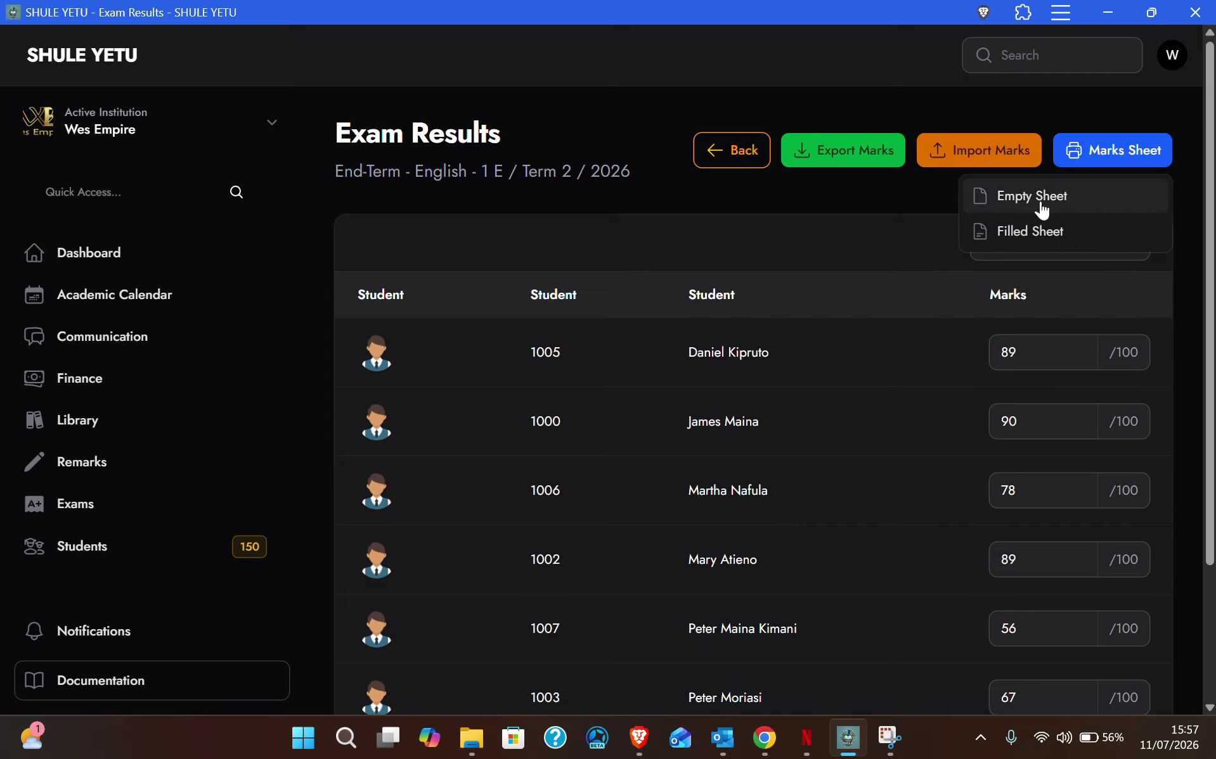
left_click(1033, 234)
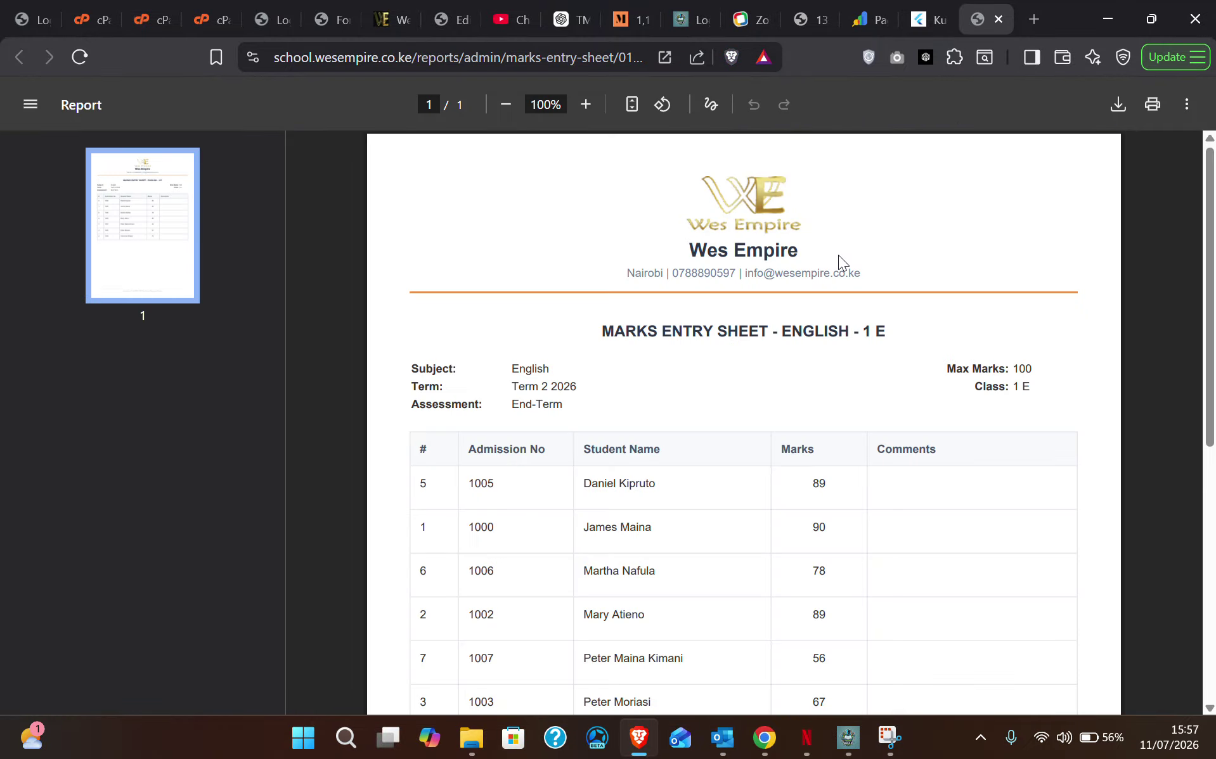
scroll(778, 476, "down", 3)
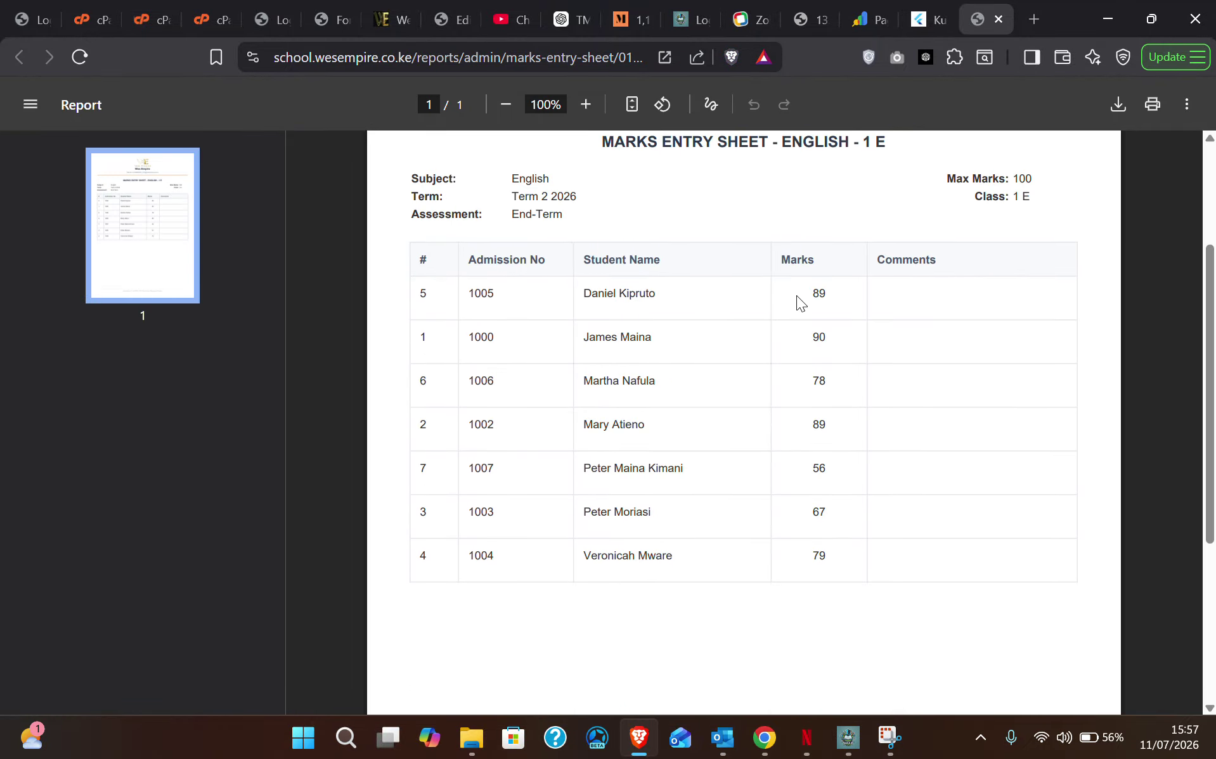
scroll(785, 358, "up", 3)
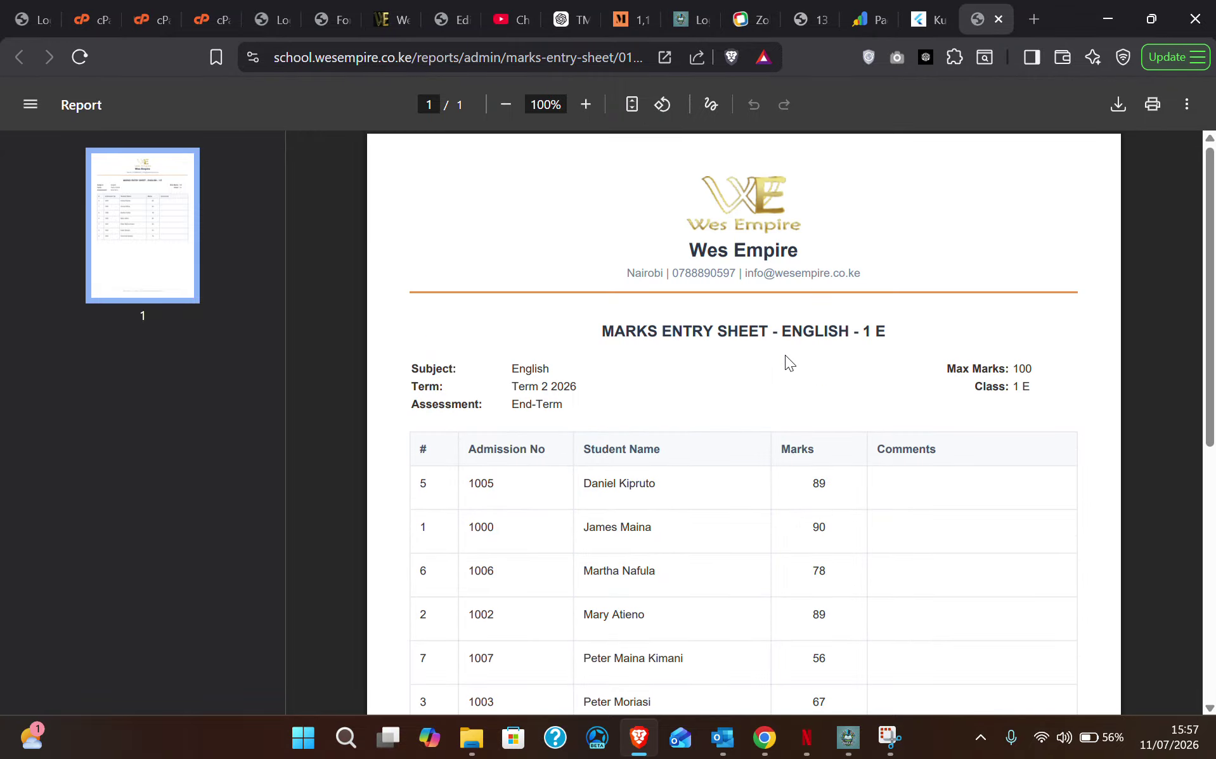
scroll(785, 355, "down", 7)
scroll(785, 355, "up", 8)
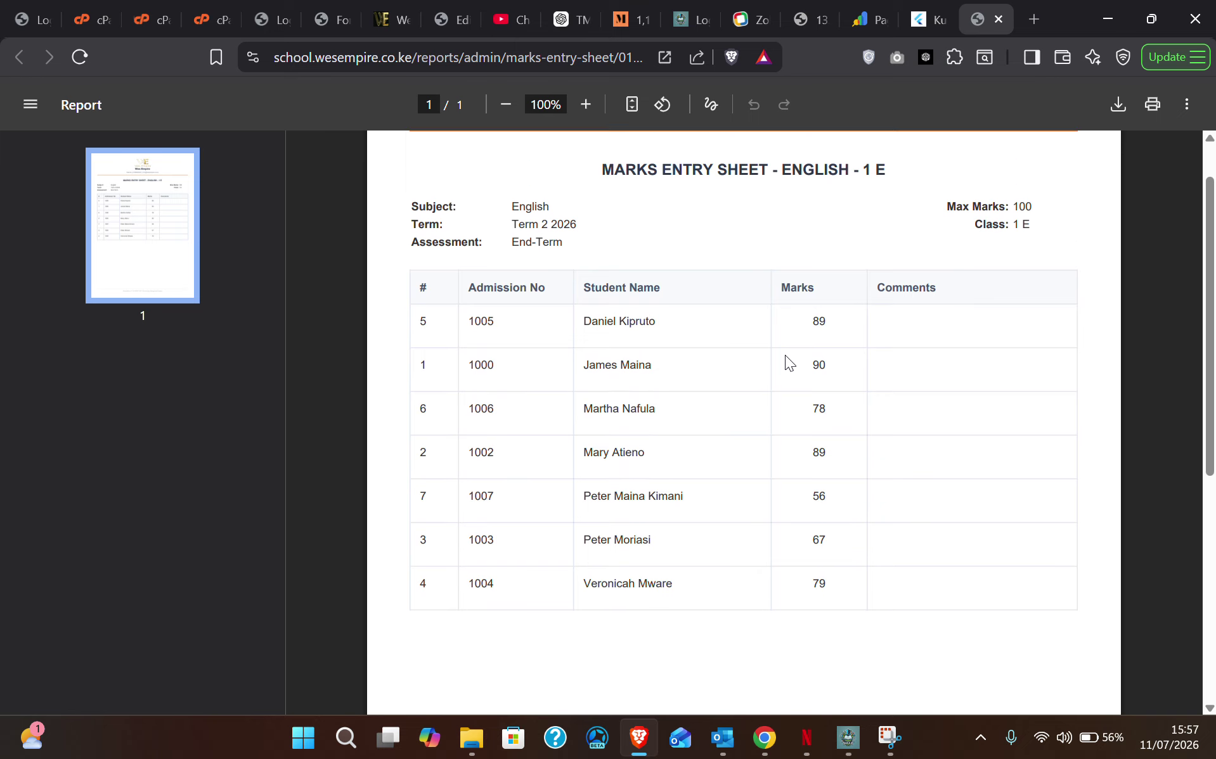
scroll(792, 367, "down", 3)
Step: Check the first student's mark on the PDF, then minimize Brave
double_click(817, 388)
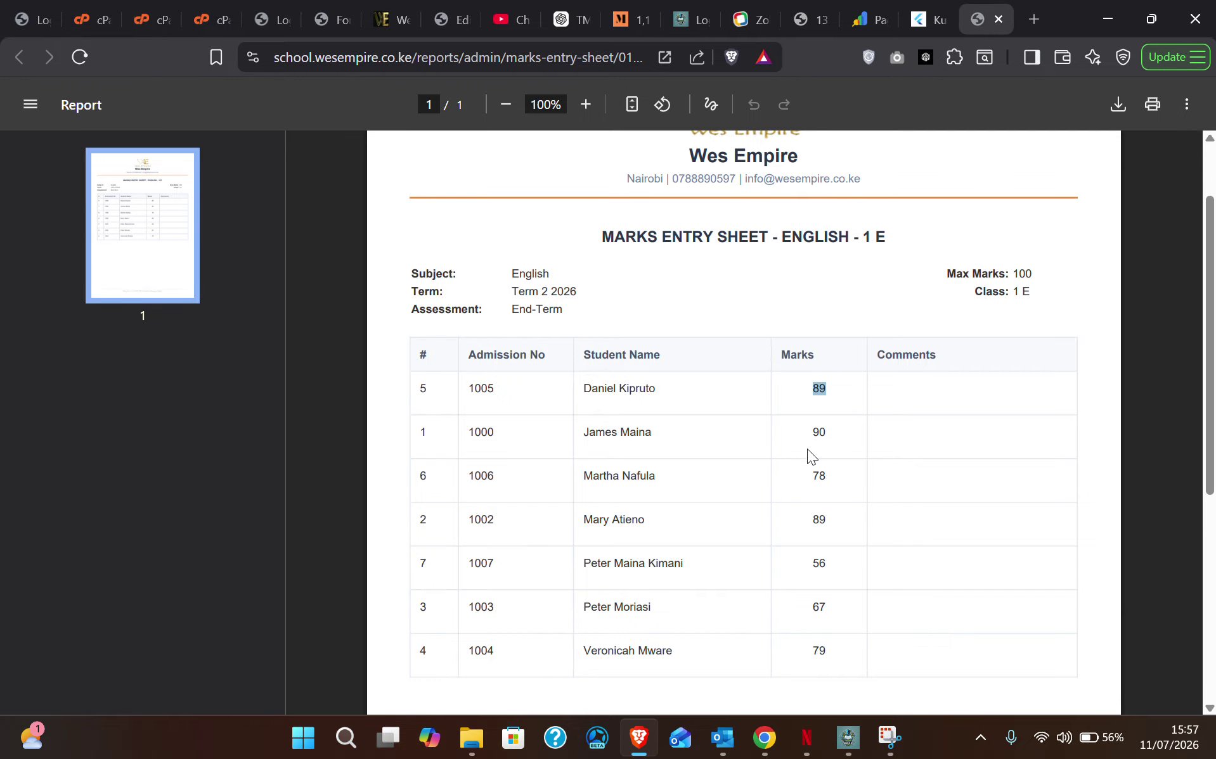
left_click(811, 448)
scroll(820, 501, "down", 5)
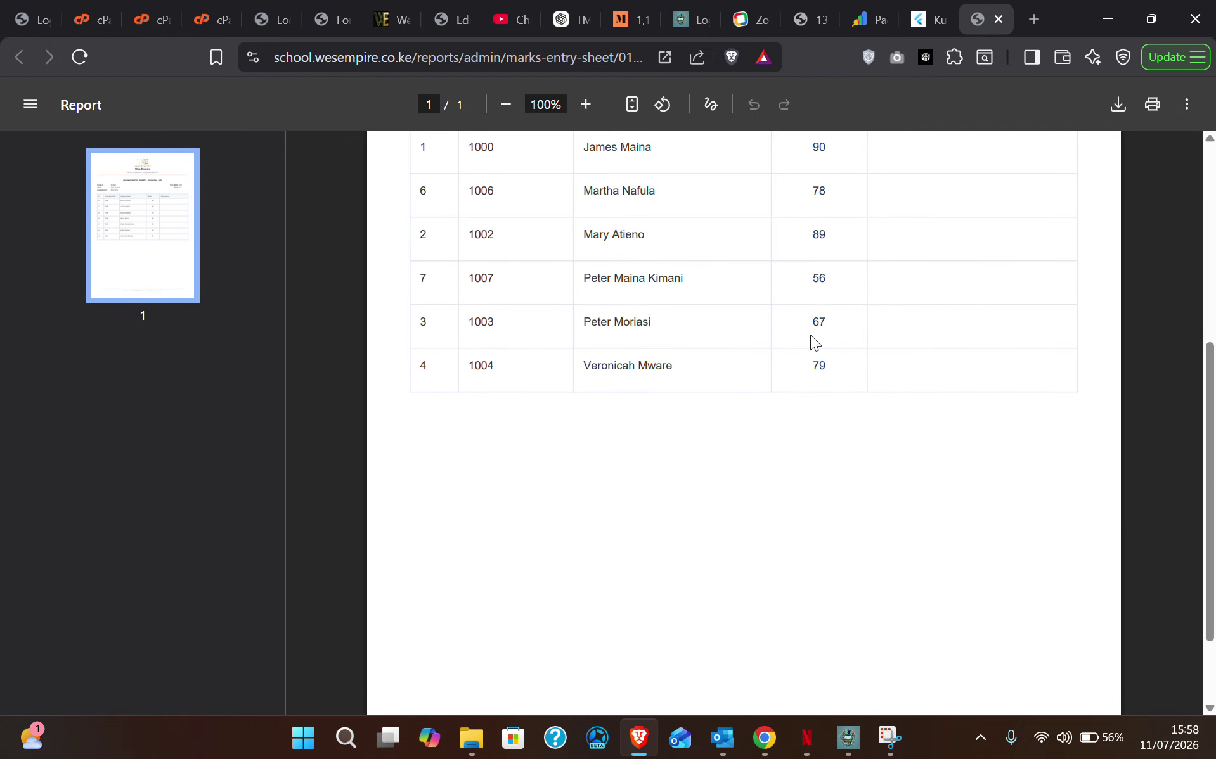
scroll(805, 310, "up", 5)
scroll(830, 536, "down", 2)
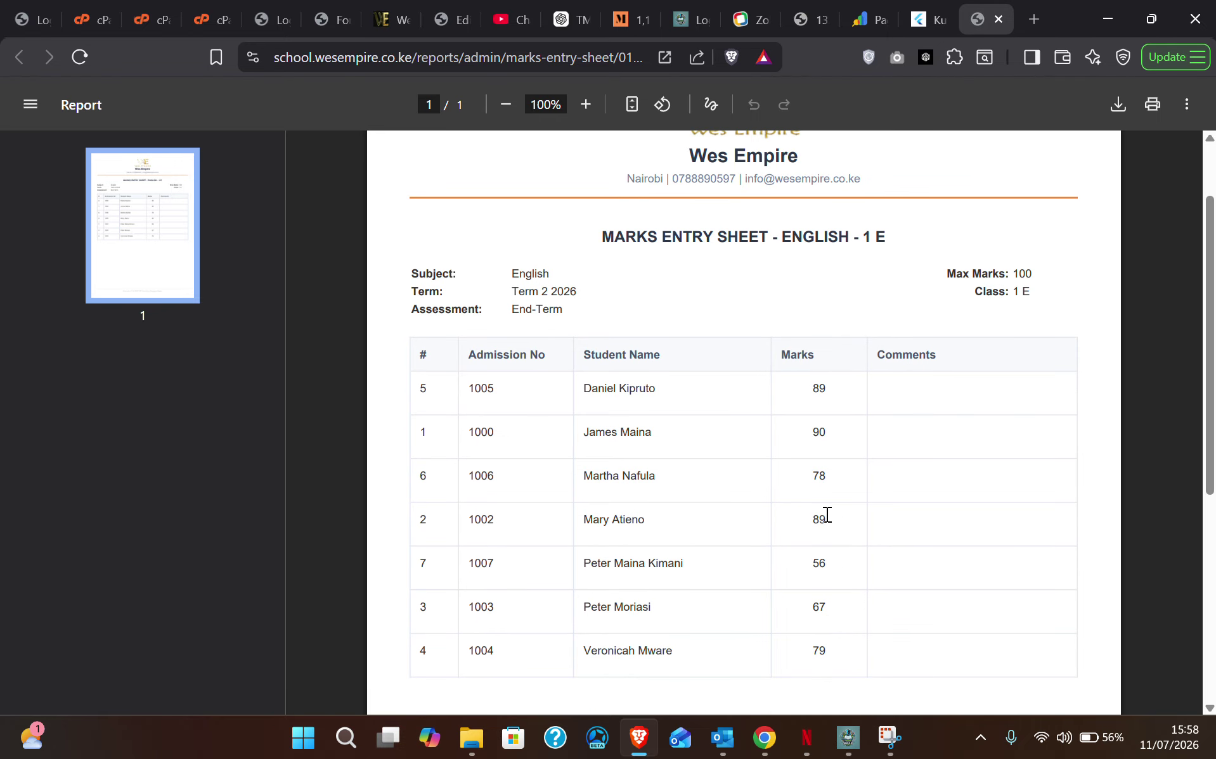
scroll(821, 507, "down", 2)
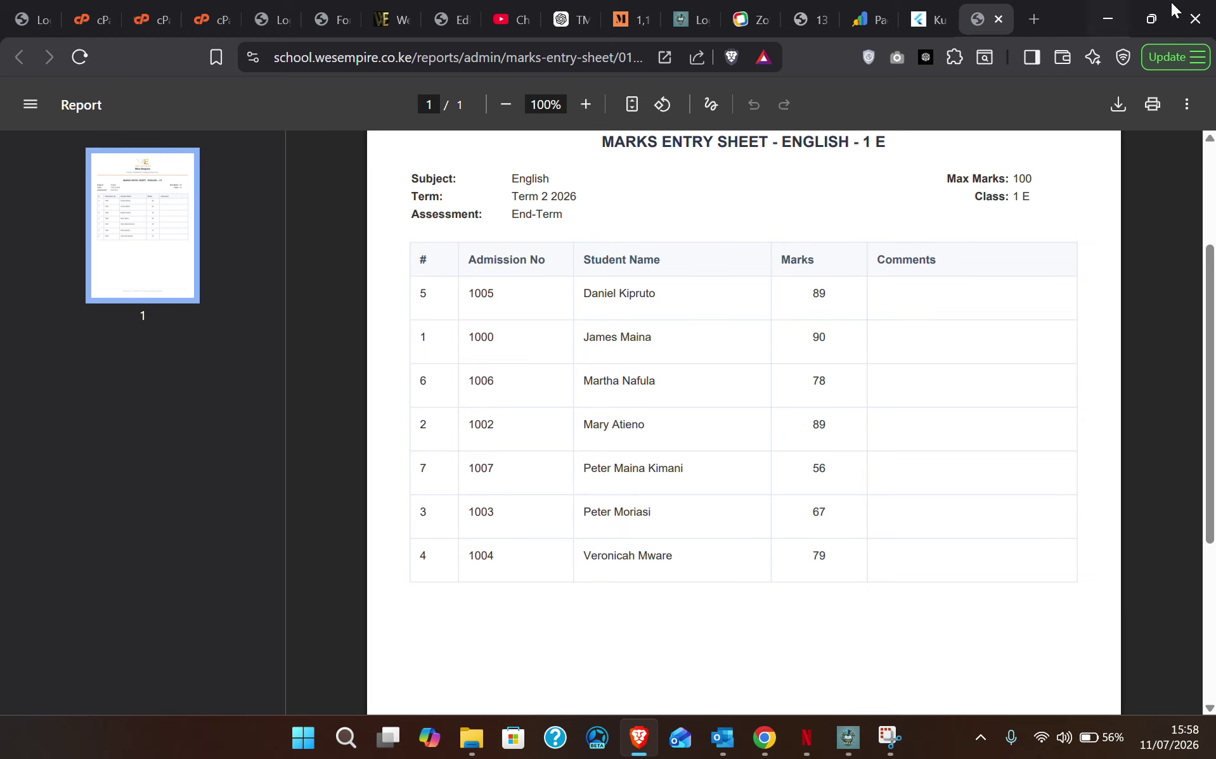
left_click(1111, 15)
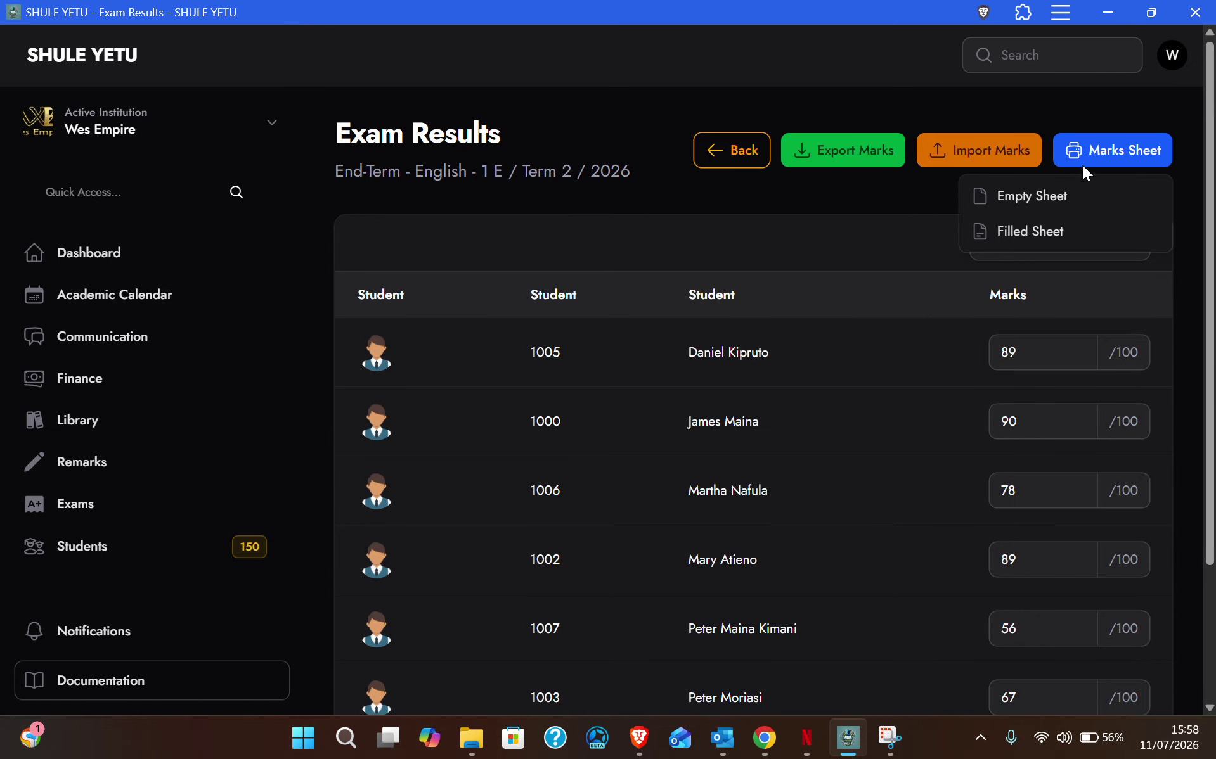
left_click(878, 204)
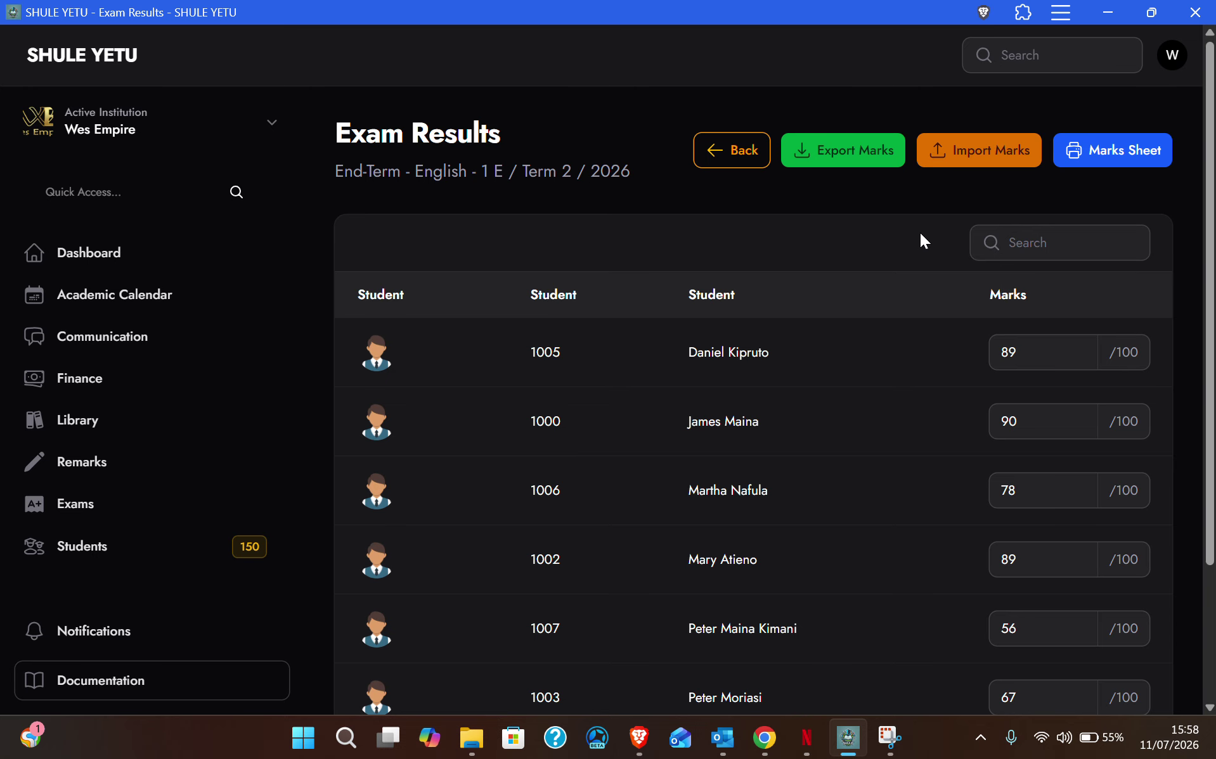
left_click(986, 150)
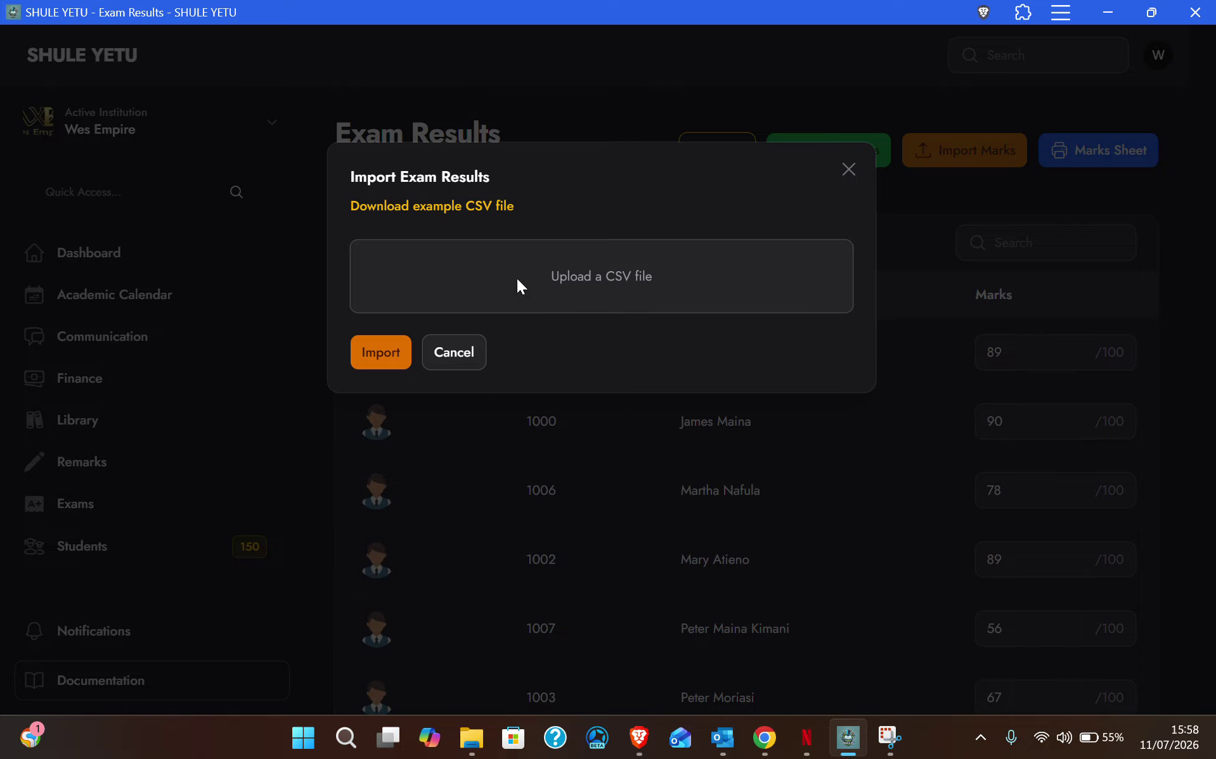
left_click(458, 364)
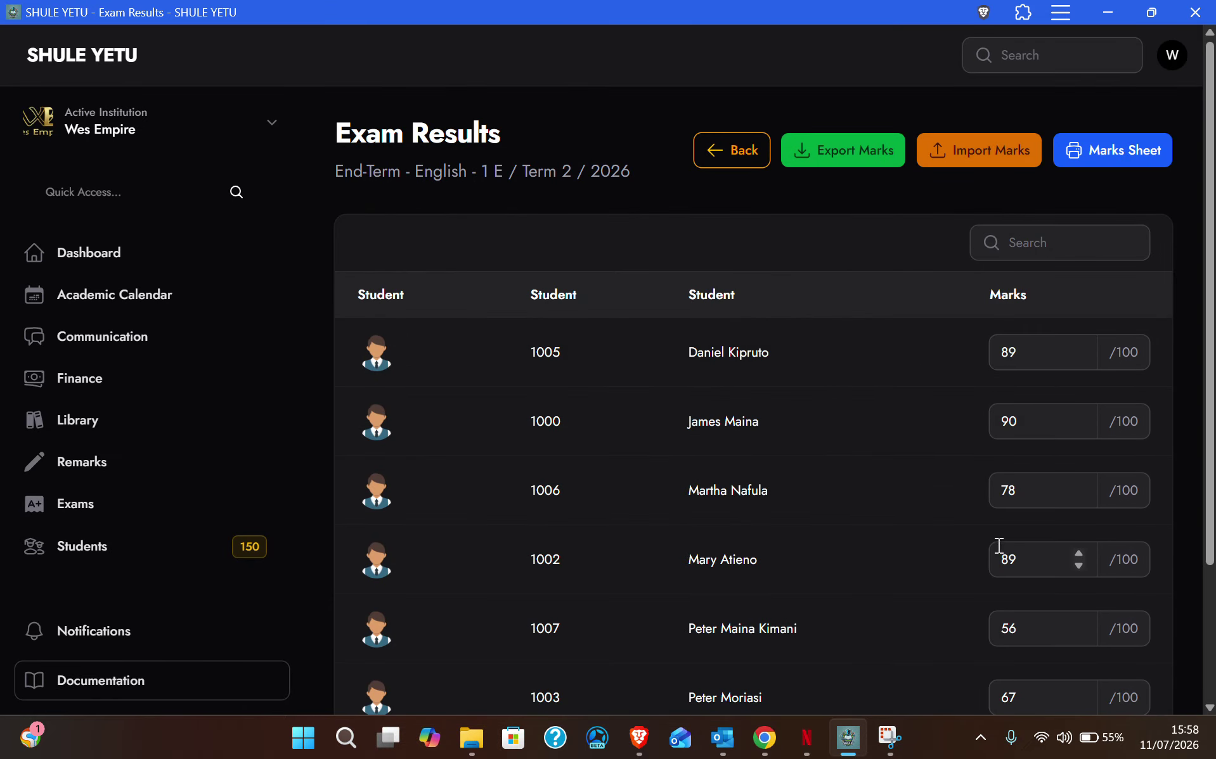
scroll(1001, 404, "down", 3)
scroll(1002, 407, "up", 3)
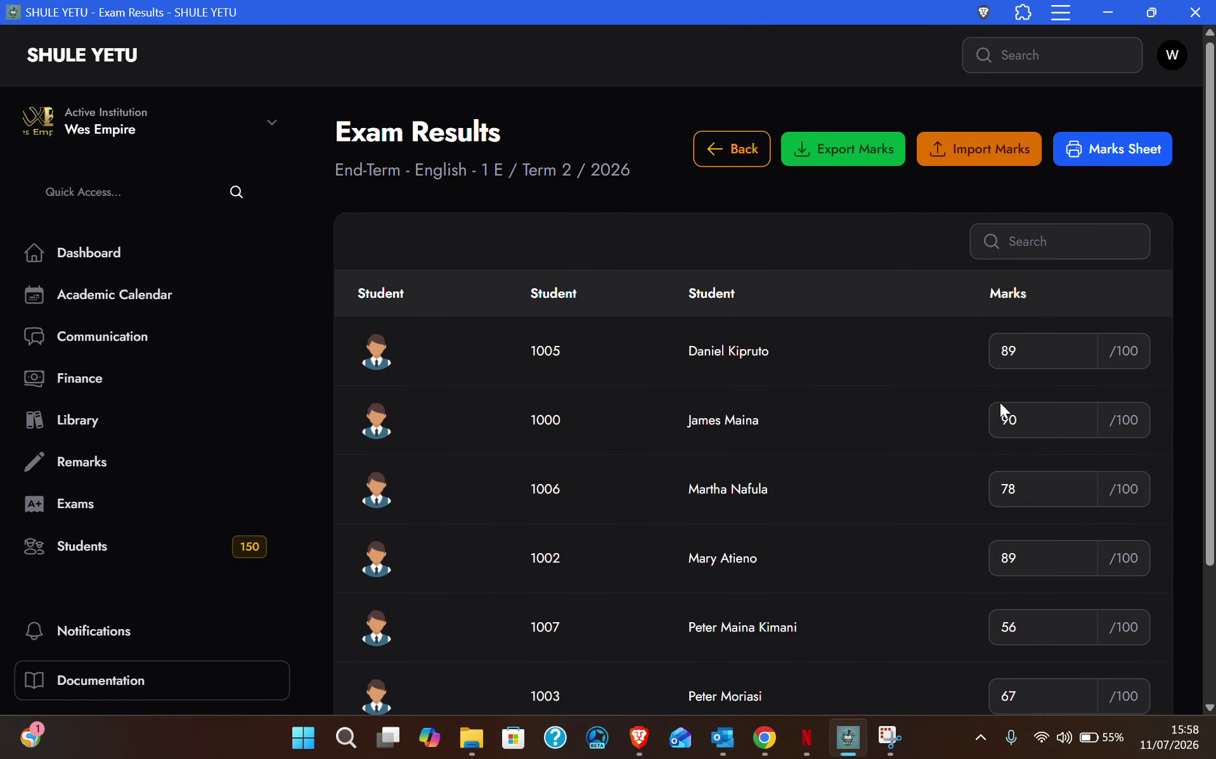
Step: Go back twice to the exam classes, then open Exams and scroll the table sideways
left_click(739, 152)
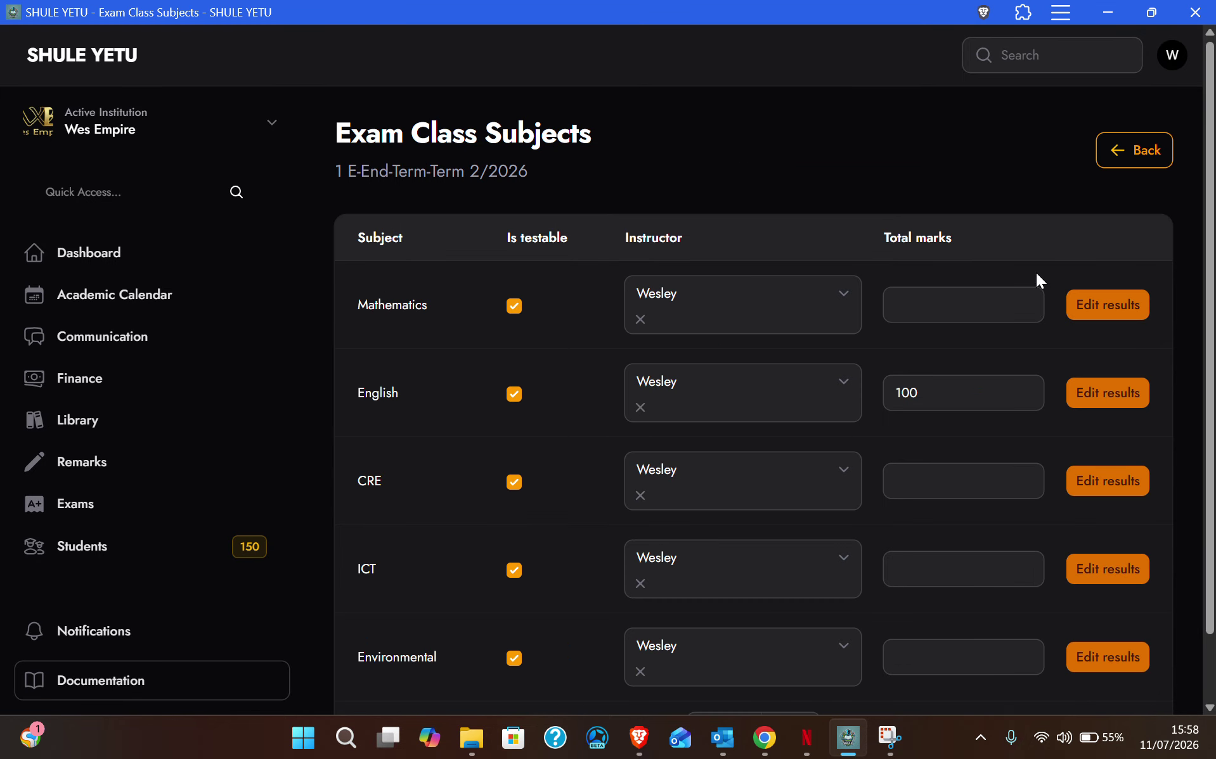
left_click(1126, 152)
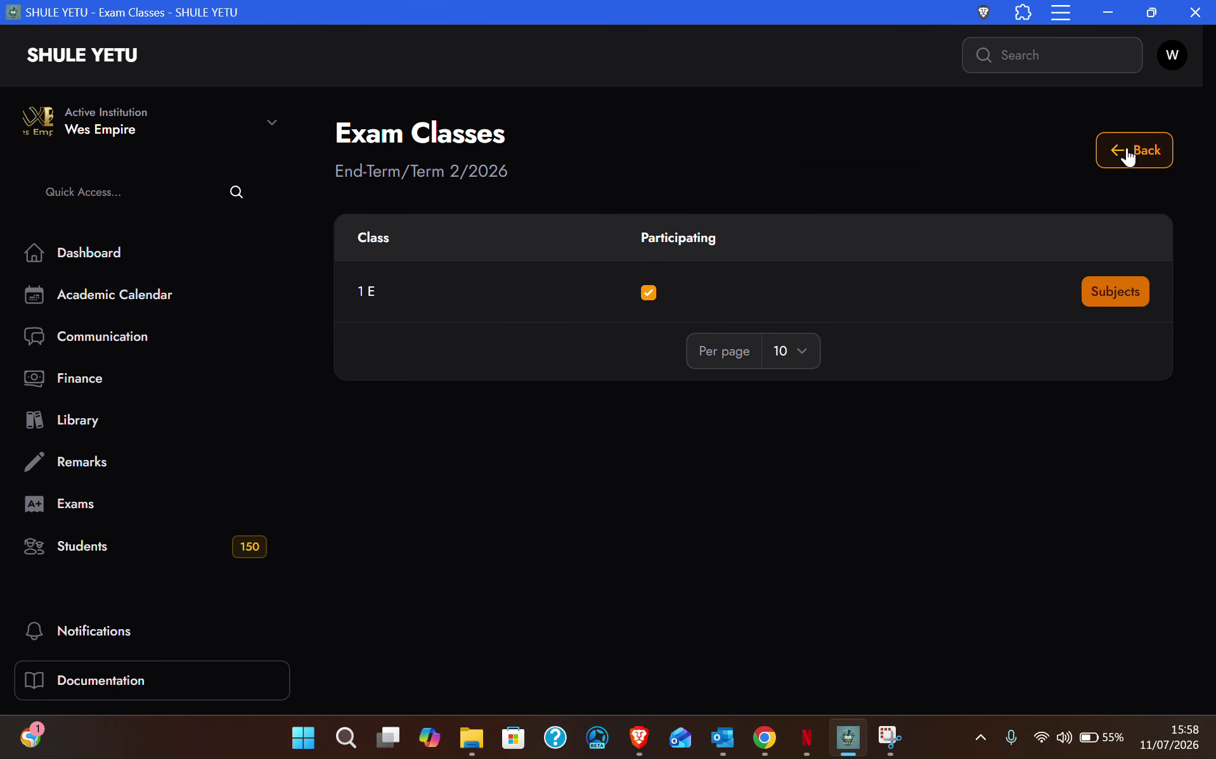
left_click(78, 515)
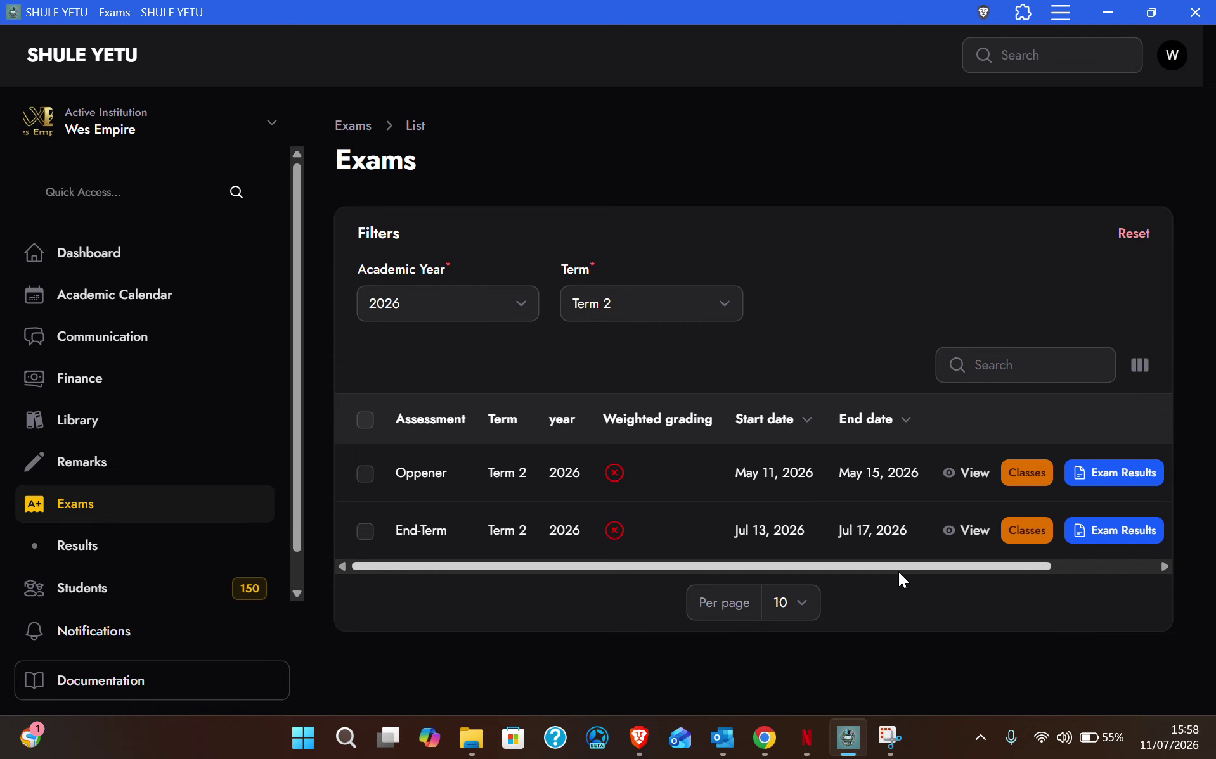
left_click_drag(899, 574, 1044, 572)
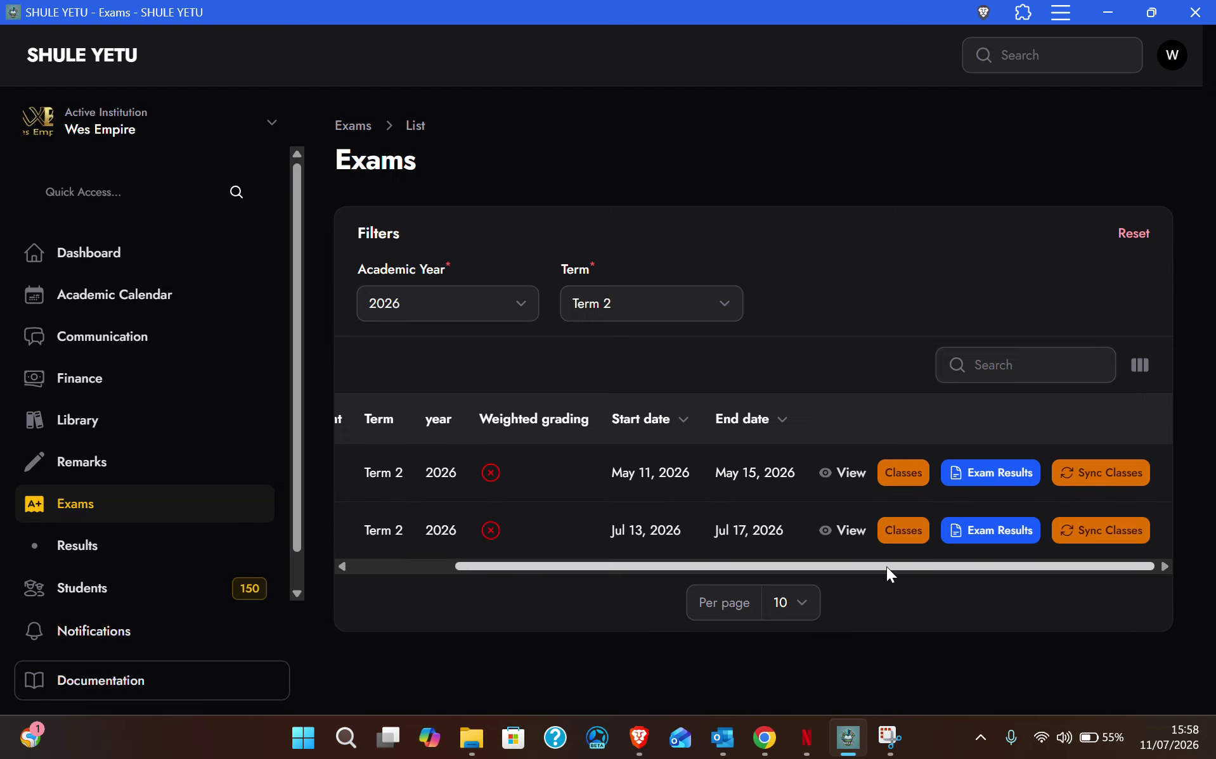
left_click_drag(886, 567, 746, 565)
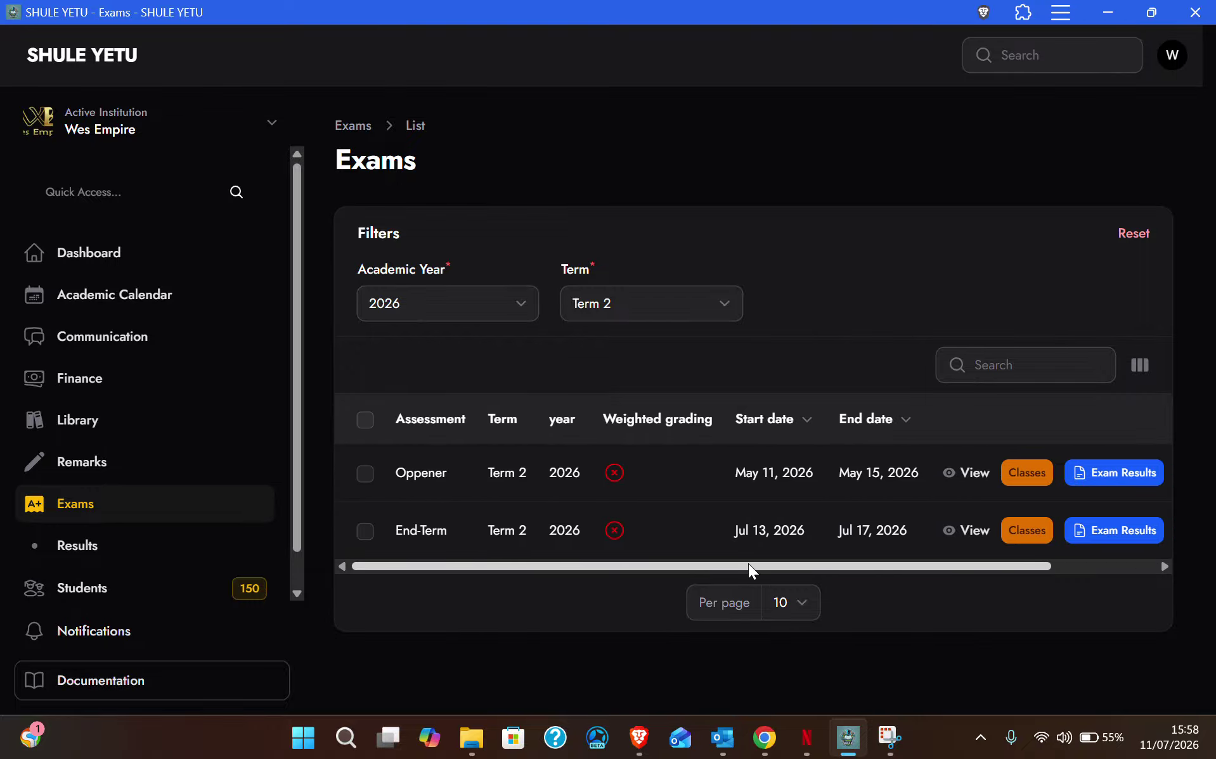